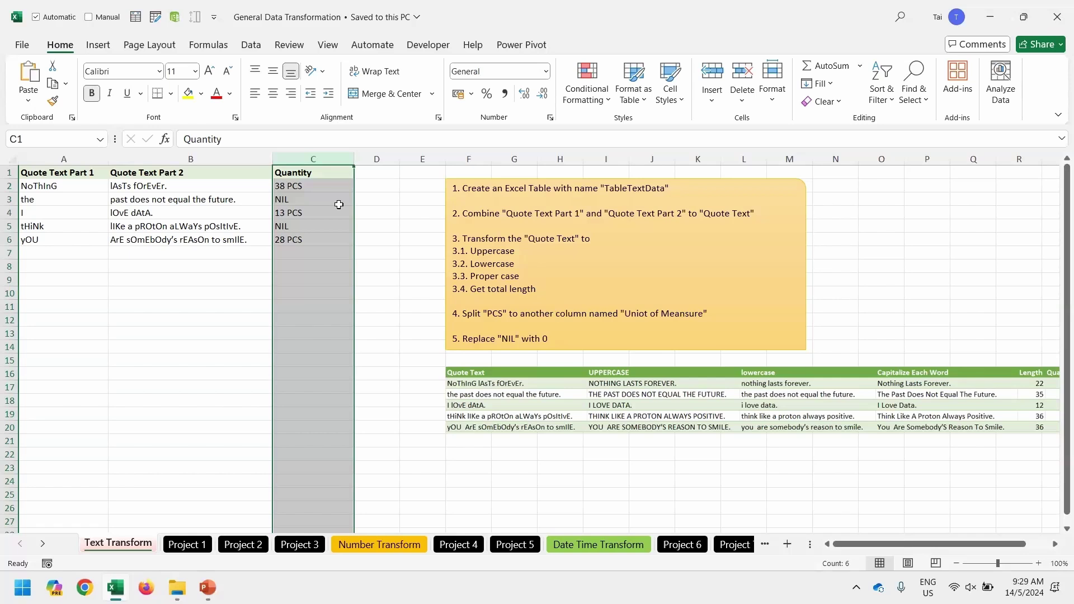
- Examine the quote text parts and the quantity values in the source data on the Text Transform sheet
{"action": "left_click", "coordinate": [312, 188]}
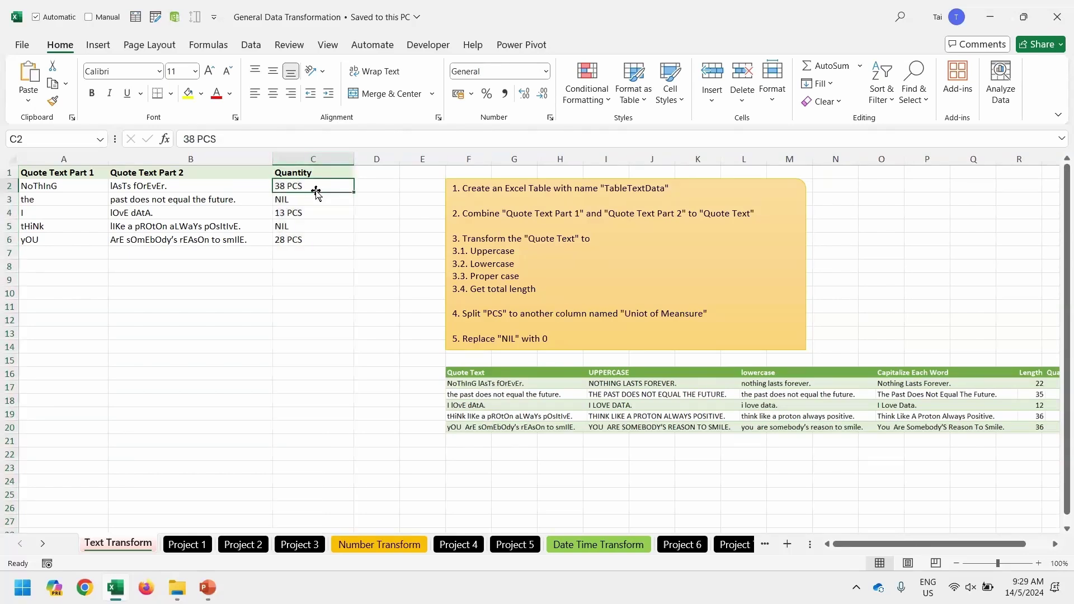
{"action": "left_click", "coordinate": [223, 224]}
{"action": "left_click_drag", "start_coordinate": [62, 181], "coordinate": [138, 195]}
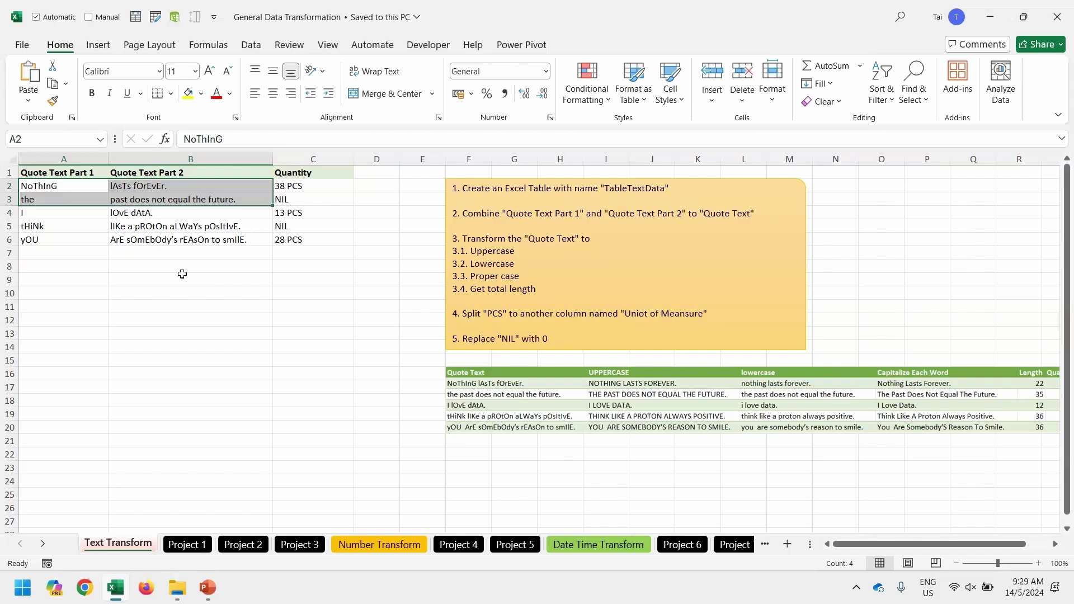
{"action": "left_click", "coordinate": [177, 239]}
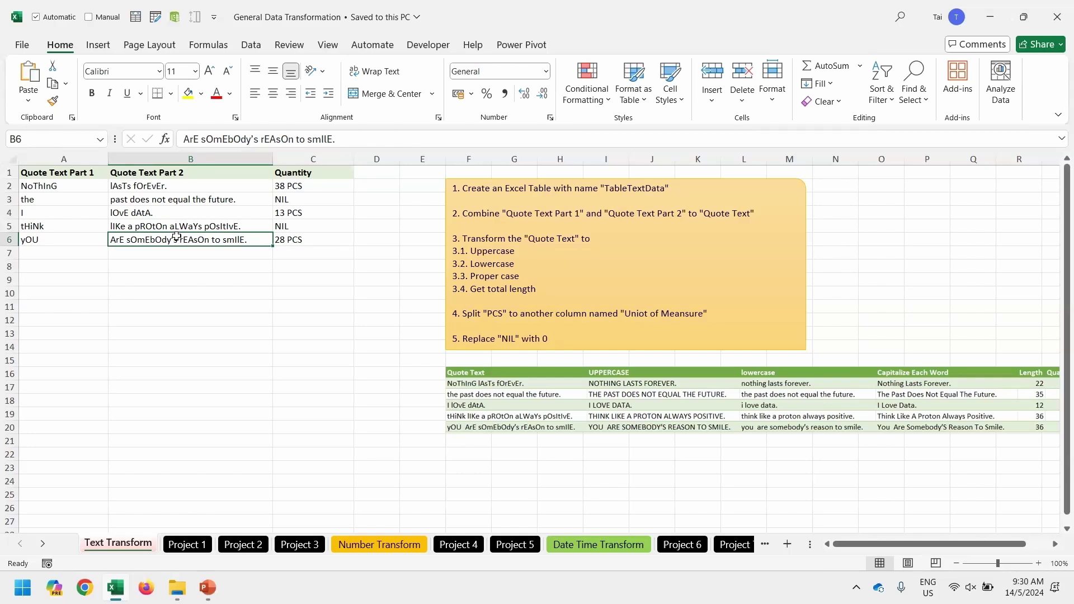
{"action": "left_click", "coordinate": [161, 186]}
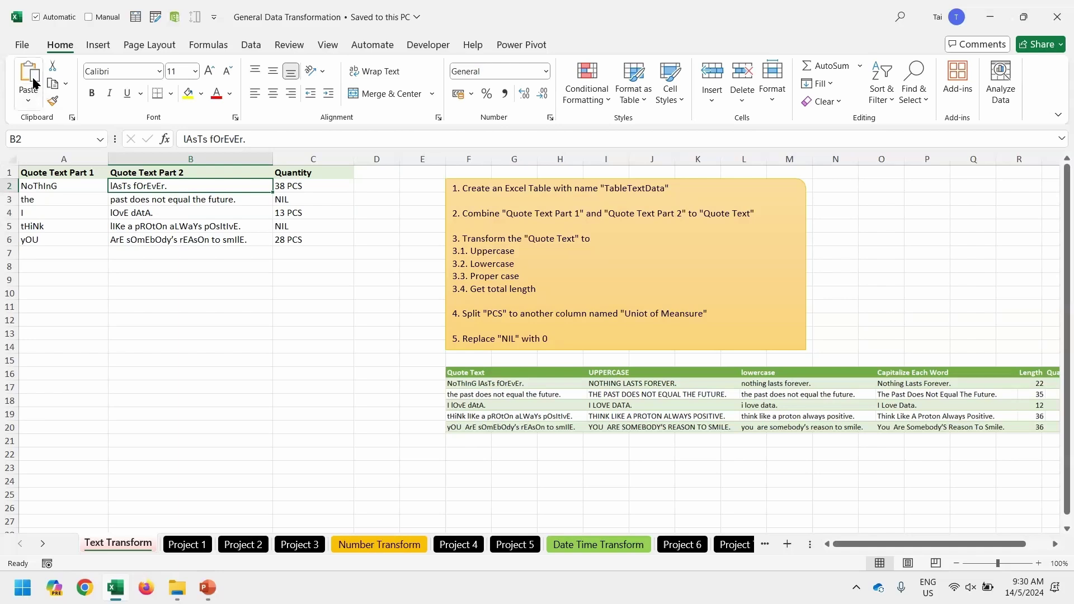
{"action": "left_click", "coordinate": [133, 195]}
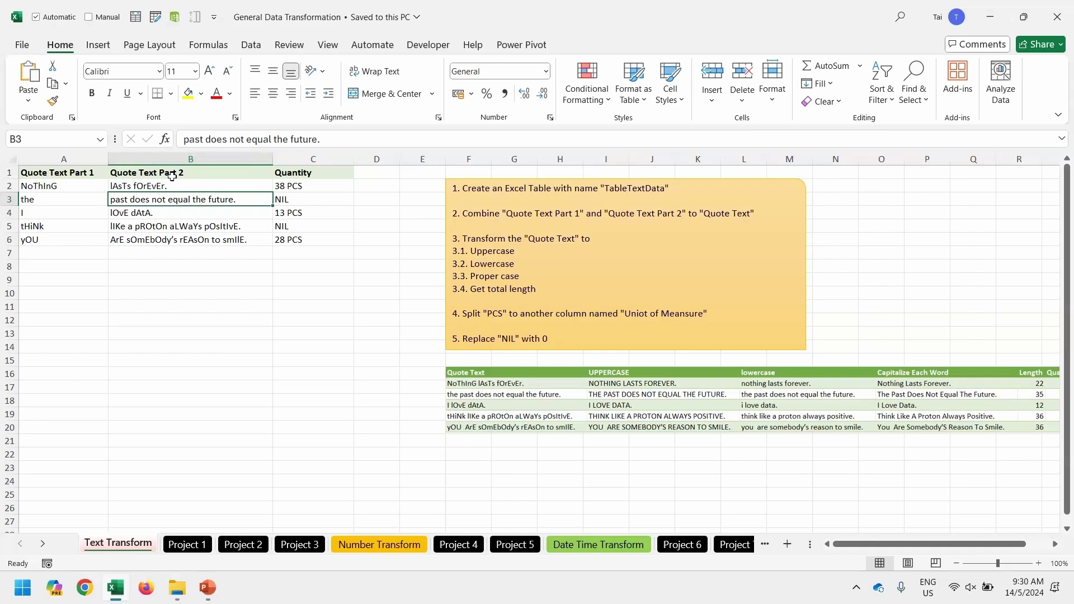
{"action": "double_click", "coordinate": [186, 185]}
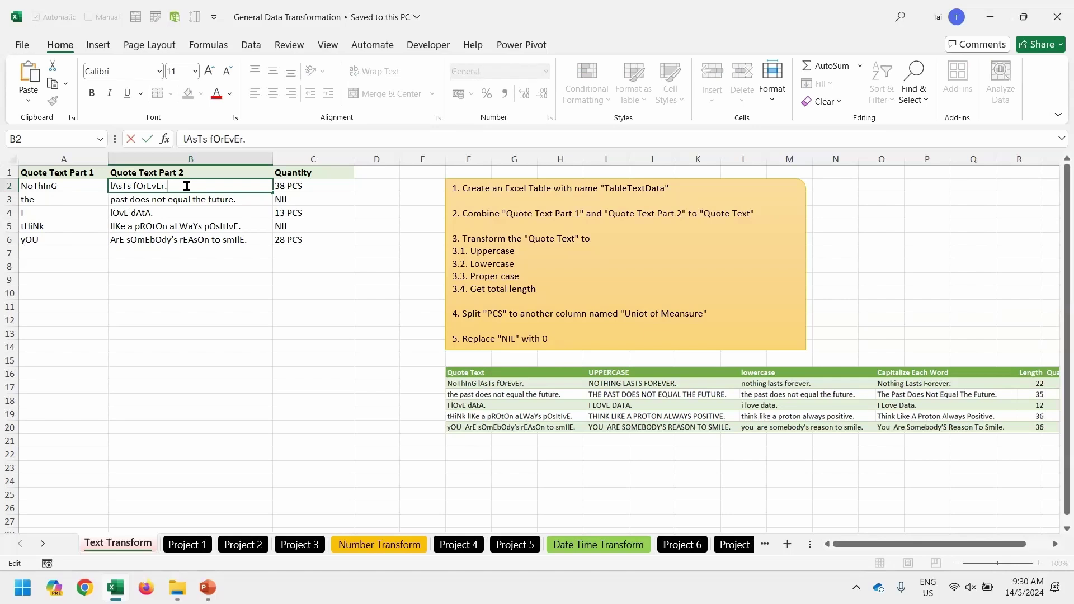
{"action": "key", "text": "Escape"}
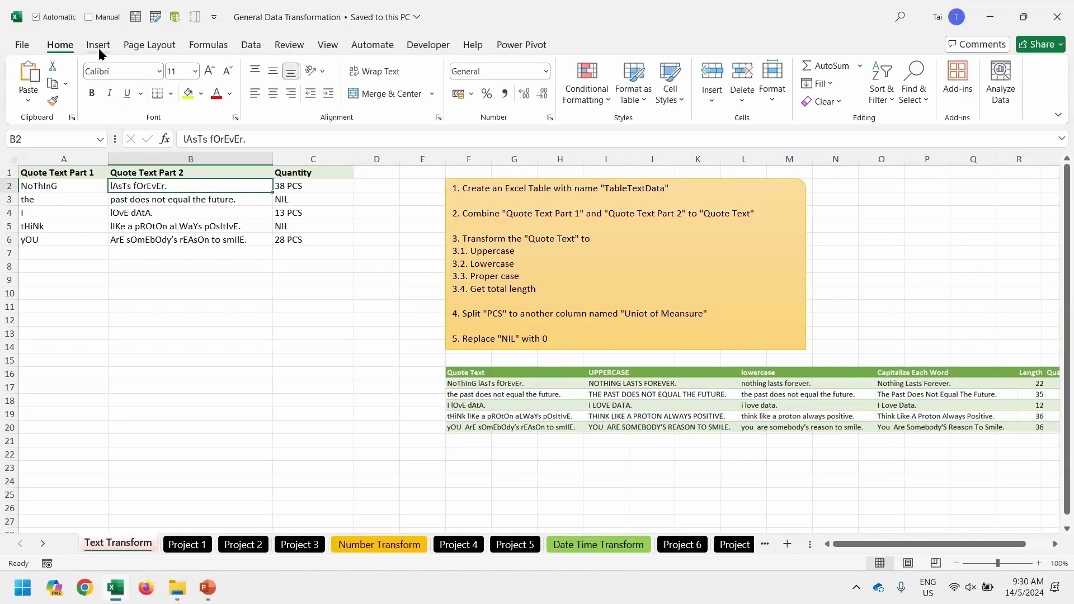
- Create a table from the range A1:C6, treating the first row as headers
{"action": "left_click", "coordinate": [99, 50]}
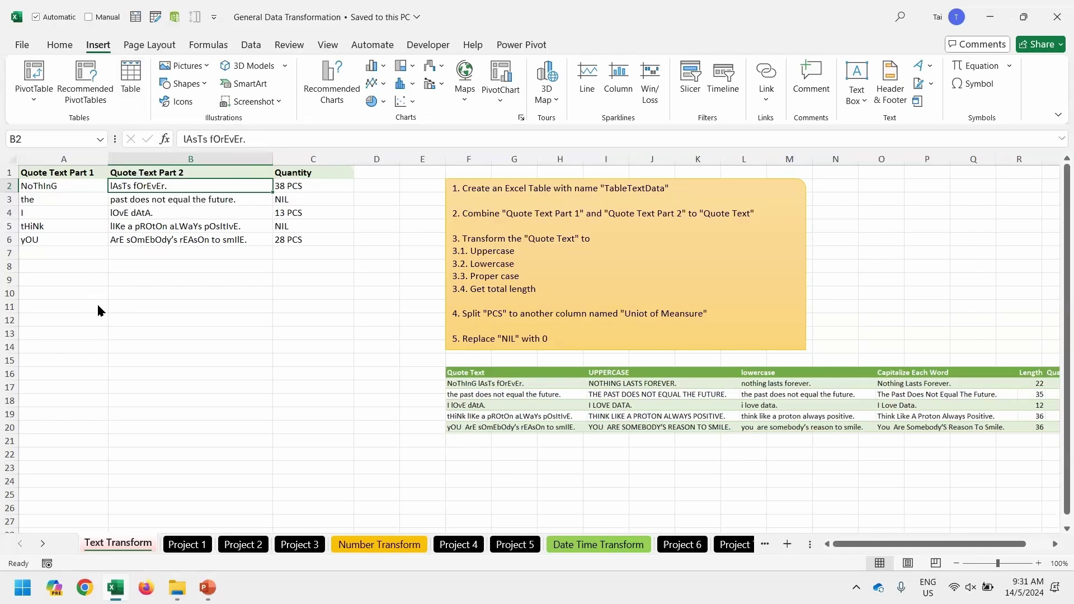
{"action": "key", "text": "ctrl+t"}
{"action": "left_click_drag", "start_coordinate": [478, 165], "coordinate": [193, 137]}
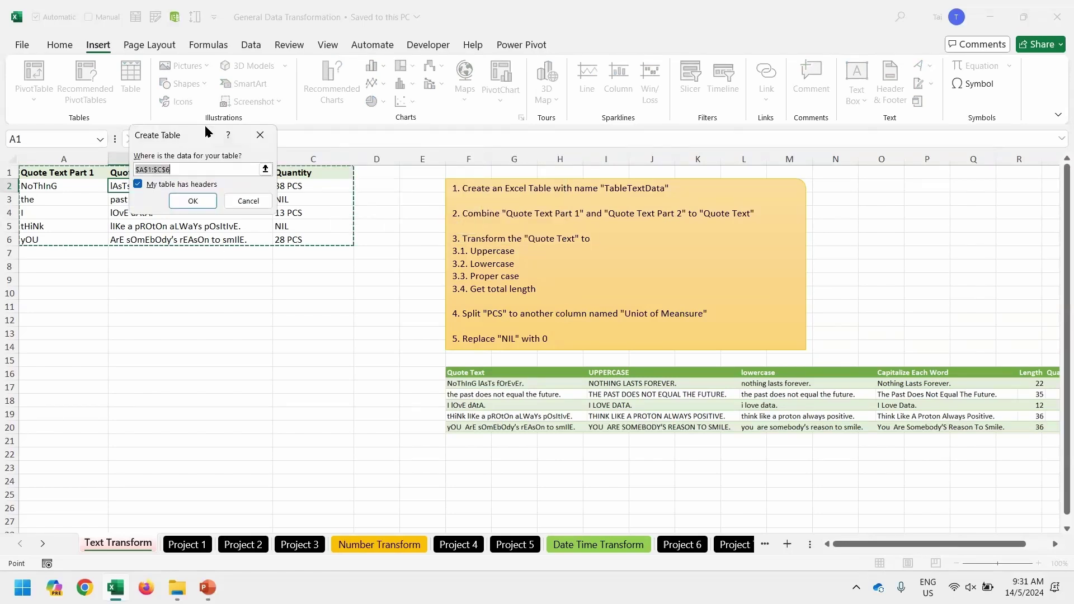
{"action": "left_click_drag", "start_coordinate": [204, 141], "coordinate": [198, 271]}
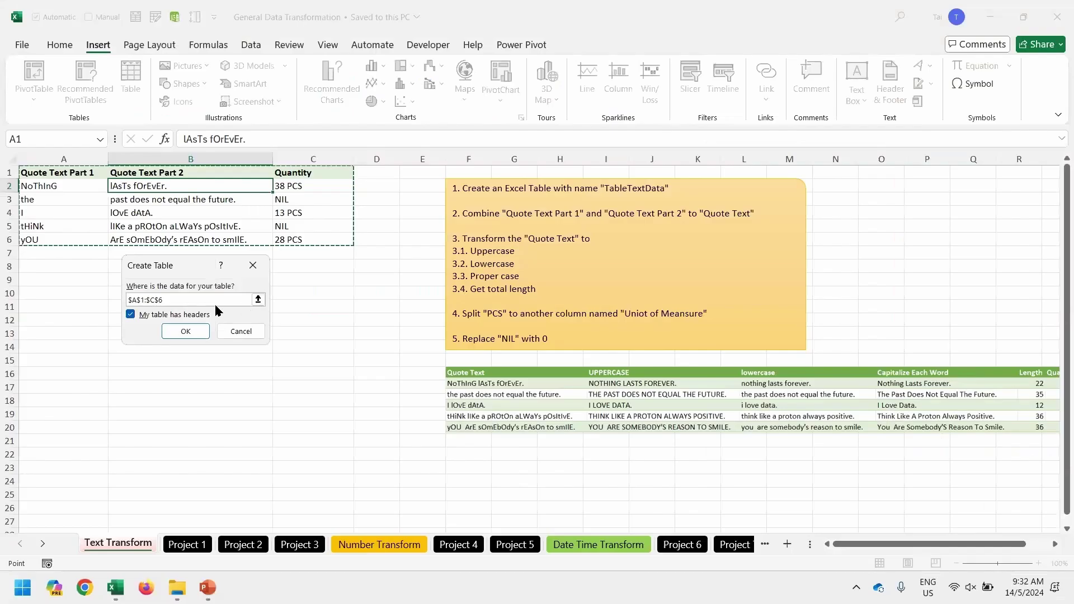
{"action": "key", "text": "Return"}
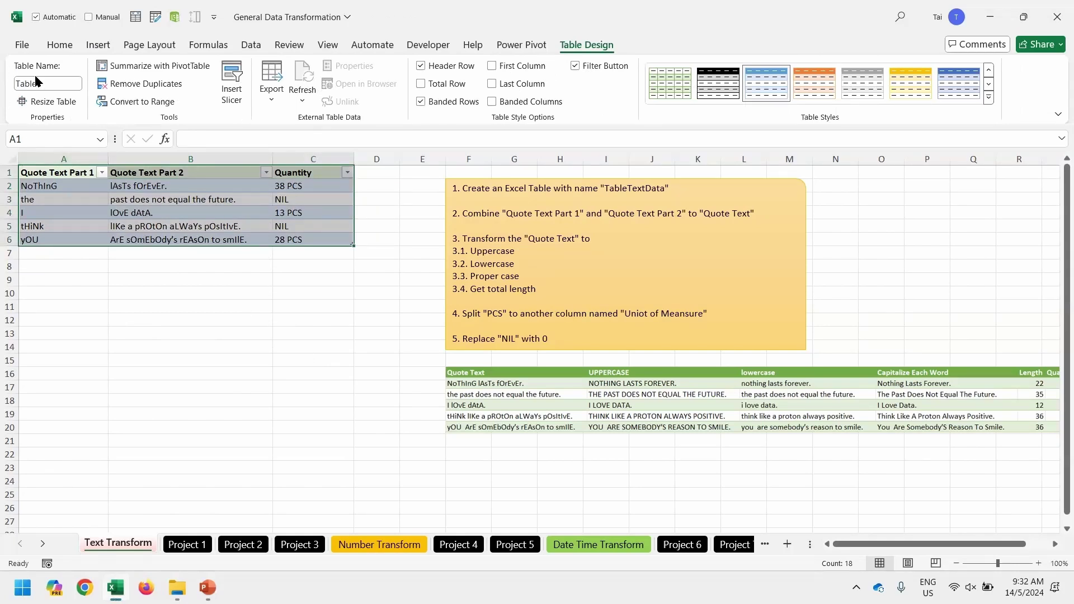
- Rename the new table as TableTextData
{"action": "left_click", "coordinate": [67, 82]}
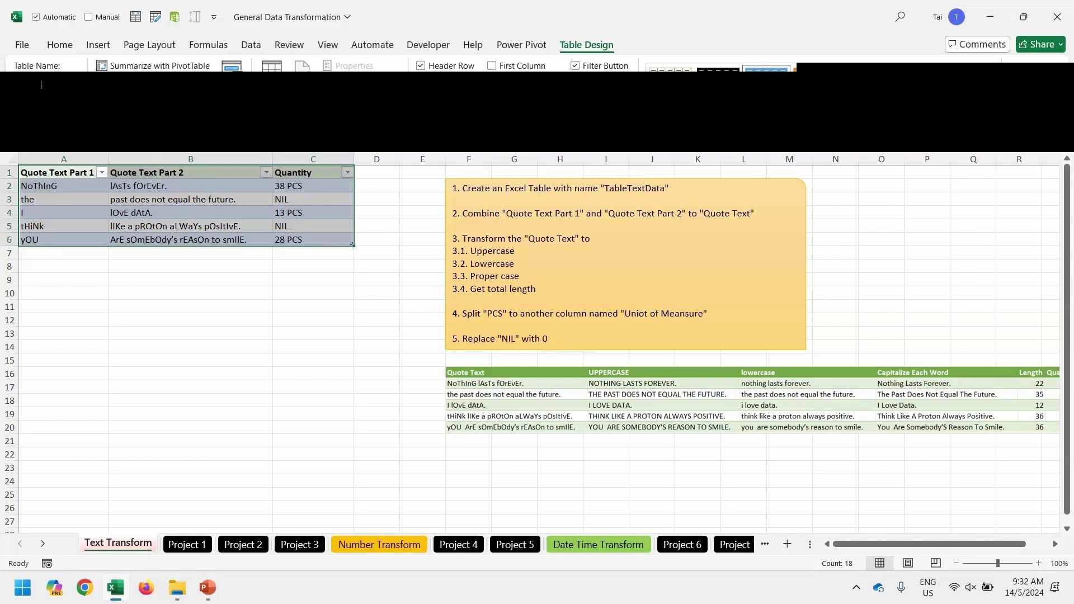
{"action": "key", "text": "BackSpace"}
{"action": "type", "text": "TextData"}
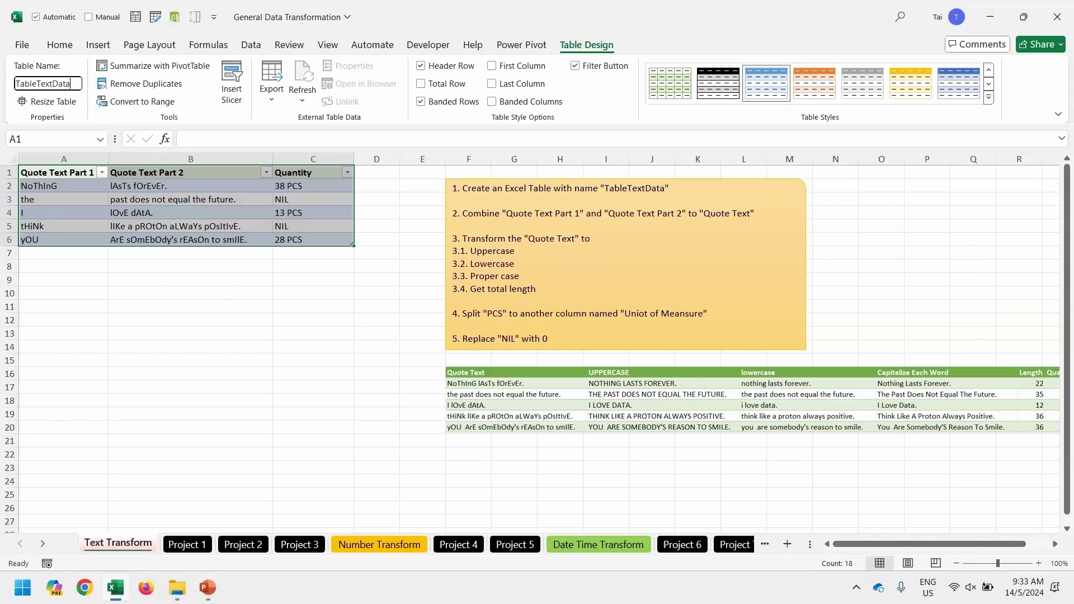
{"action": "key", "text": "Return"}
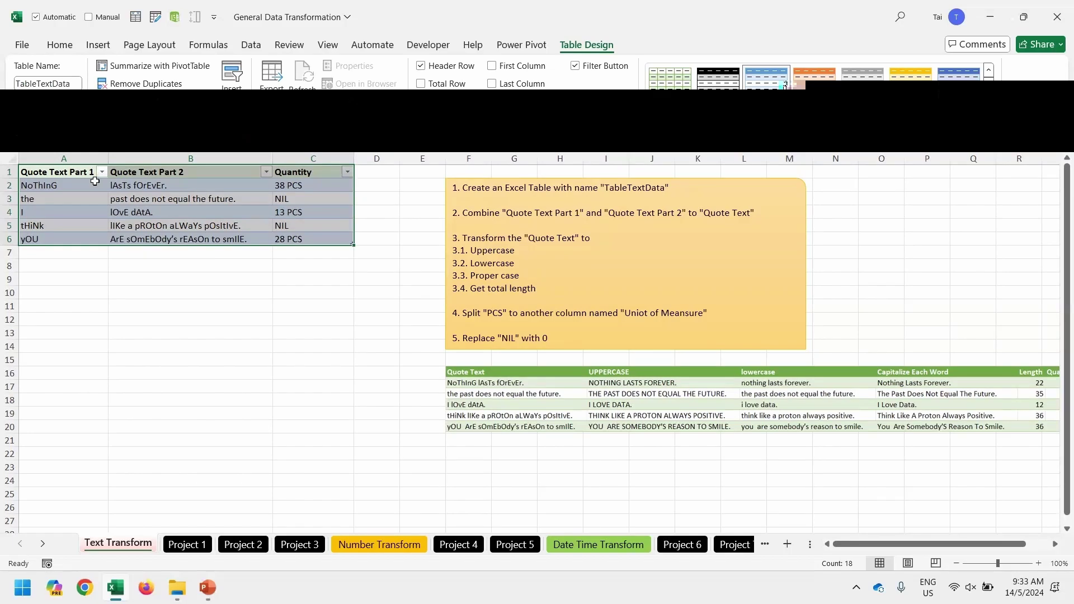
- Load the TableTextData table into the Power Query Editor
{"action": "left_click", "coordinate": [96, 181]}
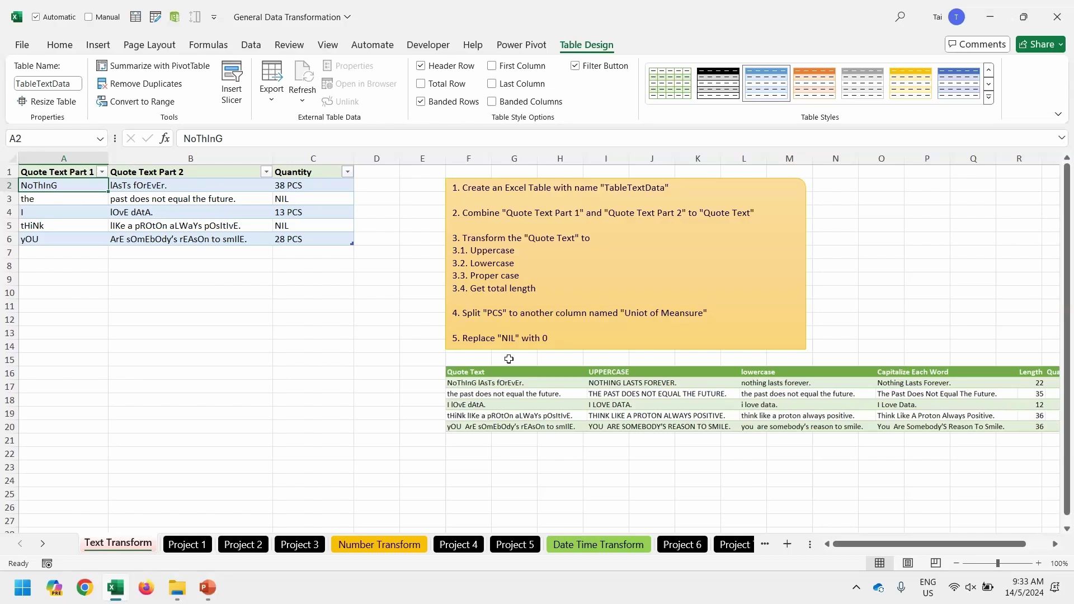
{"action": "left_click", "coordinate": [208, 202]}
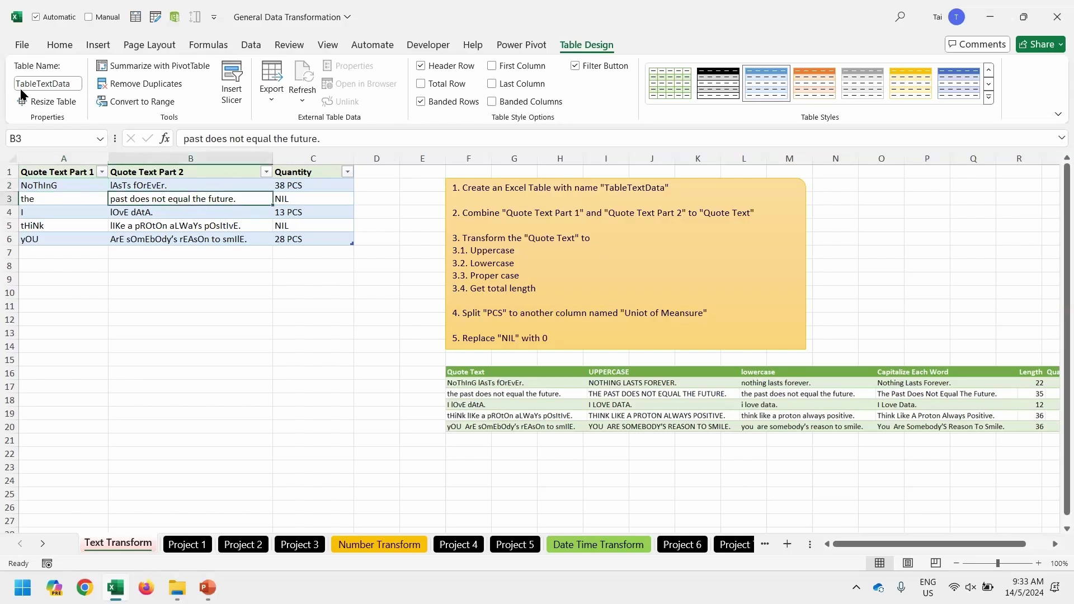
{"action": "left_click", "coordinate": [138, 184]}
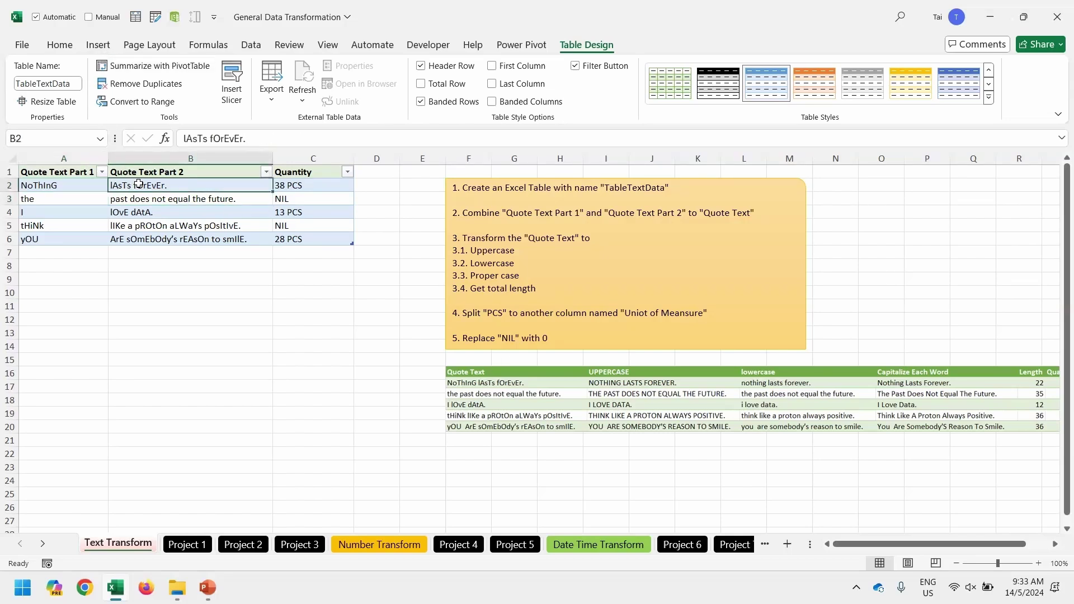
{"action": "left_click", "coordinate": [179, 200]}
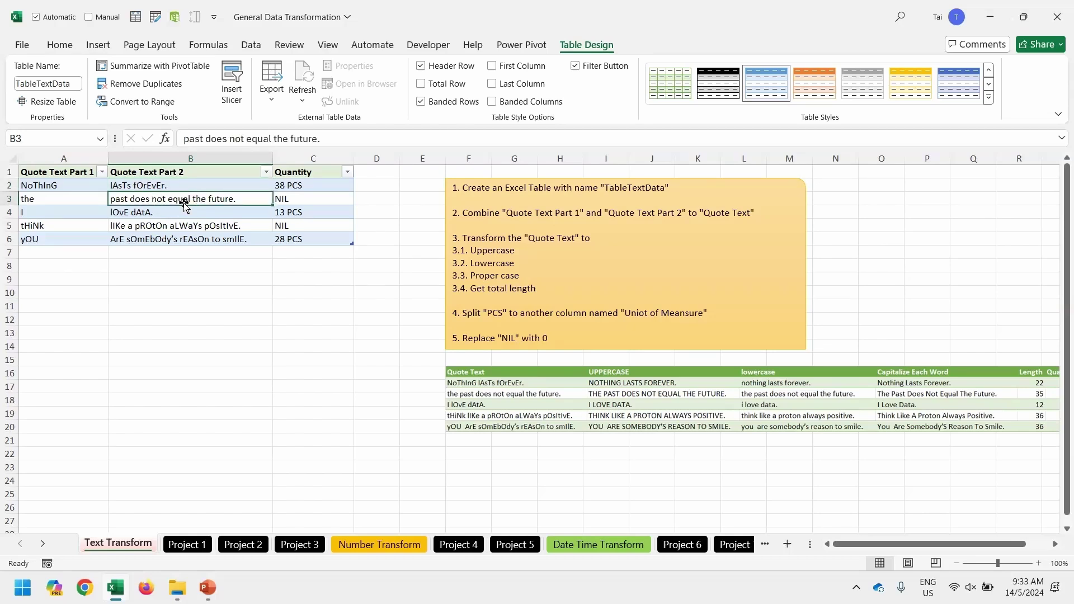
{"action": "left_click", "coordinate": [249, 48]}
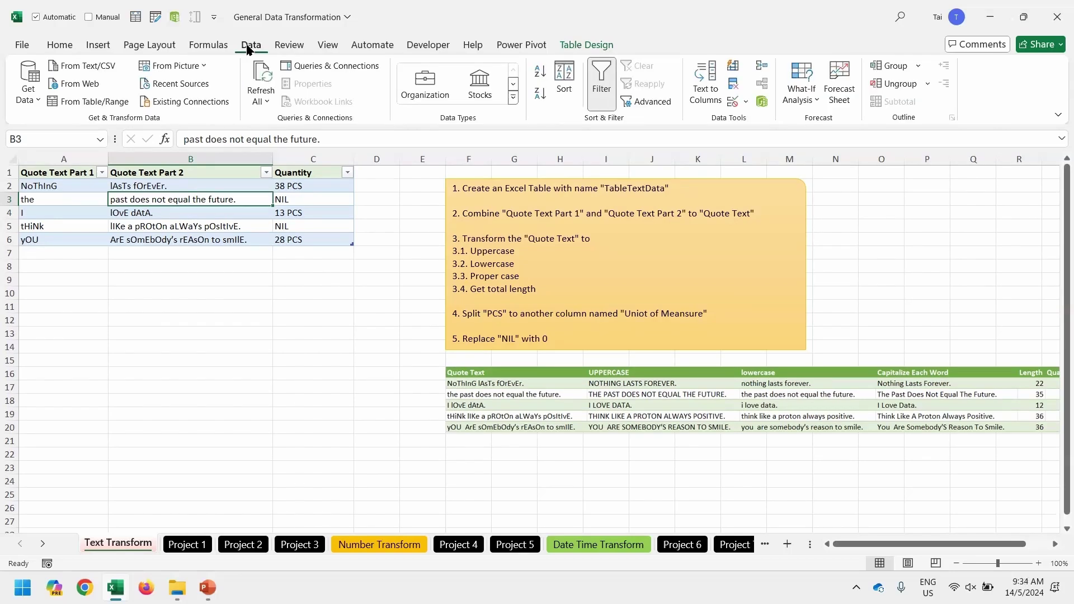
{"action": "left_click", "coordinate": [103, 103]}
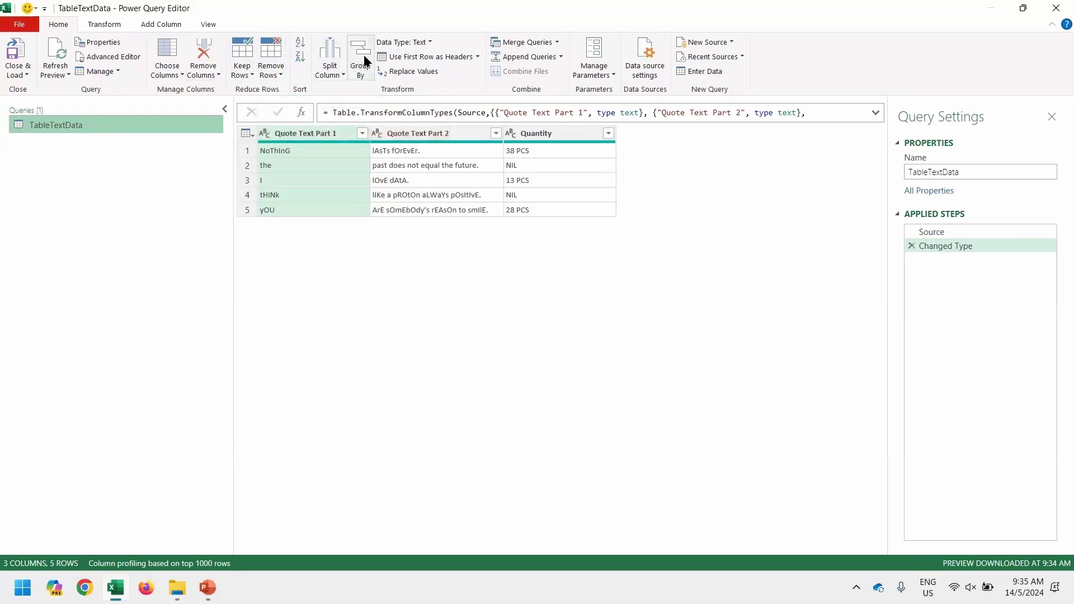
{"action": "left_click", "coordinate": [108, 27]}
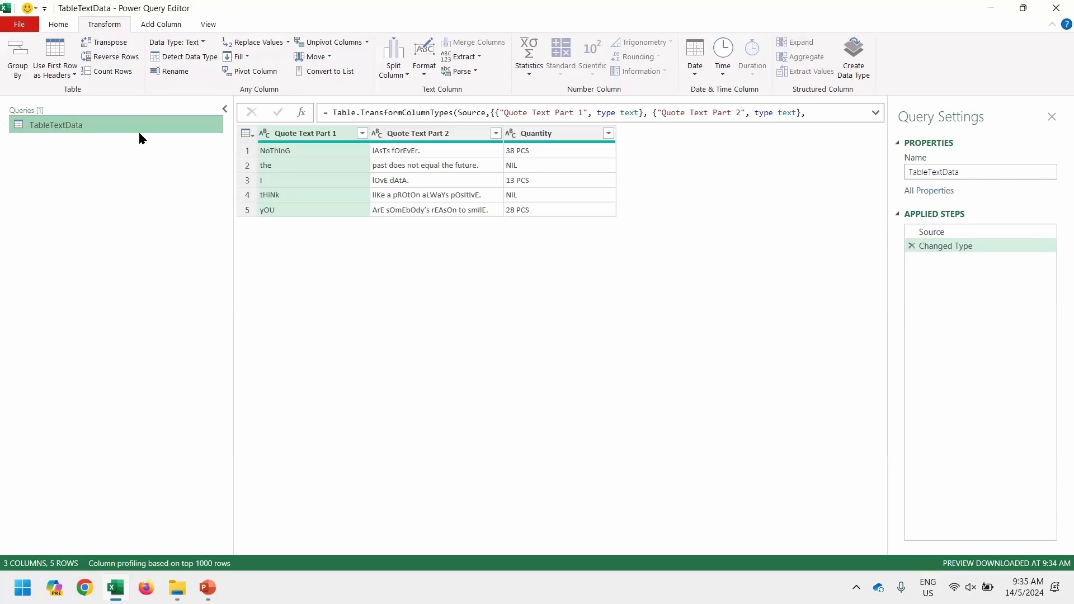
{"action": "left_click", "coordinate": [154, 30]}
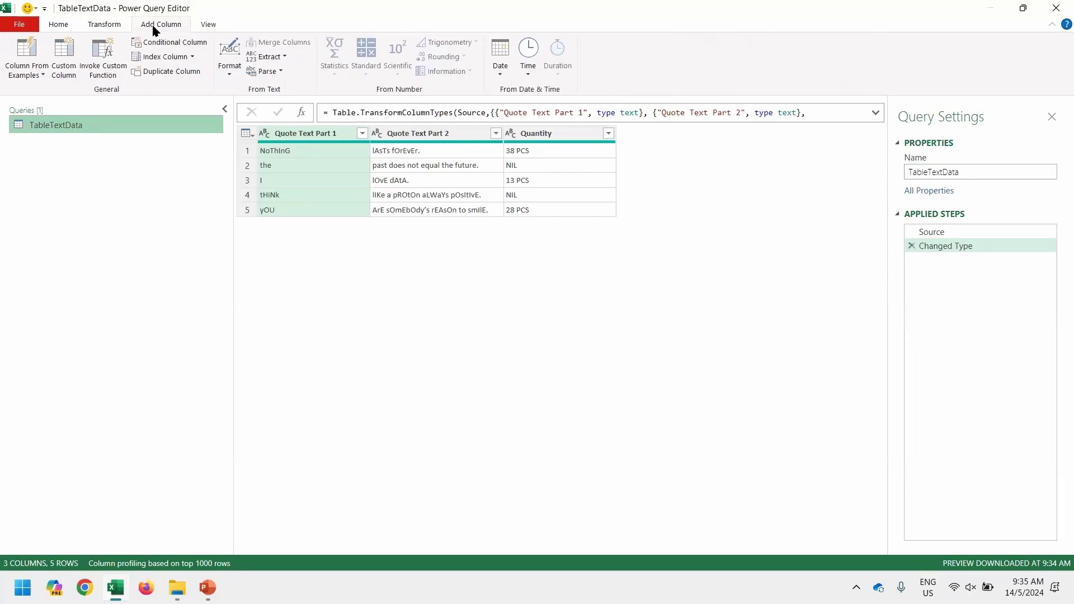
- Hide and show the formula bar several times, ending with it shown
{"action": "left_click", "coordinate": [206, 28]}
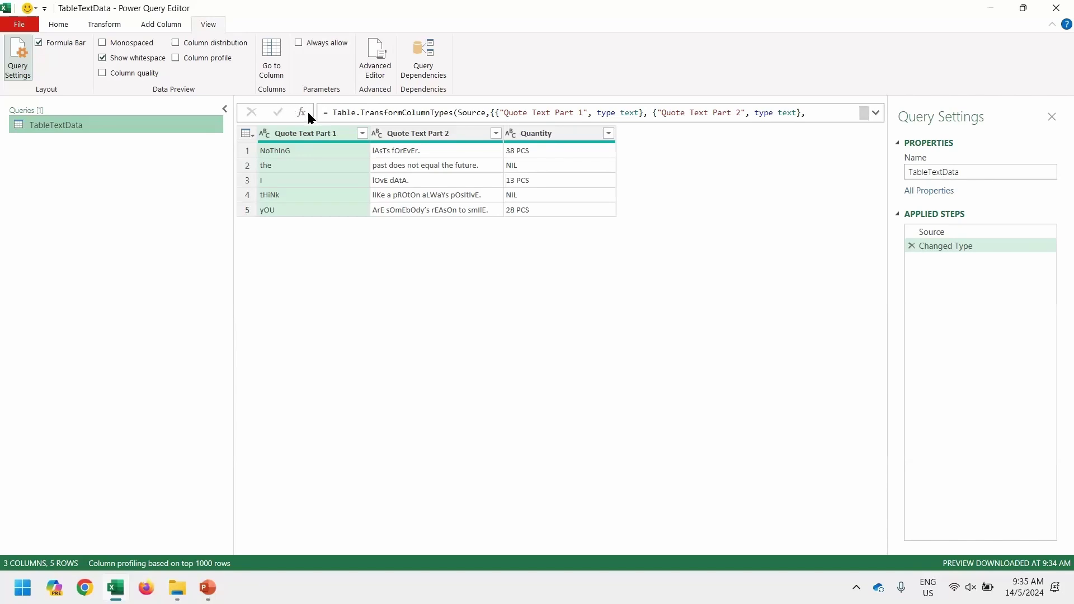
{"action": "left_click", "coordinate": [76, 45]}
{"action": "left_click", "coordinate": [77, 44]}
{"action": "left_click", "coordinate": [77, 44]}
{"action": "left_click", "coordinate": [76, 44]}
{"action": "left_click", "coordinate": [76, 44]}
{"action": "left_click", "coordinate": [76, 44]}
- Hide and show the Query Settings pane several times, ending with it shown
{"action": "left_click", "coordinate": [24, 67]}
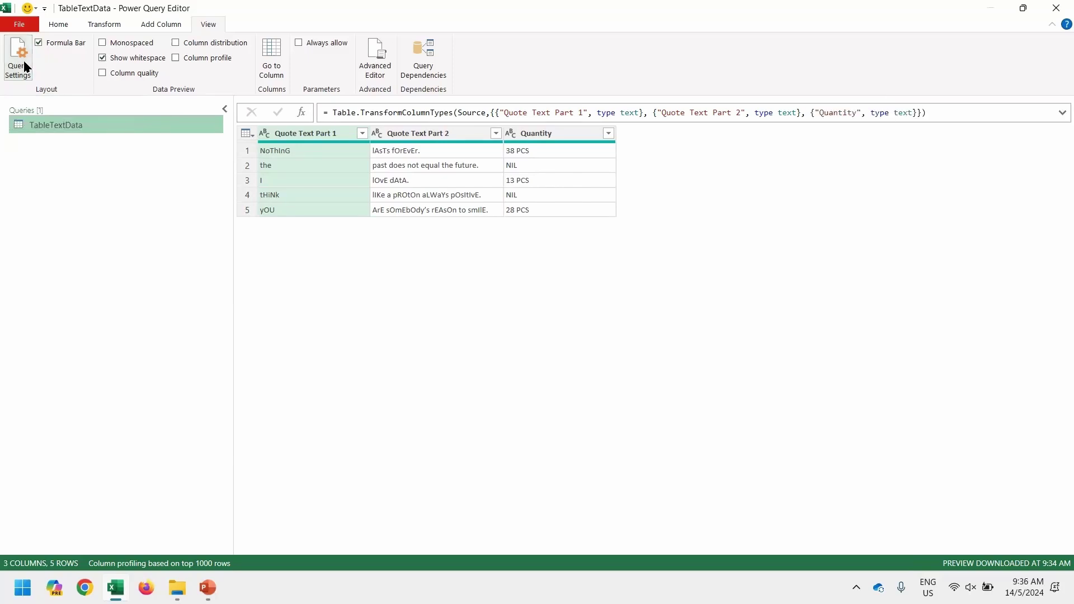
{"action": "left_click", "coordinate": [24, 66]}
{"action": "left_click", "coordinate": [24, 66]}
{"action": "left_click", "coordinate": [24, 66]}
{"action": "left_click", "coordinate": [24, 67]}
{"action": "left_click", "coordinate": [24, 67]}
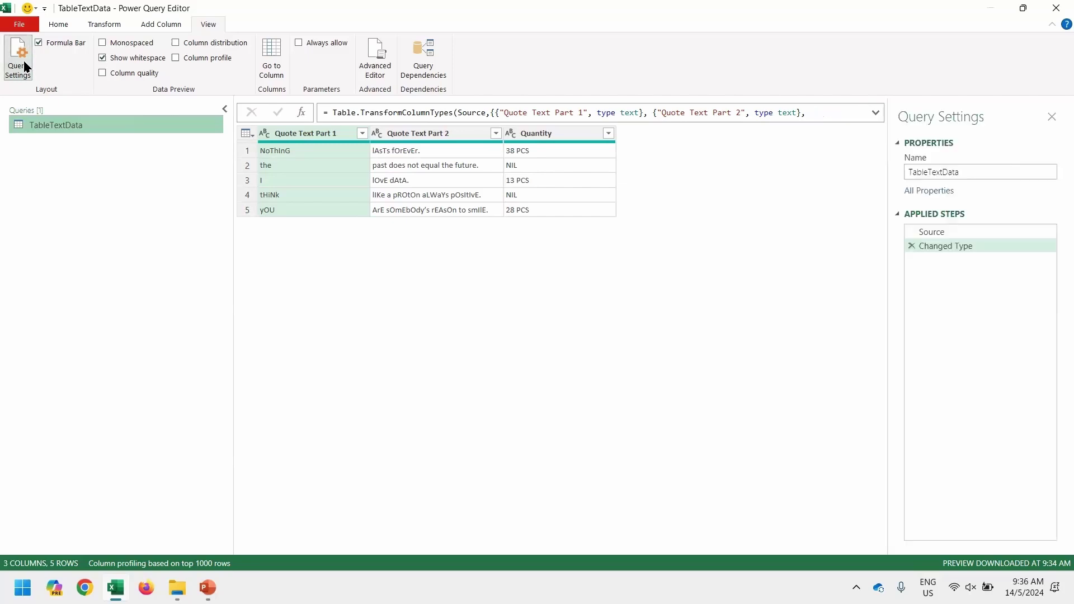
{"action": "left_click", "coordinate": [24, 66]}
{"action": "left_click", "coordinate": [24, 67]}
{"action": "left_click", "coordinate": [24, 66]}
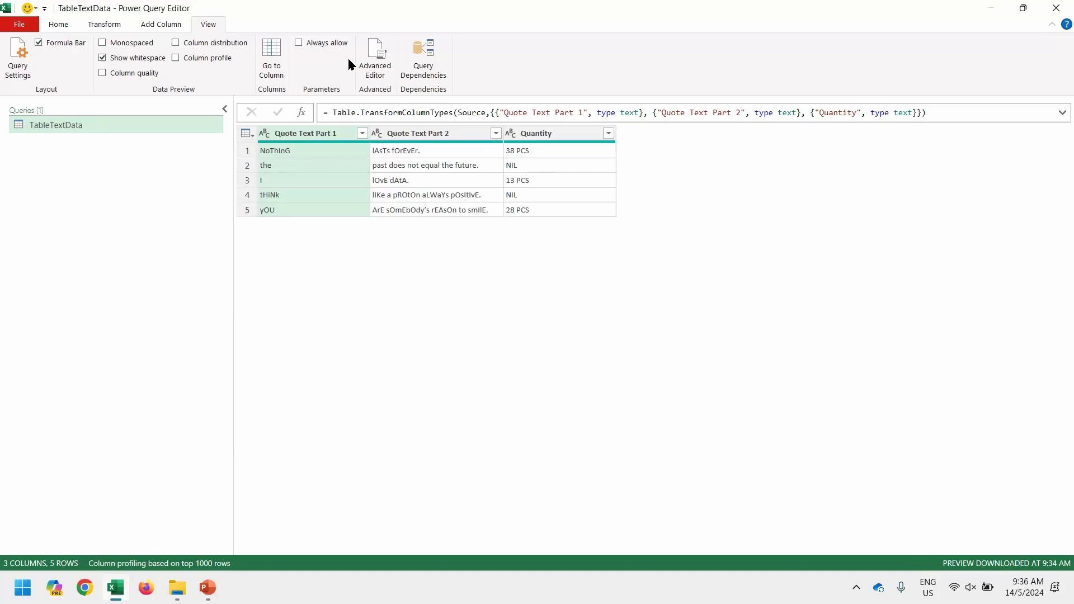
{"action": "left_click", "coordinate": [24, 64]}
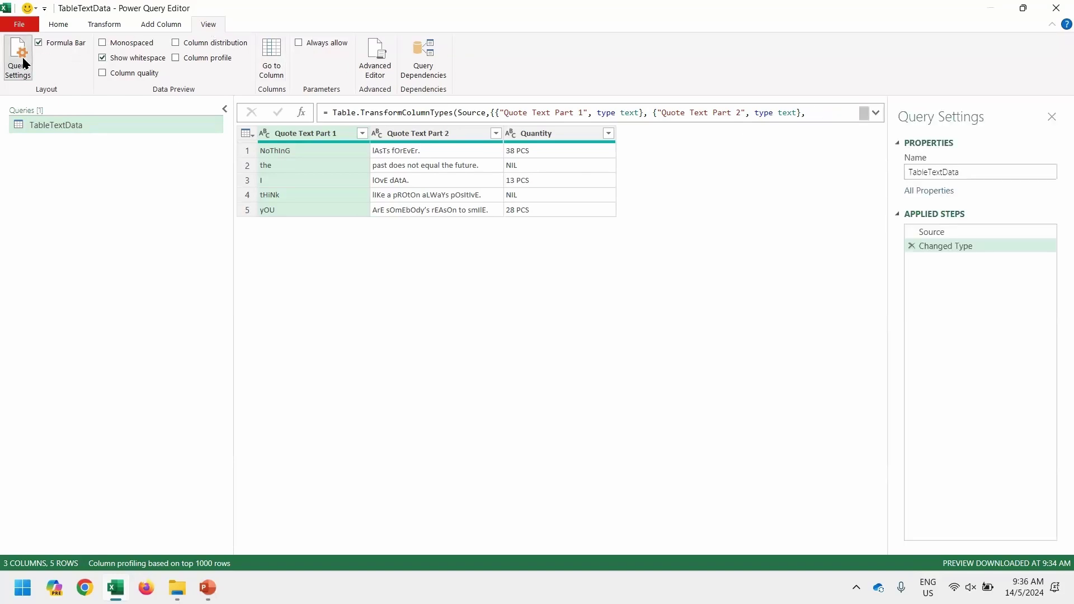
{"action": "left_click", "coordinate": [24, 64]}
{"action": "left_click", "coordinate": [24, 64]}
{"action": "left_click", "coordinate": [25, 64]}
{"action": "left_click", "coordinate": [24, 63]}
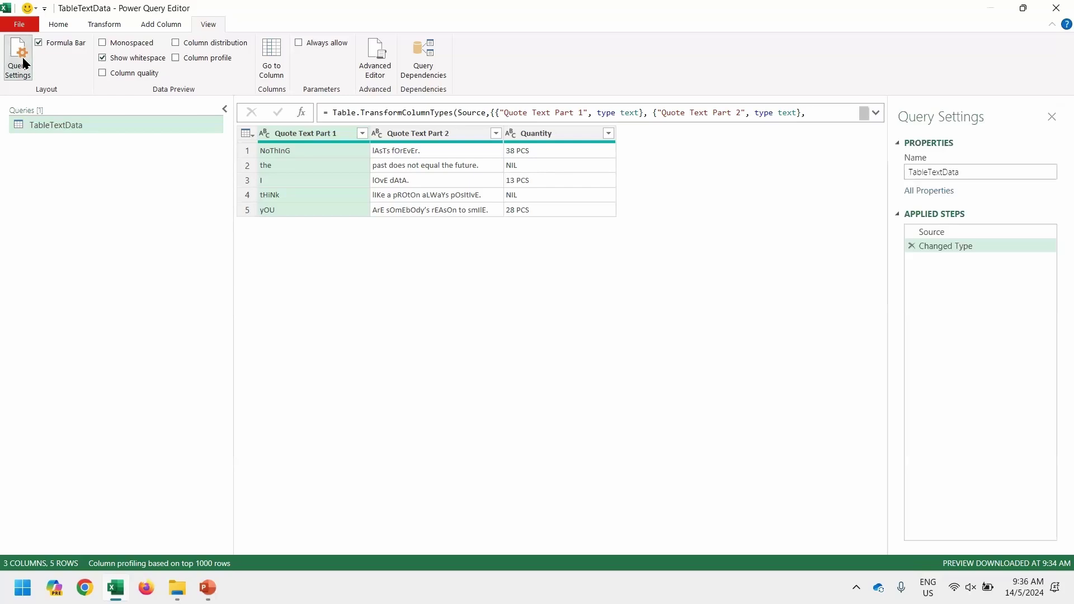
- Remove the Quote Text Part 2 column from the query
{"action": "left_click", "coordinate": [57, 26]}
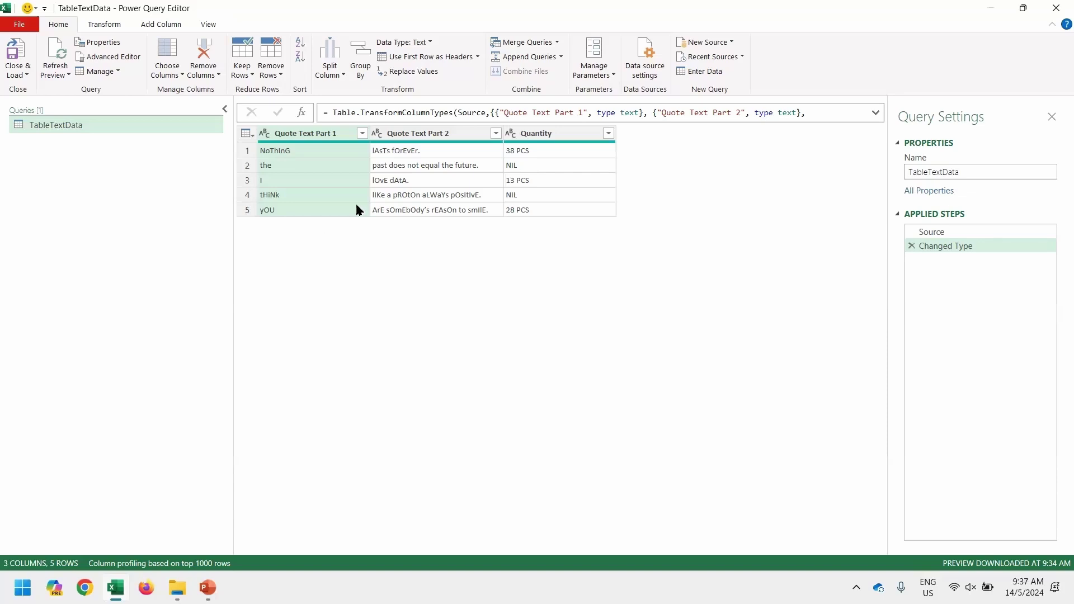
{"action": "left_click", "coordinate": [425, 138]}
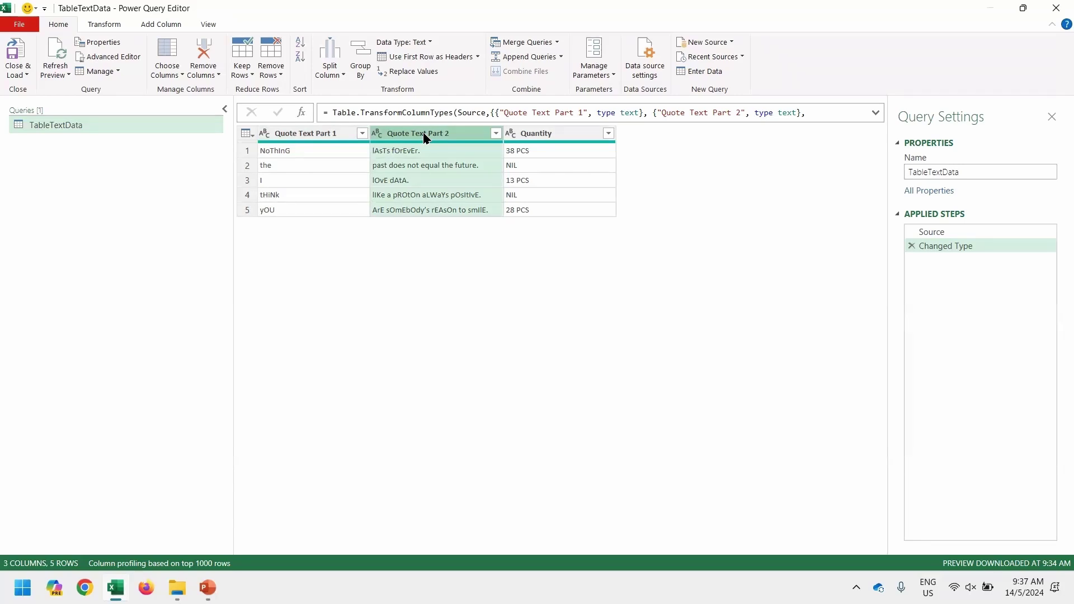
{"action": "right_click", "coordinate": [424, 135]}
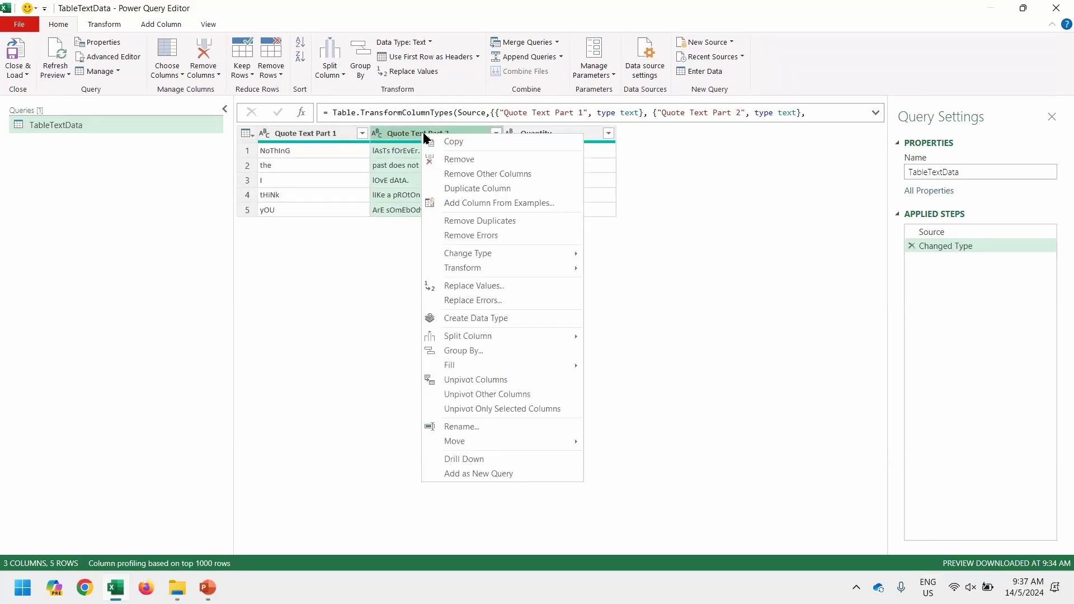
{"action": "left_click", "coordinate": [448, 161]}
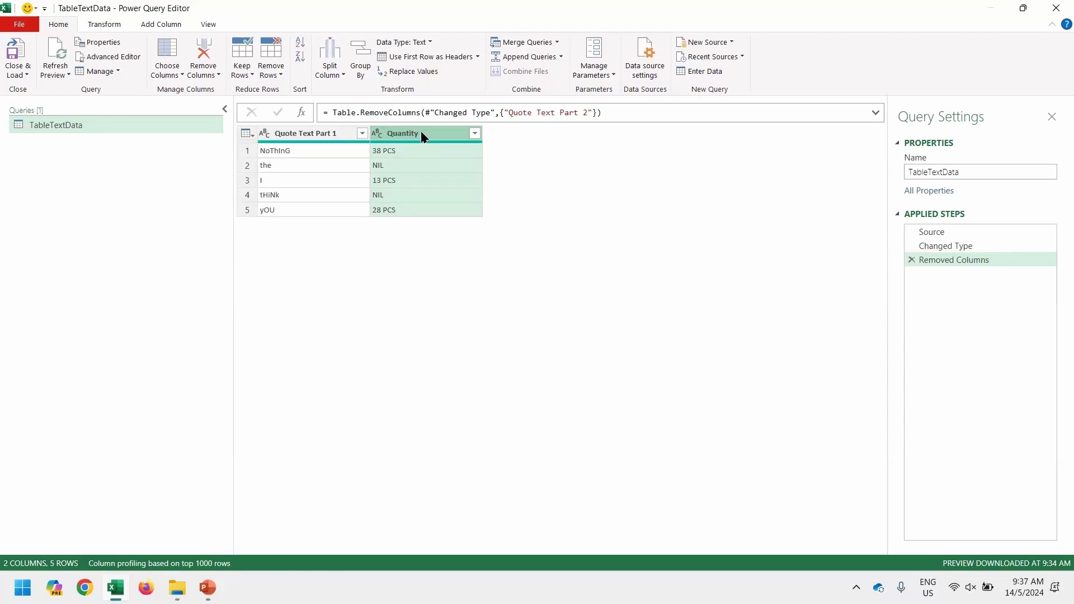
- Move the Quantity column in front of the Quote Text Part 1 column
{"action": "left_click_drag", "start_coordinate": [422, 136], "coordinate": [316, 140]}
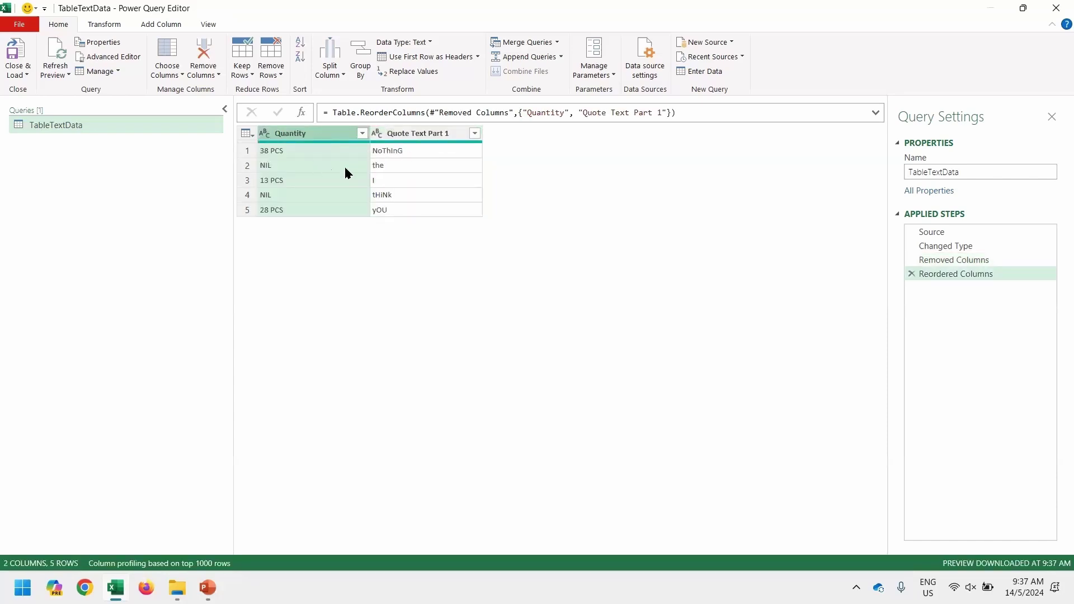
{"action": "left_click", "coordinate": [28, 8]}
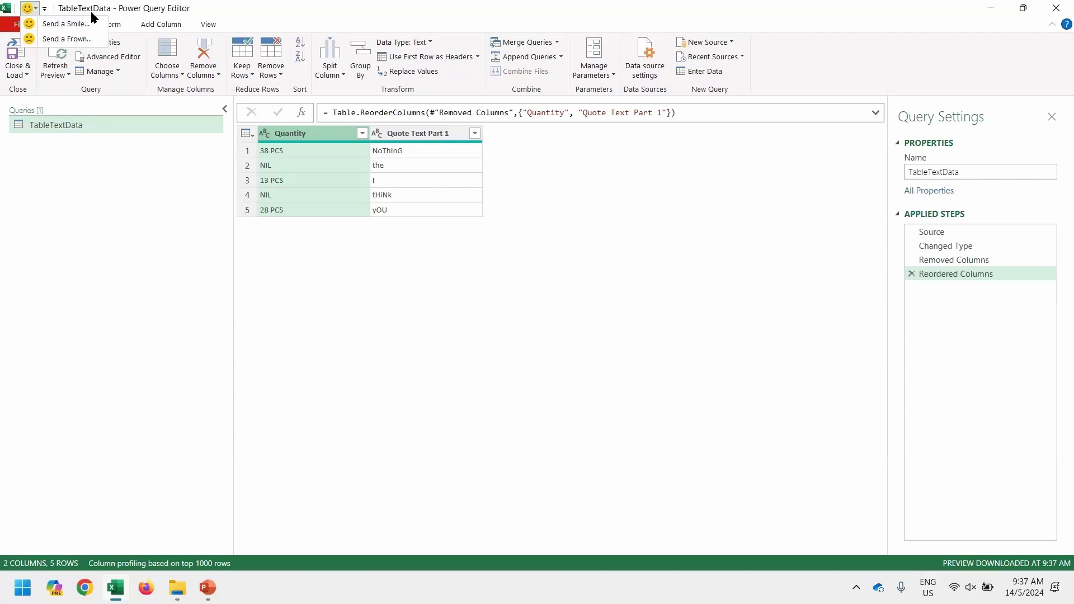
{"action": "left_click", "coordinate": [219, 5]}
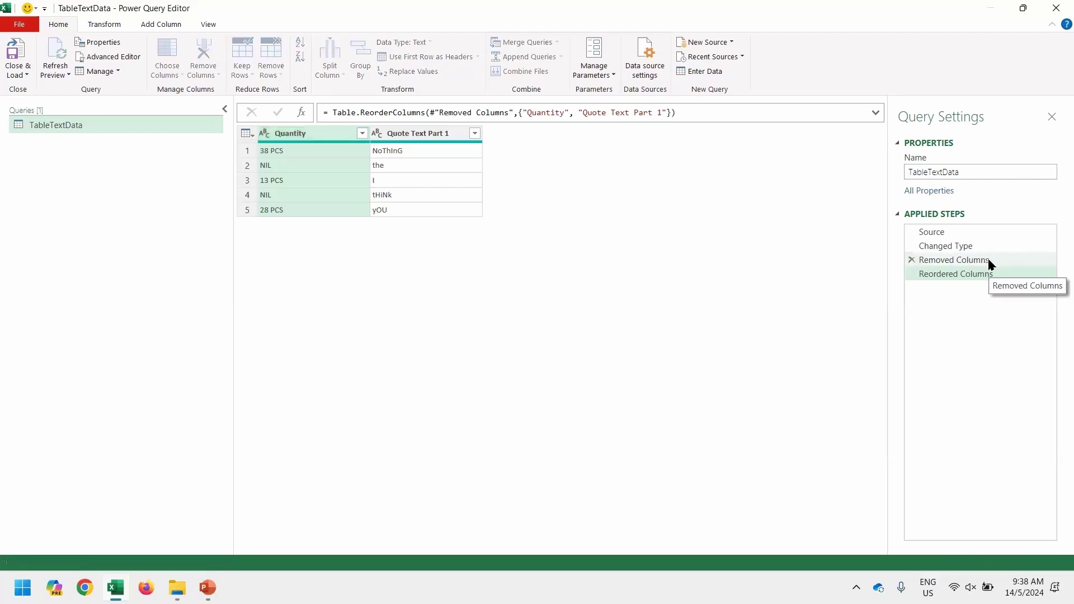
- Review the earlier applied steps, and delete the Reordered Columns and Removed Columns steps from the query
{"action": "left_click", "coordinate": [990, 264]}
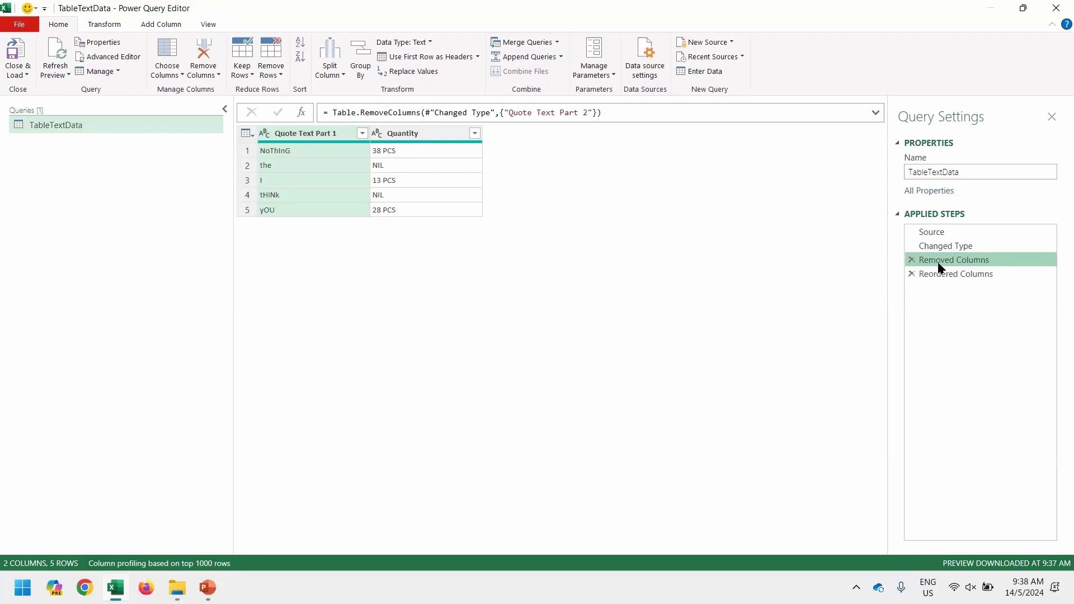
{"action": "left_click", "coordinate": [959, 246]}
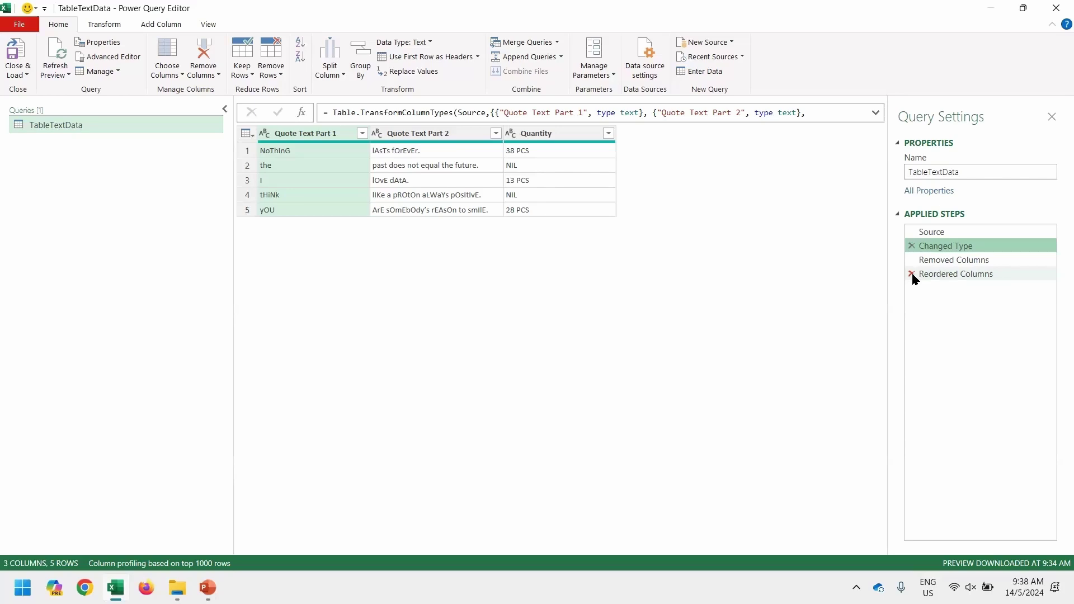
{"action": "left_click", "coordinate": [912, 274]}
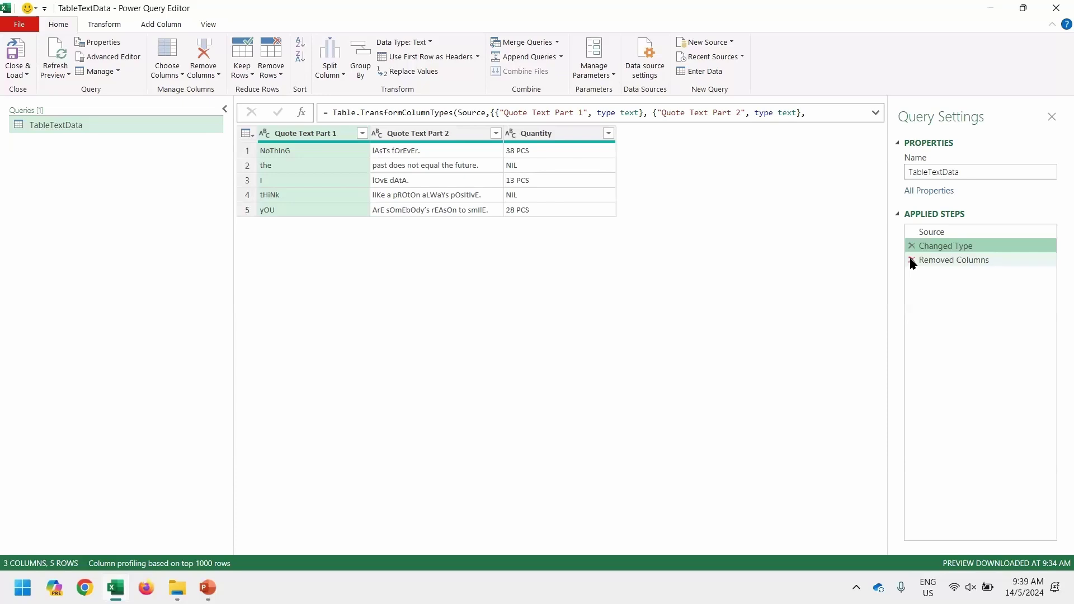
{"action": "left_click", "coordinate": [910, 260]}
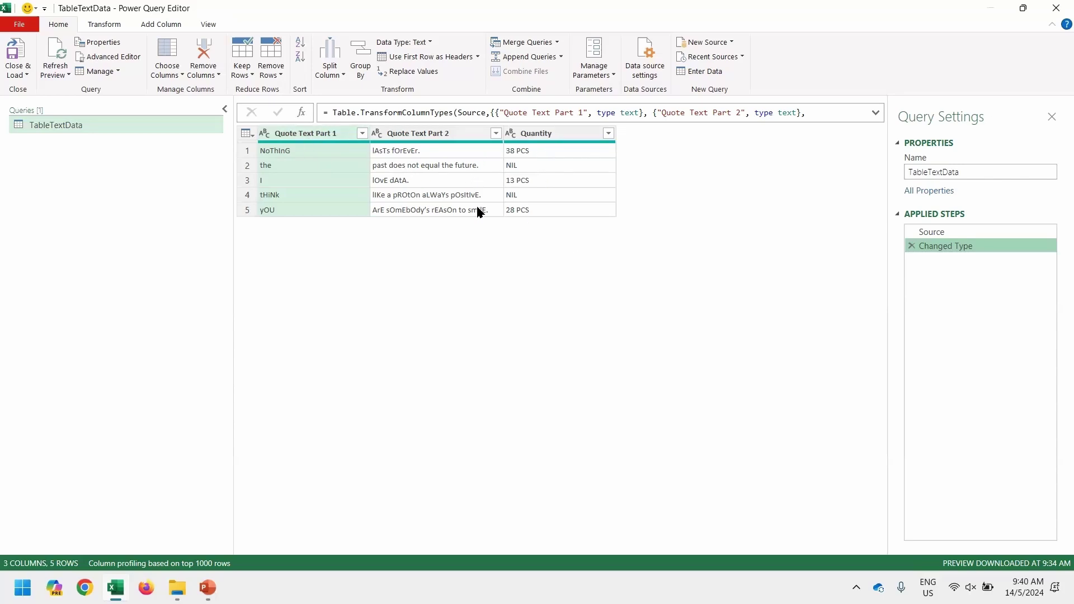
- Select the adjacent columns from Quote Text Part 1 through Quantity as one range, clear the selection, and repeat
{"action": "left_click", "coordinate": [323, 136]}
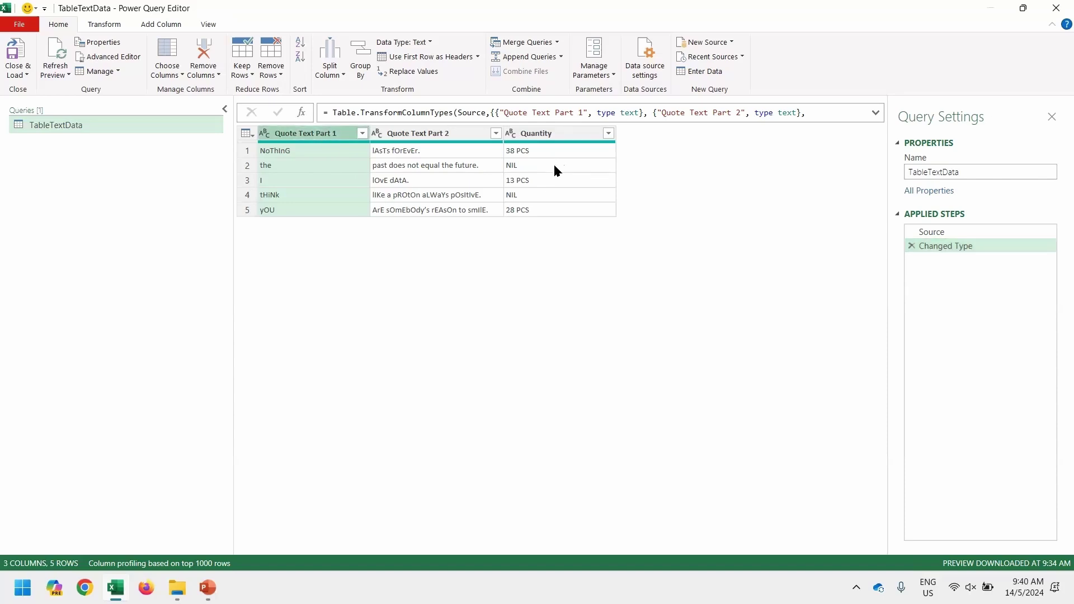
{"action": "left_click", "coordinate": [559, 134], "text": "shift"}
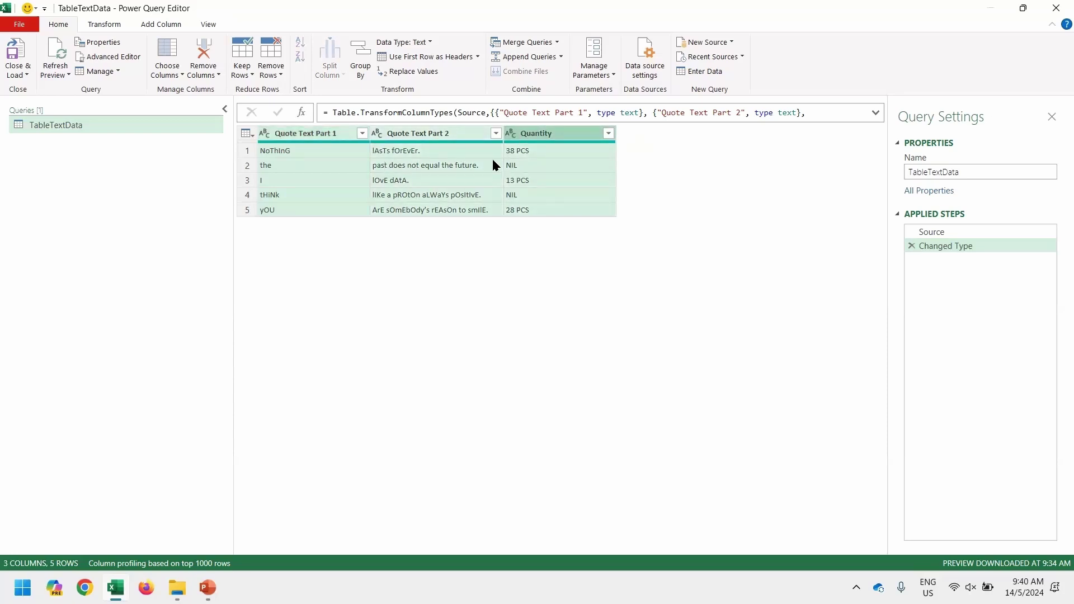
{"action": "left_click", "coordinate": [433, 166]}
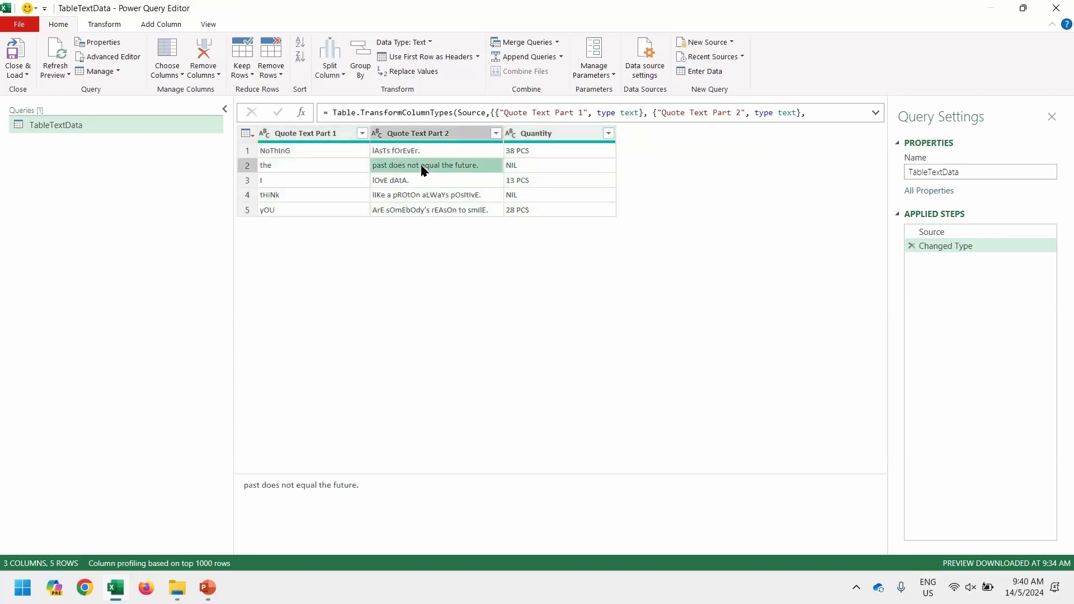
{"action": "left_click", "coordinate": [321, 134]}
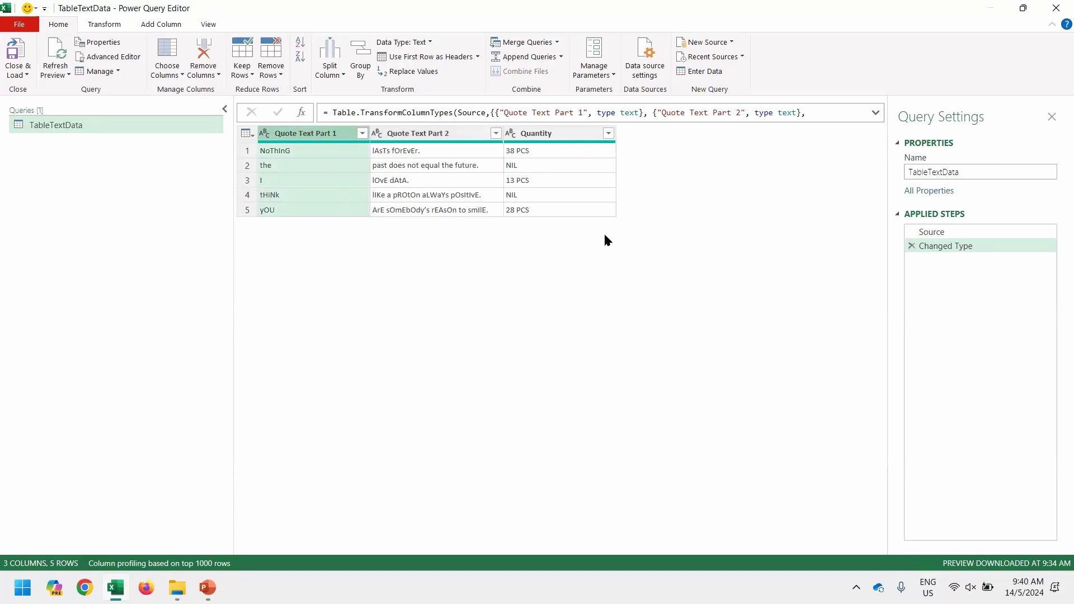
{"action": "left_click", "coordinate": [582, 141], "text": "shift"}
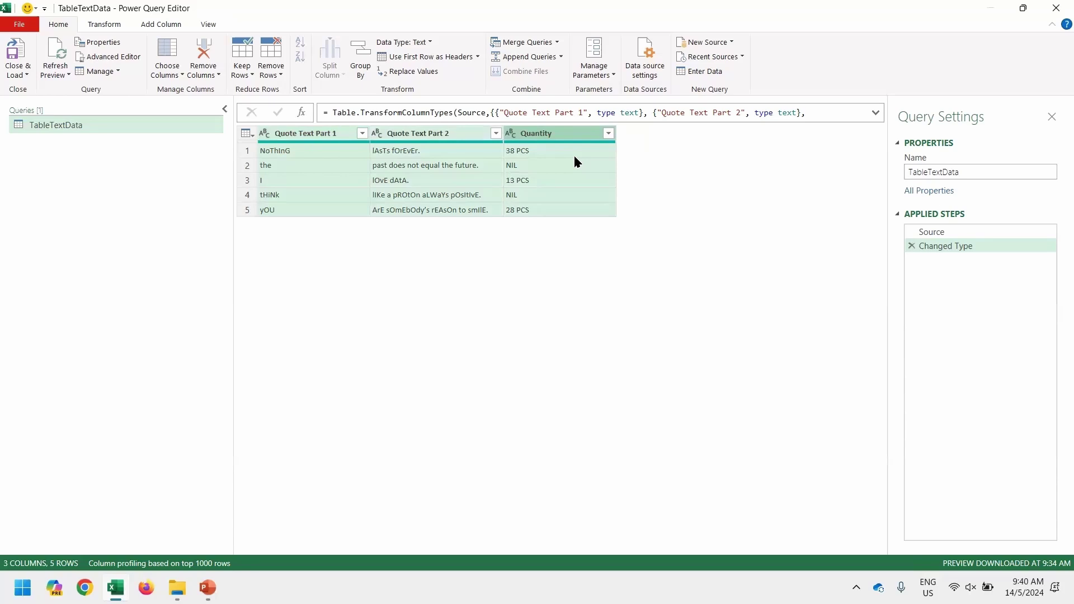
{"action": "left_click", "coordinate": [325, 161]}
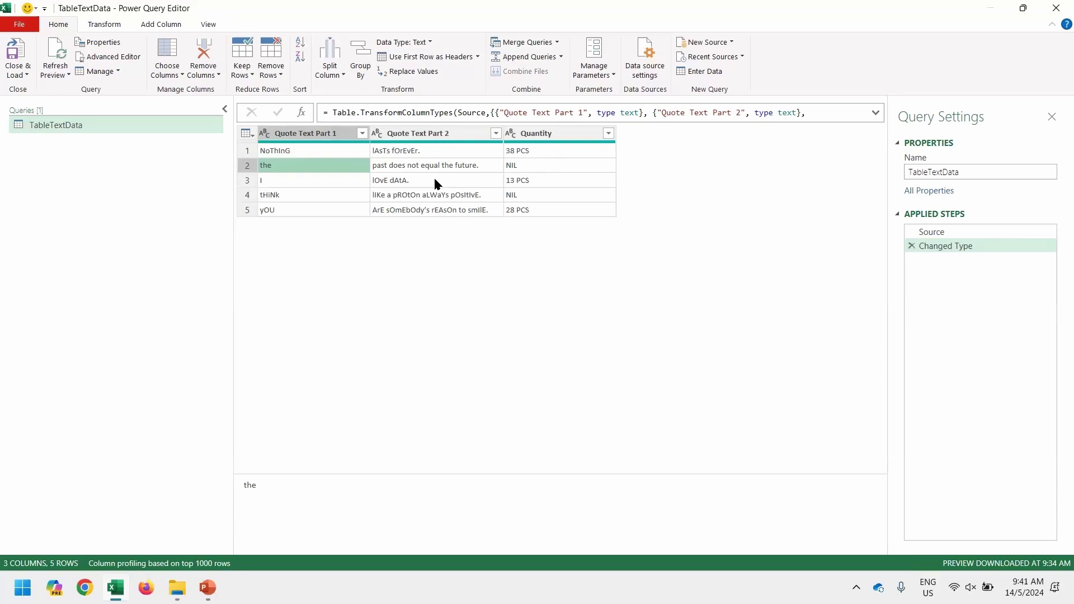
- Select only the non-adjacent Quote Text Part 1 and Quantity columns together, then clear the selection
{"action": "left_click", "coordinate": [307, 134]}
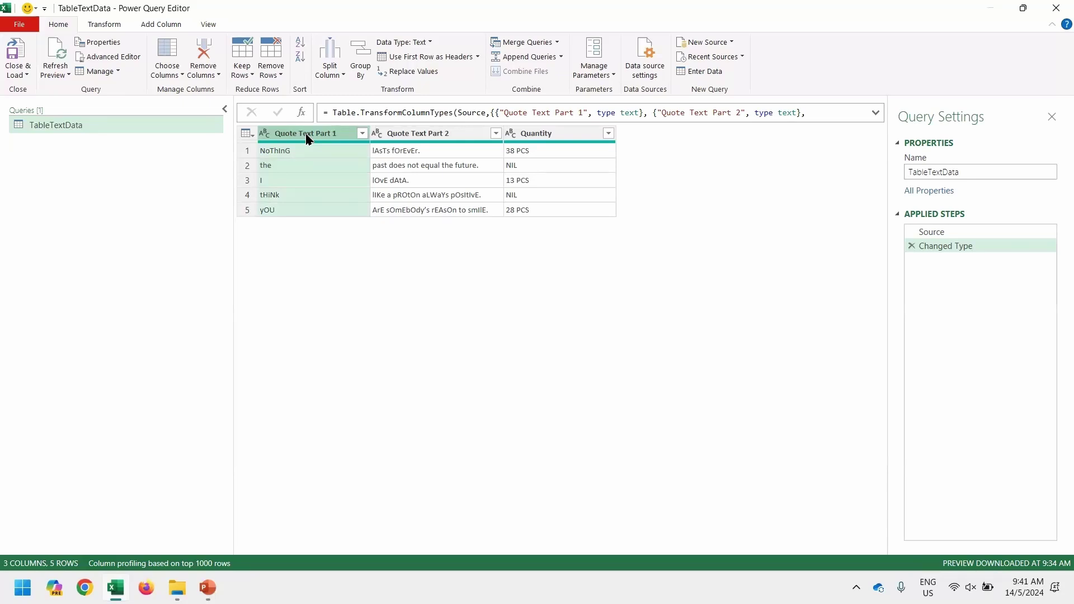
{"action": "left_click", "coordinate": [535, 136], "text": "ctrl"}
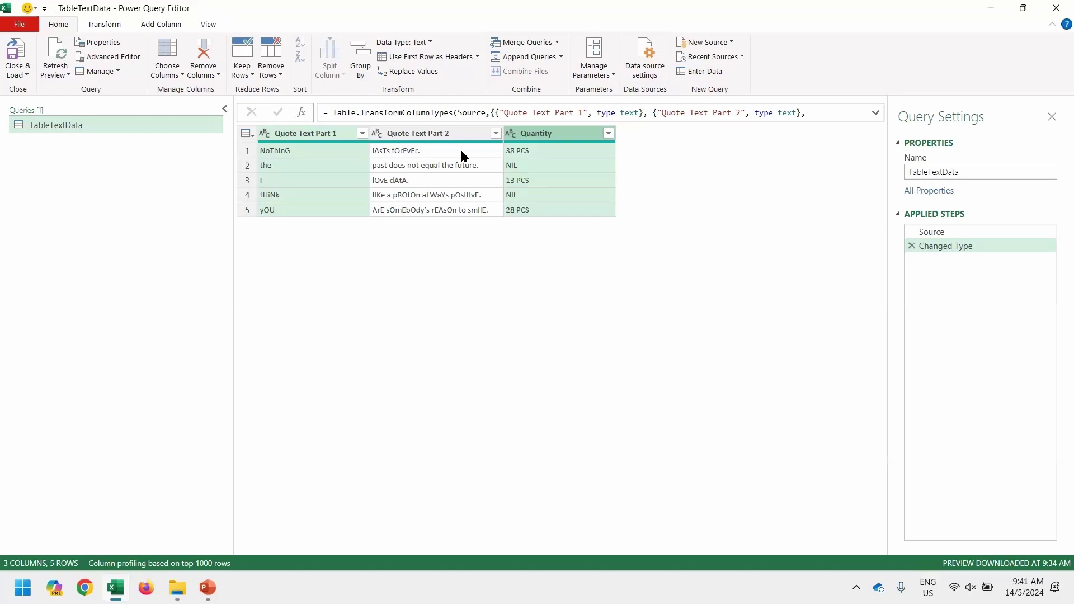
{"action": "left_click", "coordinate": [462, 156]}
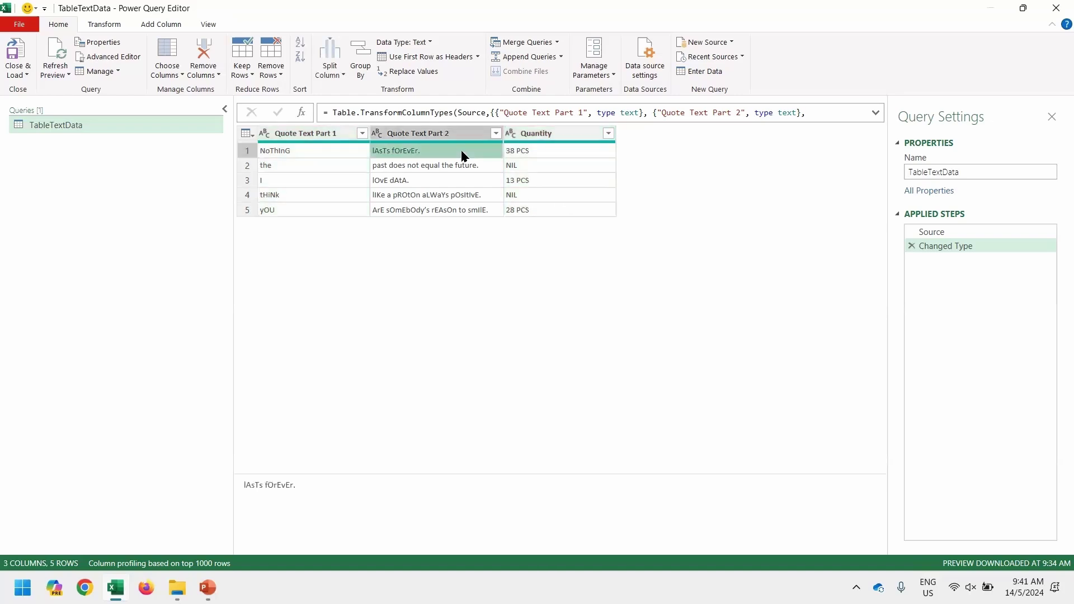
- Merge the Quote Text Part 1 and Quote Text Part 2 columns with a Space separator into a column named Quote Text
{"action": "left_click", "coordinate": [334, 143]}
{"action": "key", "text": "Right"}
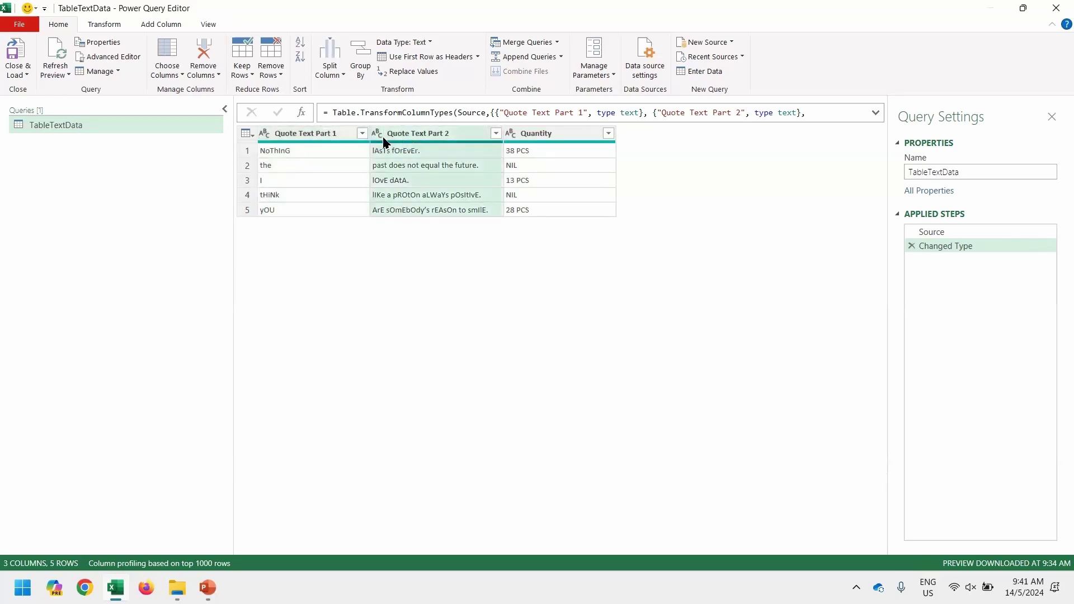
{"action": "left_click", "coordinate": [333, 139]}
{"action": "left_click", "coordinate": [415, 139], "text": "ctrl"}
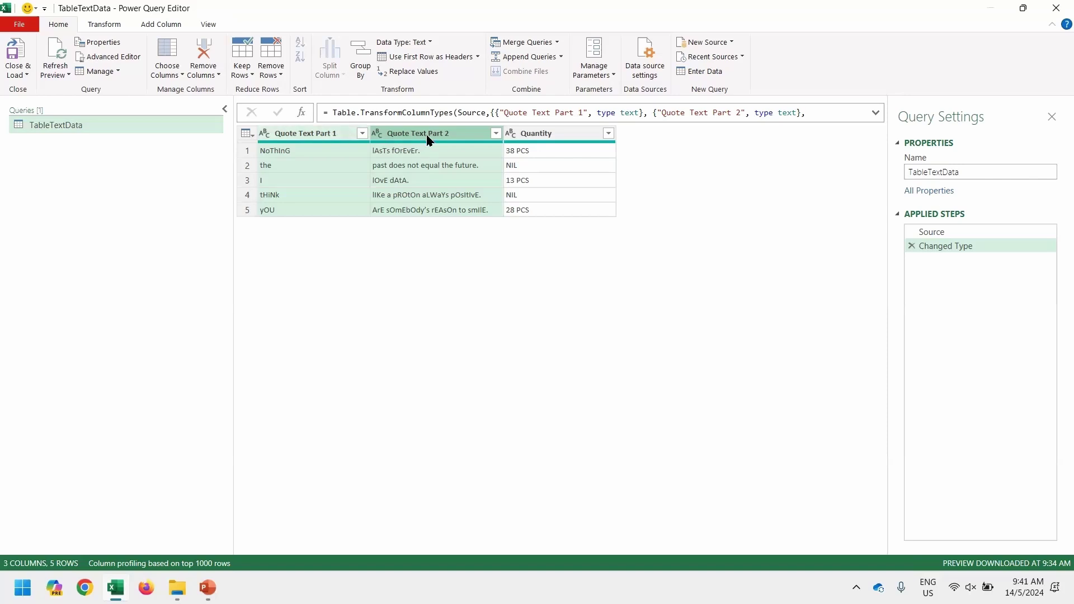
{"action": "right_click", "coordinate": [426, 134]}
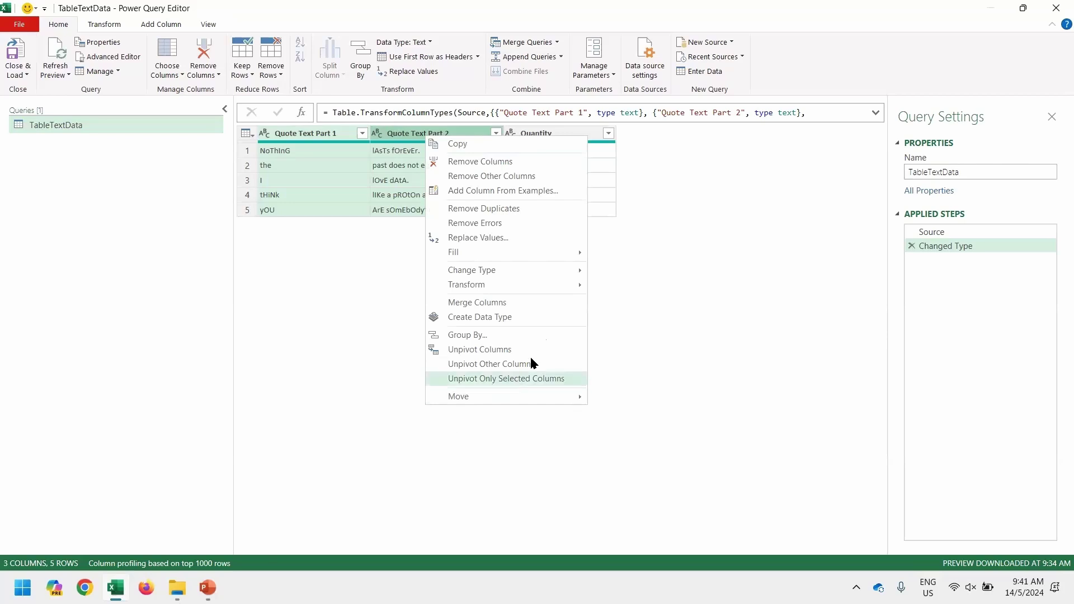
{"action": "left_click", "coordinate": [558, 301]}
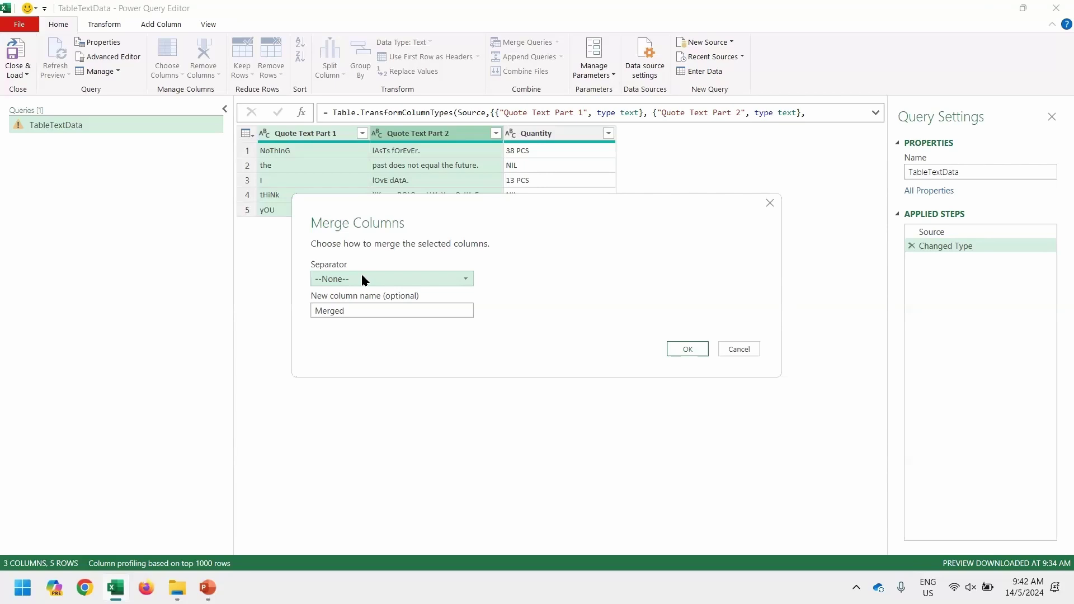
{"action": "left_click", "coordinate": [361, 279]}
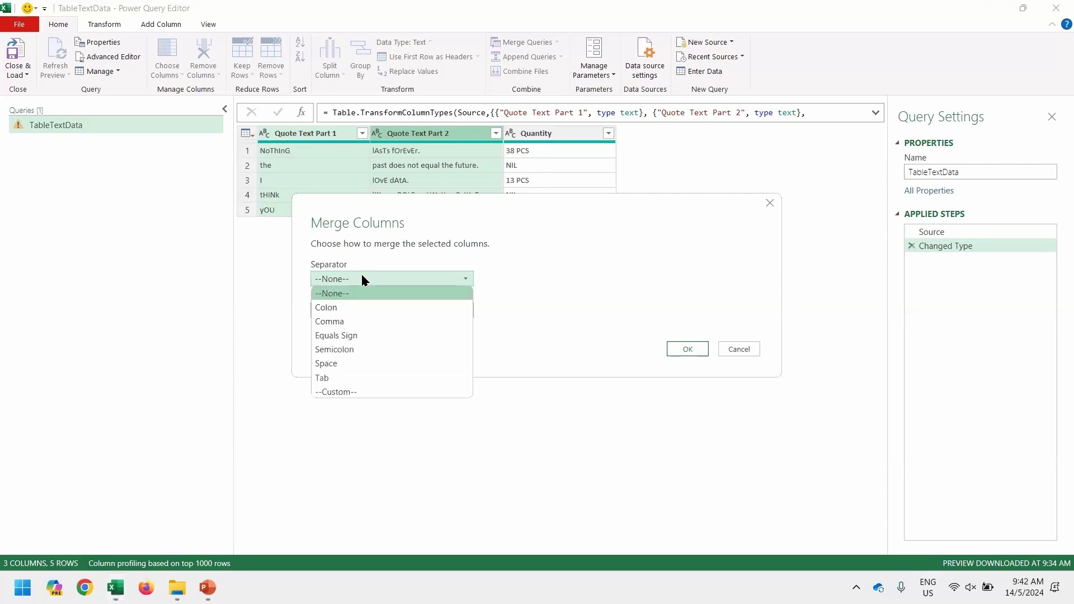
{"action": "left_click", "coordinate": [361, 365]}
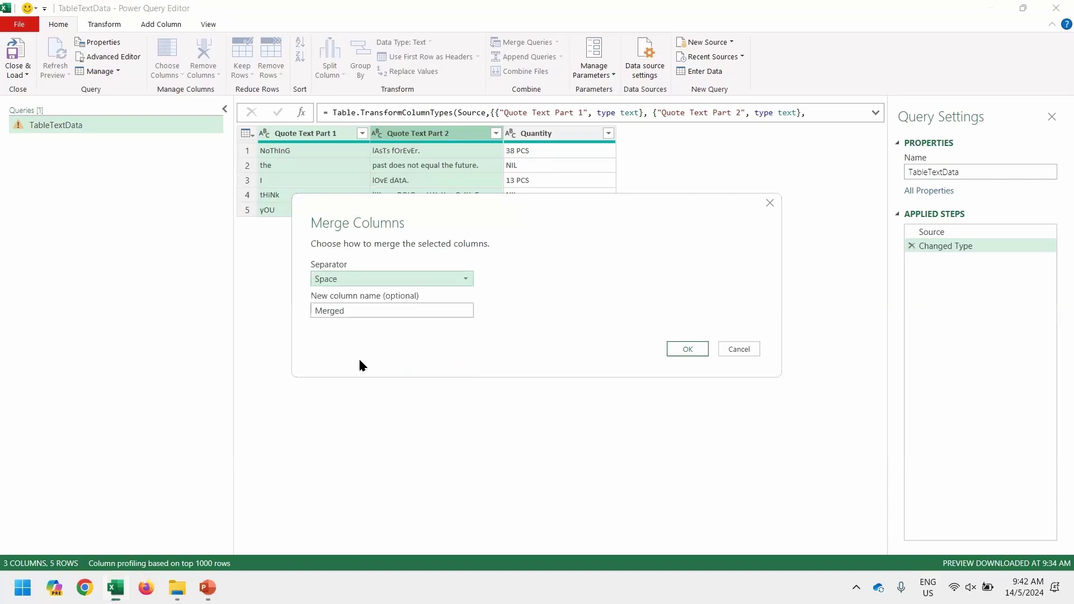
{"action": "double_click", "coordinate": [374, 311]}
{"action": "type", "text": "Quote Text"}
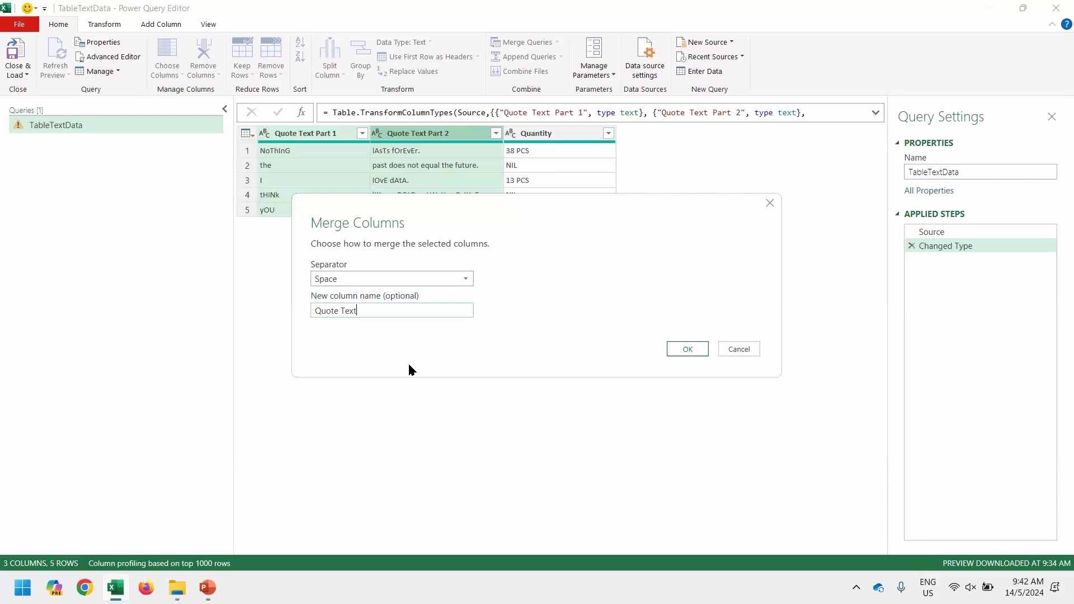
{"action": "key", "text": "Return"}
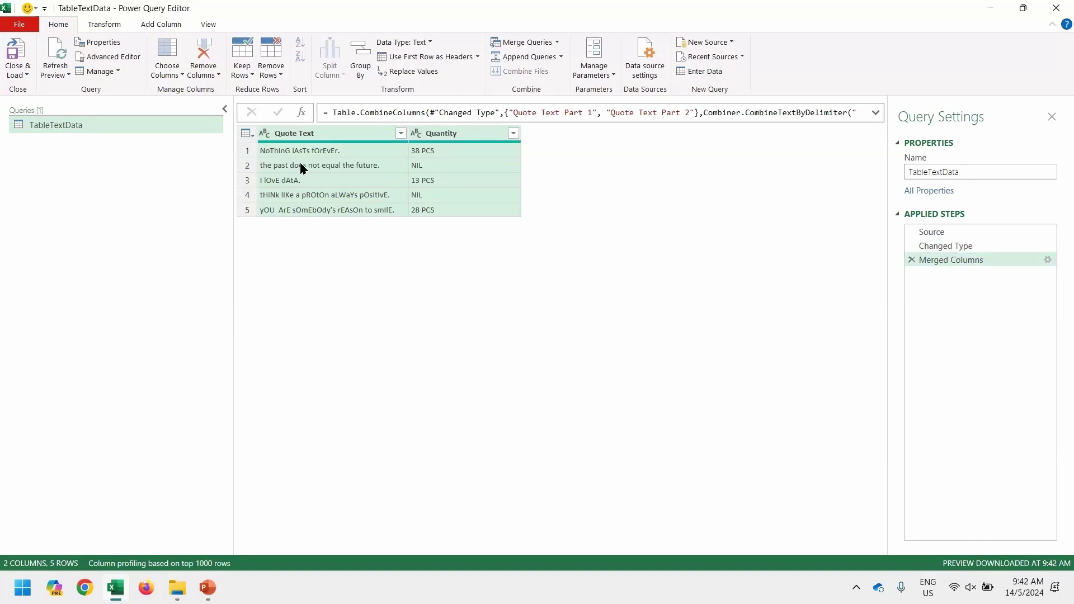
- Rename the Merged Columns step as "Merged Part 1 & Part 2"
{"action": "right_click", "coordinate": [968, 267]}
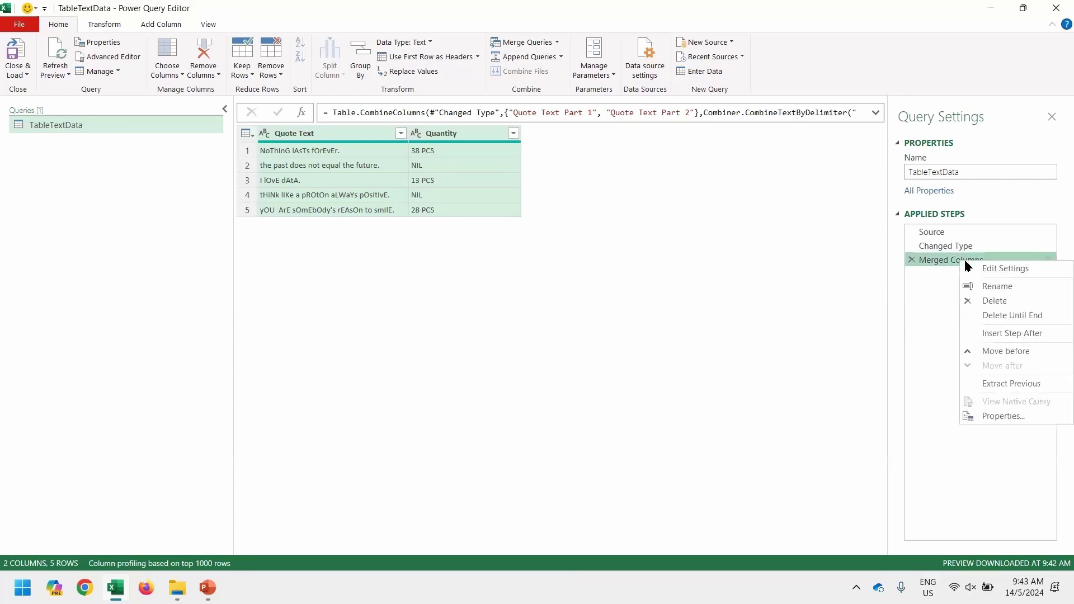
{"action": "left_click", "coordinate": [1056, 294]}
{"action": "key", "text": "End"}
{"action": "key", "text": "ctrl+shift+Left"}
{"action": "type", "text": "Part 1 & Part 2"}
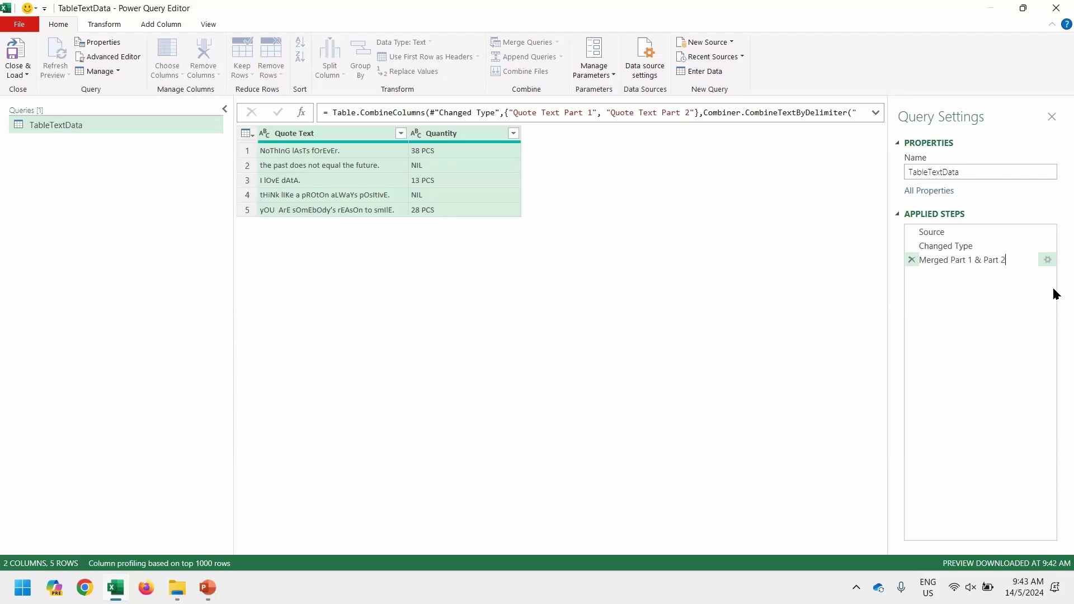
{"action": "key", "text": "Return"}
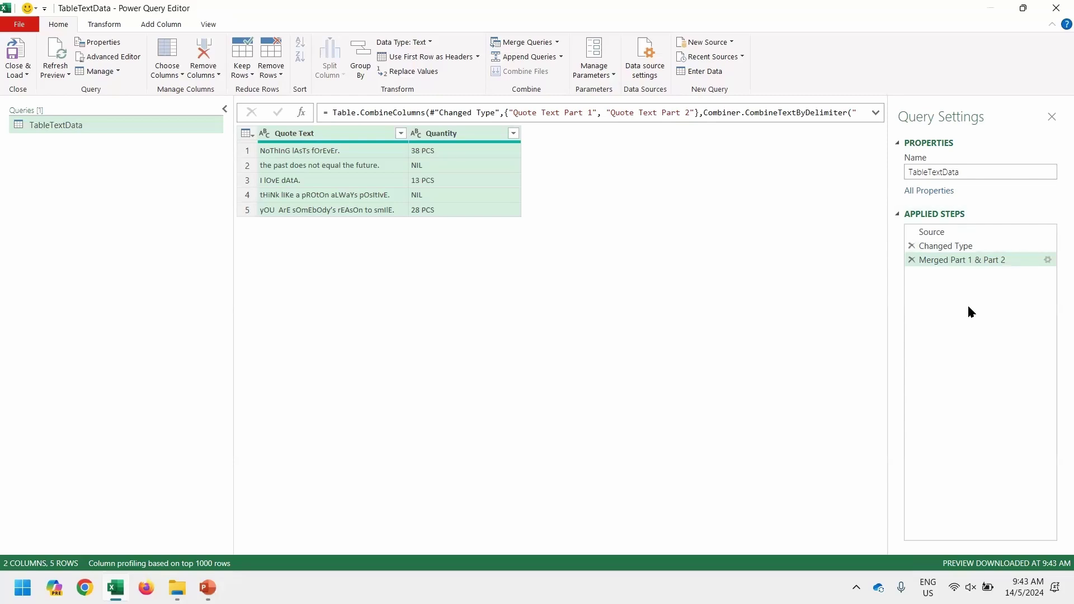
- Add the description "Merge the columns before more transformation." to the Merged Part 1 & Part 2 step and view its tooltip
{"action": "right_click", "coordinate": [975, 266]}
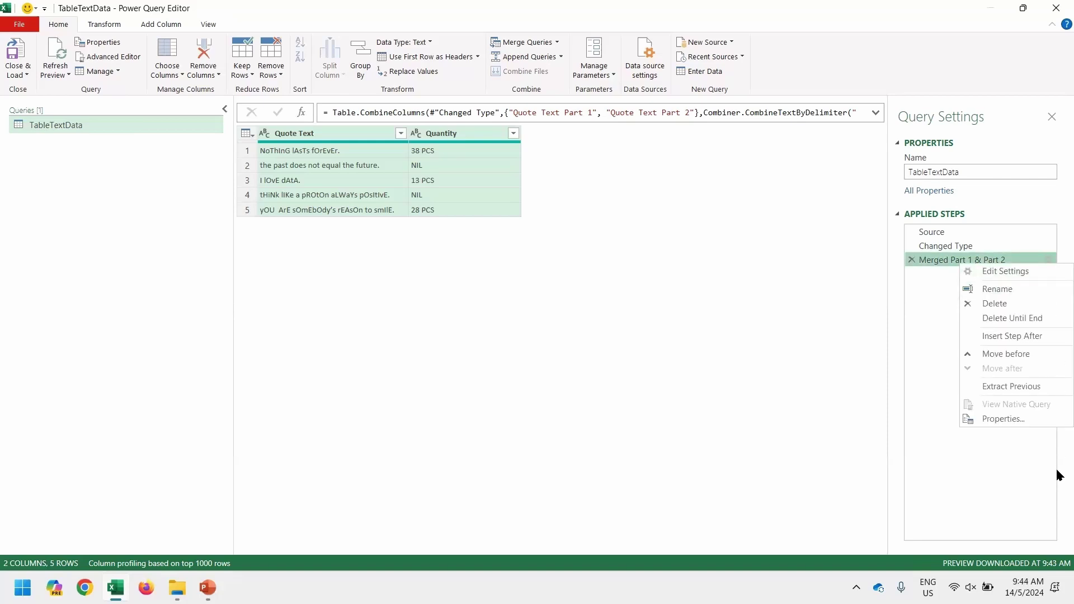
{"action": "left_click", "coordinate": [1034, 421]}
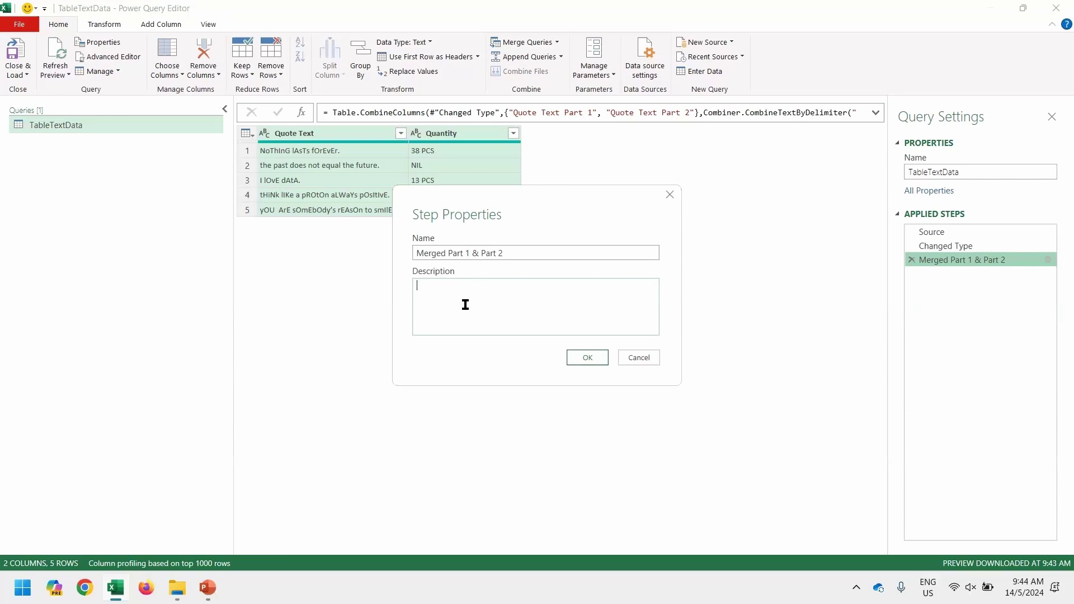
{"action": "type", "text": "Merge the columns before more transformation."}
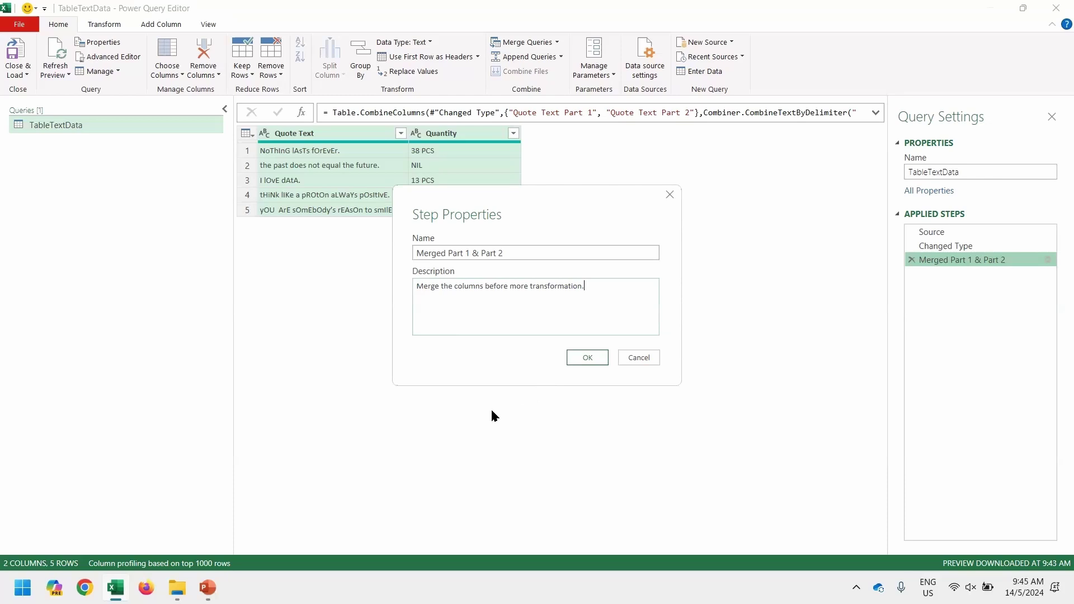
{"action": "key", "text": "Tab"}
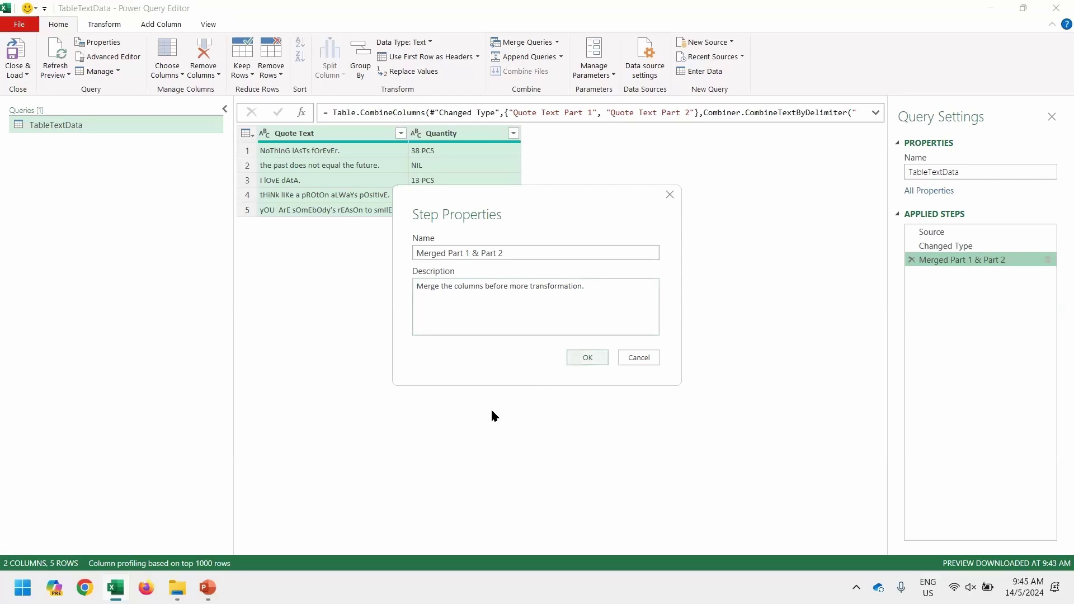
{"action": "key", "text": "shift+Tab"}
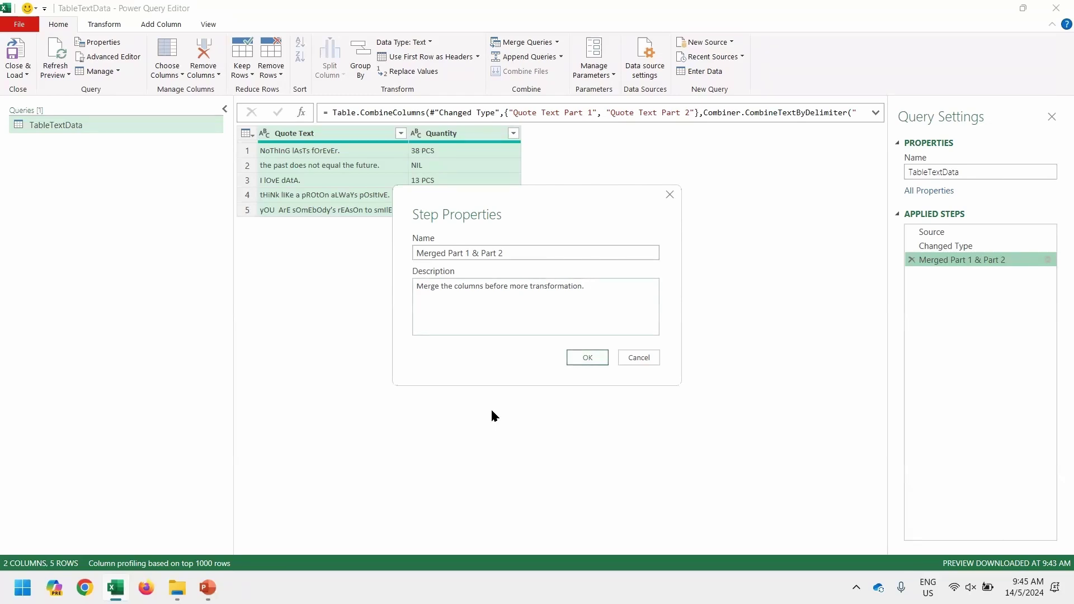
{"action": "key", "text": "Tab"}
{"action": "key", "text": "Return"}
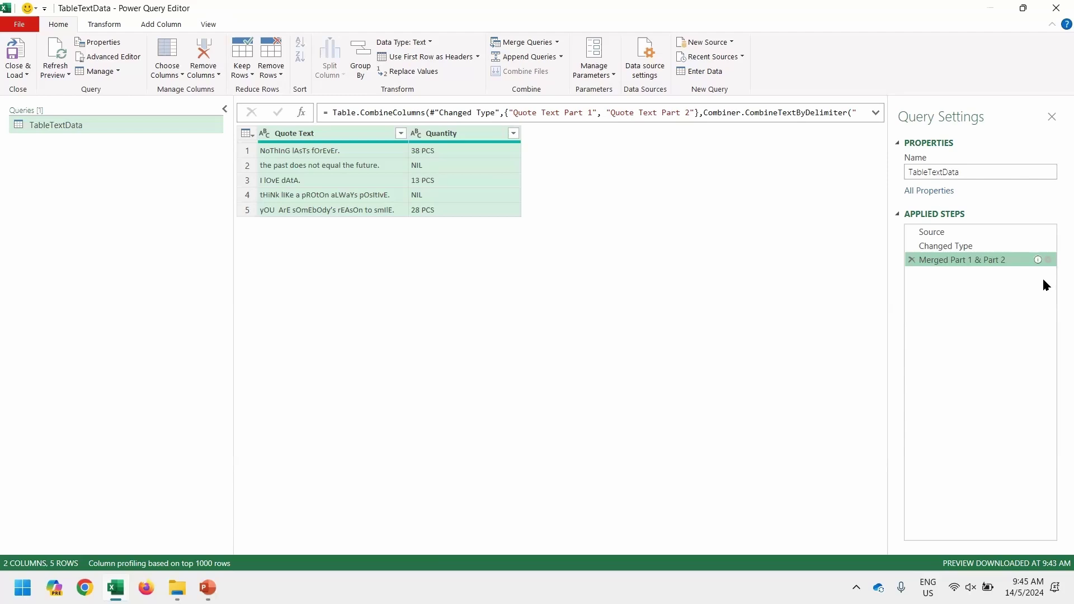
{"action": "mouse_move", "coordinate": [1038, 261]}
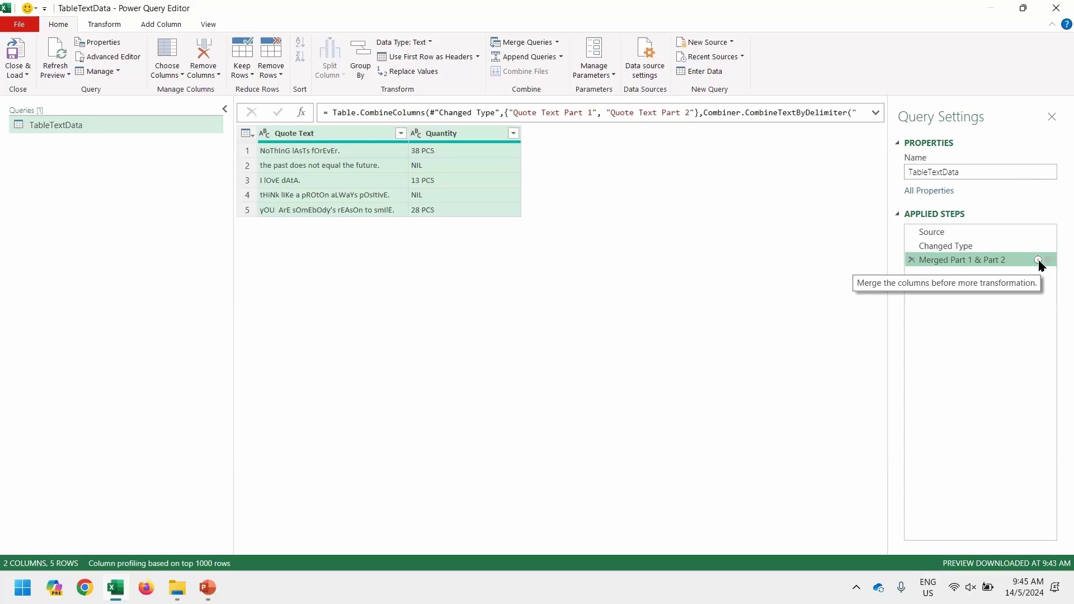
- Duplicate the merged Quote Text column
{"action": "left_click", "coordinate": [331, 163]}
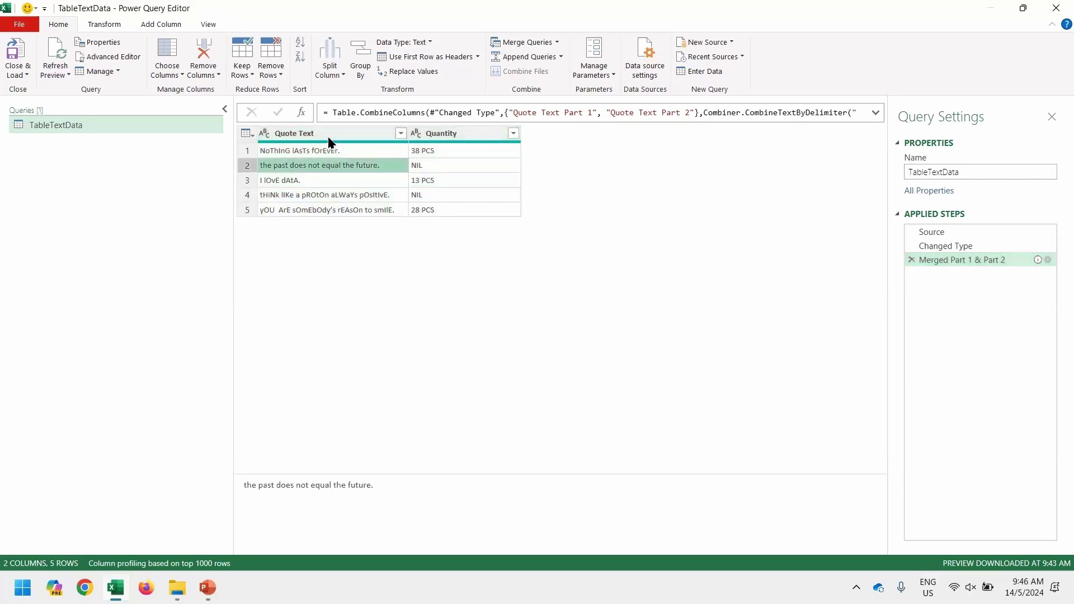
{"action": "left_click", "coordinate": [330, 141]}
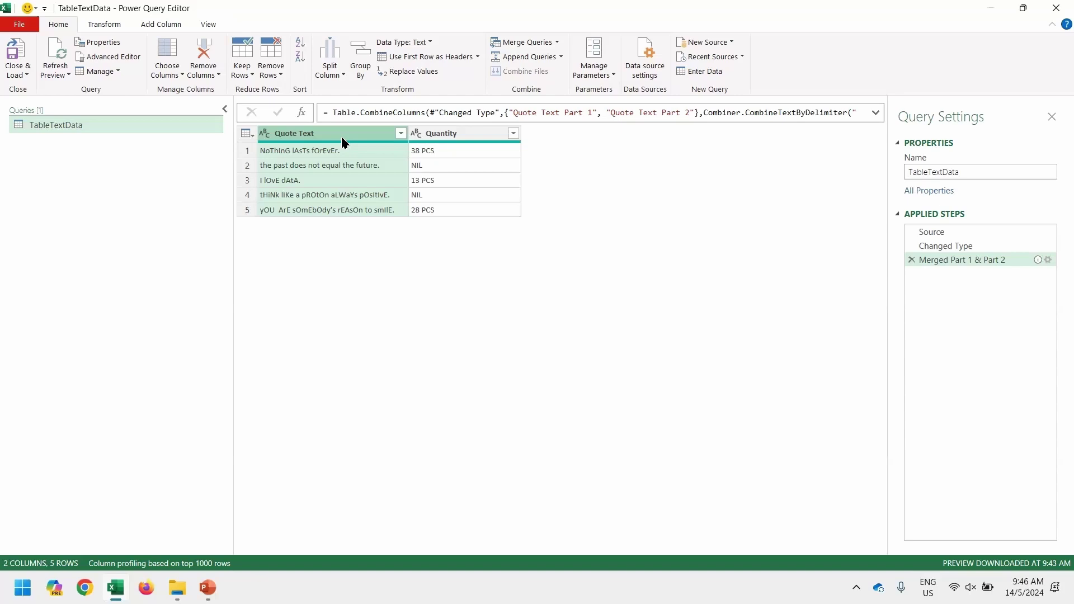
{"action": "right_click", "coordinate": [343, 142]}
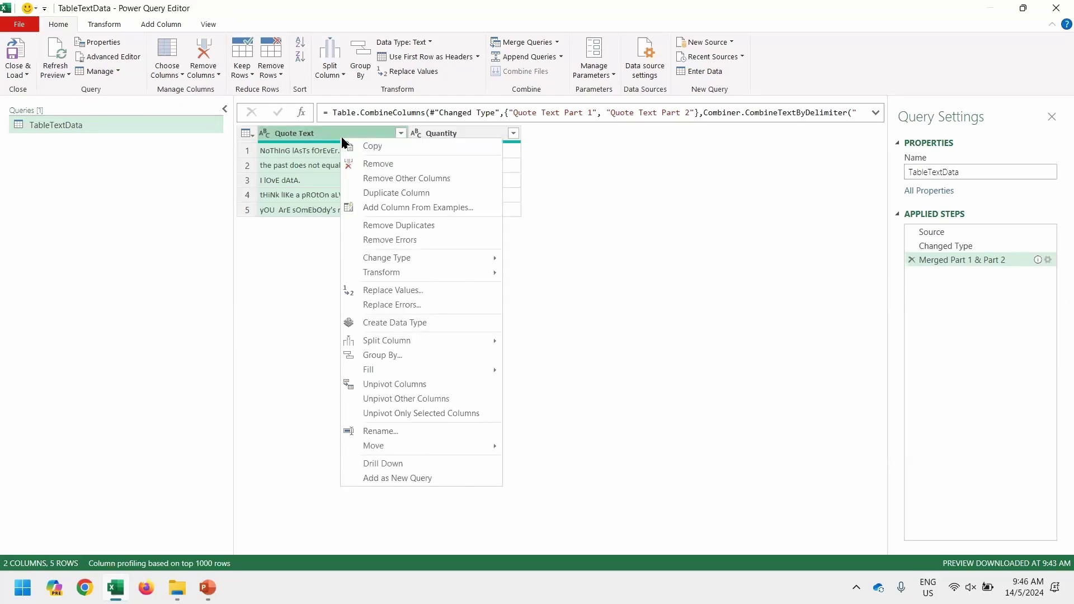
{"action": "left_click", "coordinate": [455, 196]}
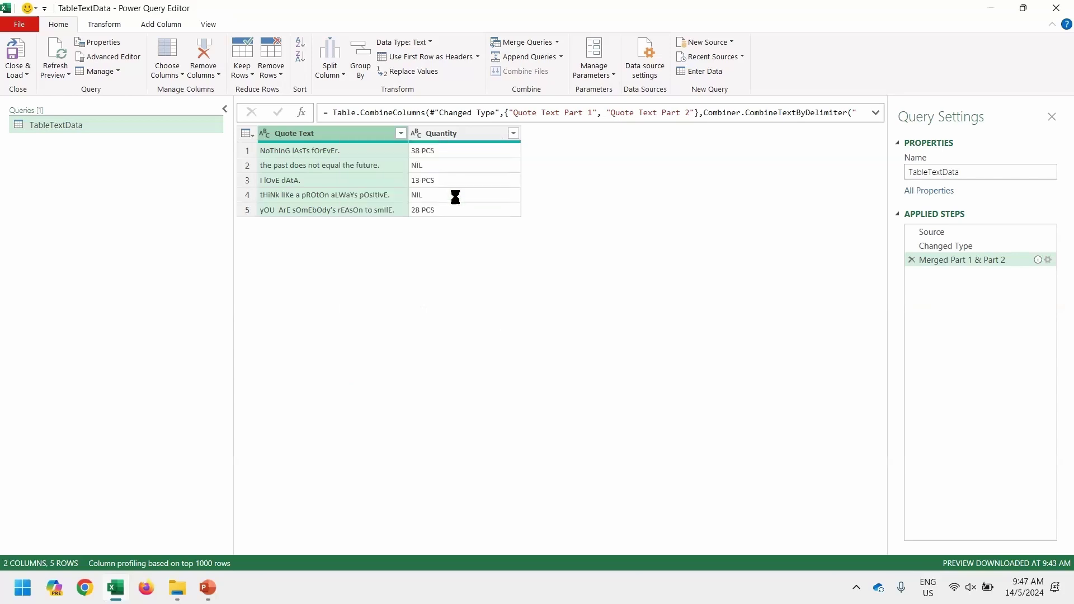
- Duplicate the Quote Text column three more times
{"action": "right_click", "coordinate": [325, 138]}
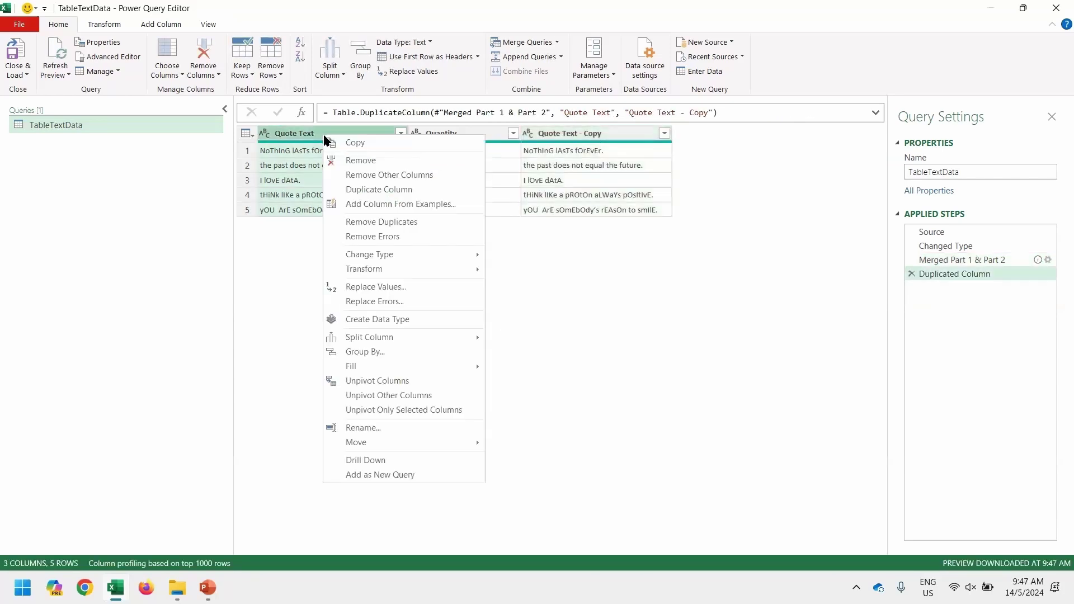
{"action": "left_click", "coordinate": [354, 189]}
{"action": "right_click", "coordinate": [334, 137]}
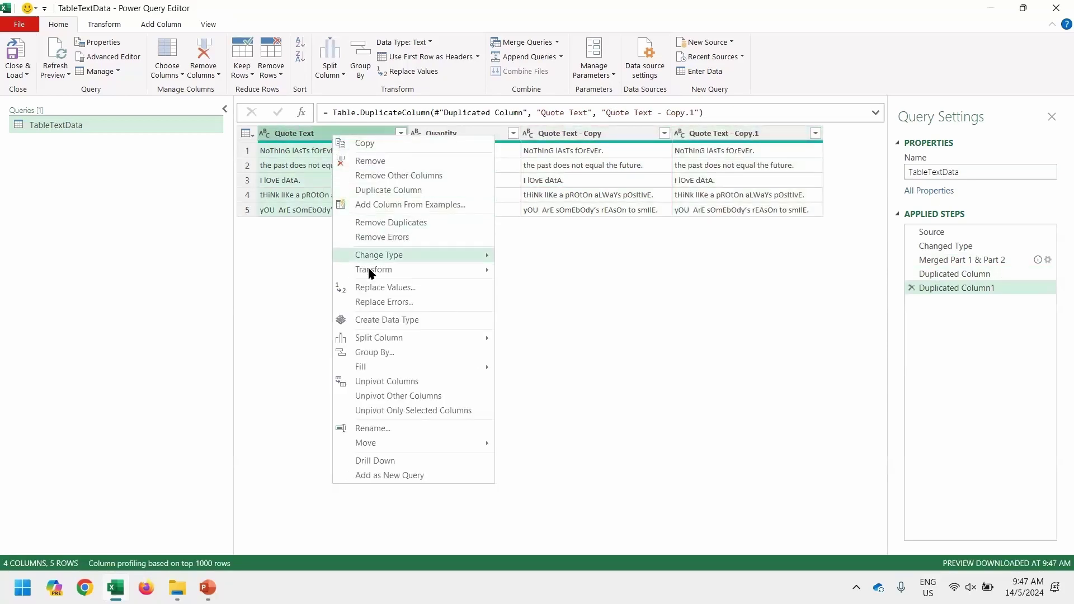
{"action": "left_click", "coordinate": [402, 191]}
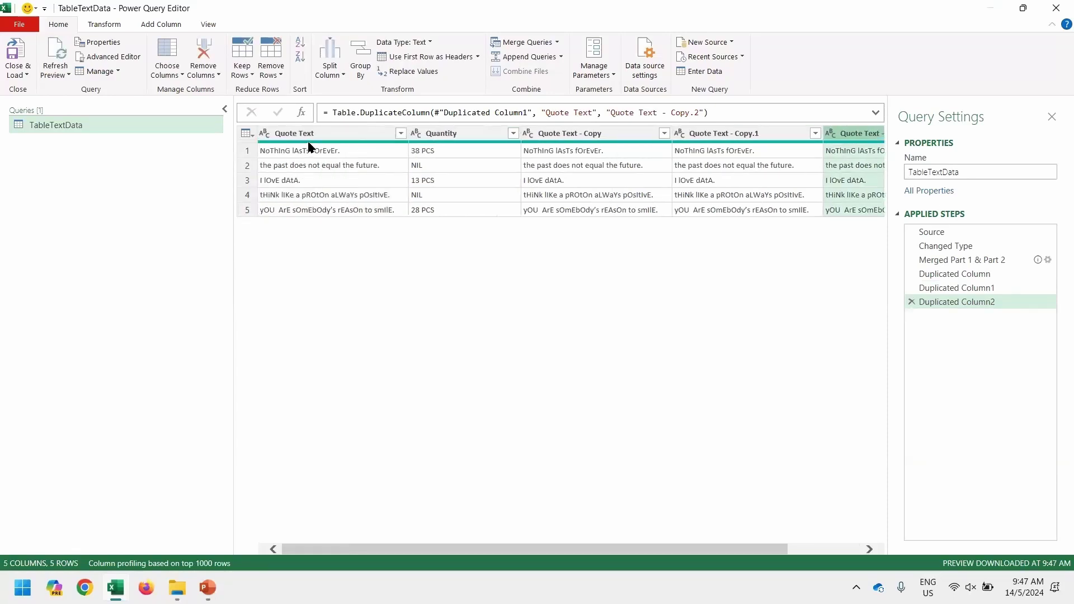
{"action": "right_click", "coordinate": [311, 137]}
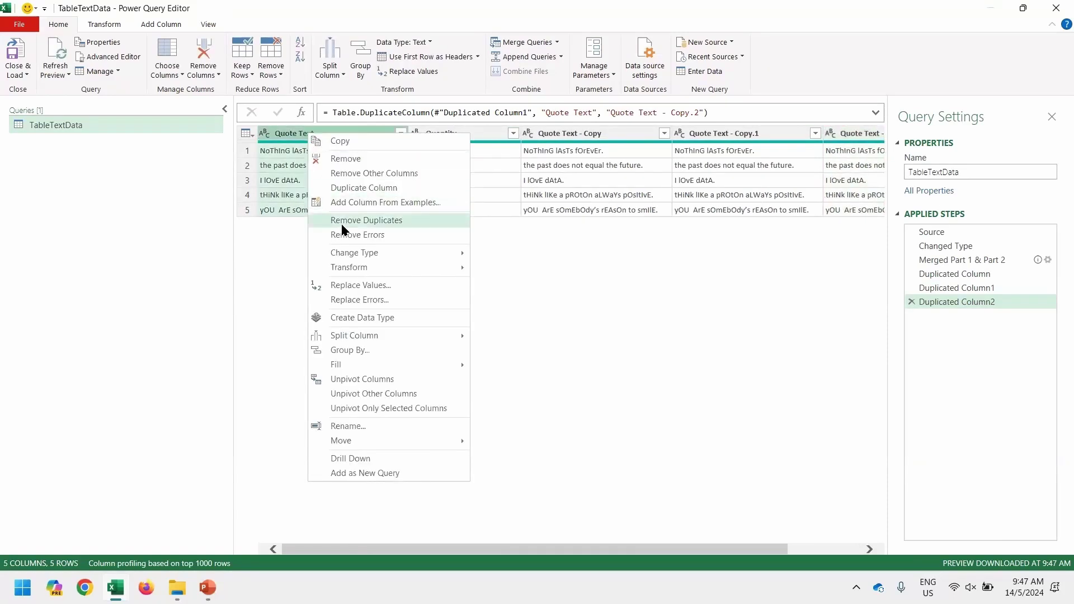
{"action": "left_click", "coordinate": [350, 186]}
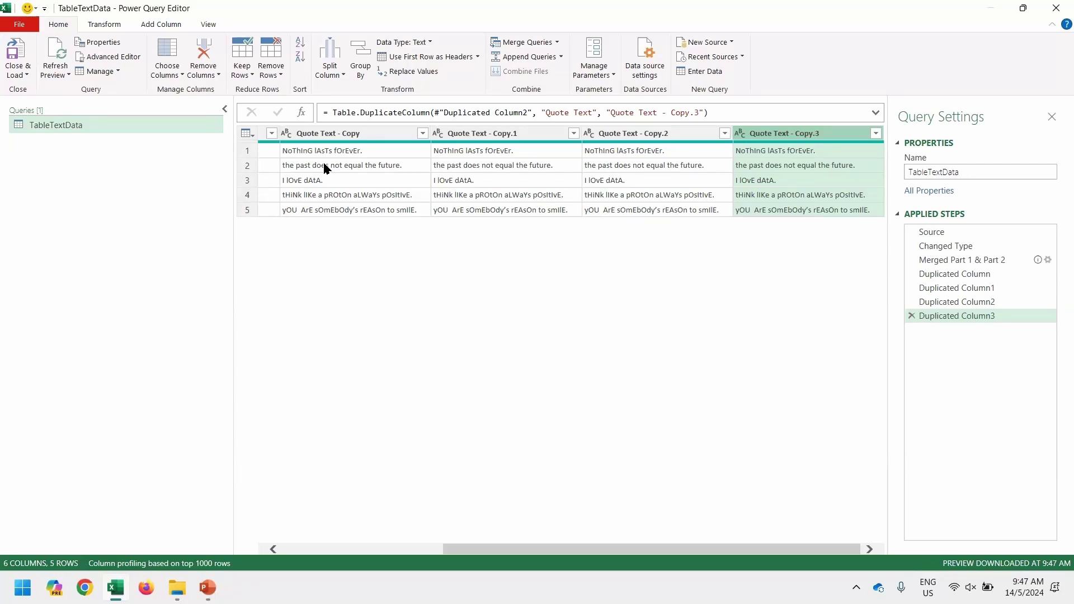
- Rename the Quote Text - Copy column as UPPERCASE and the Quote Text - Copy.1 column as lowercase
{"action": "left_click", "coordinate": [355, 134]}
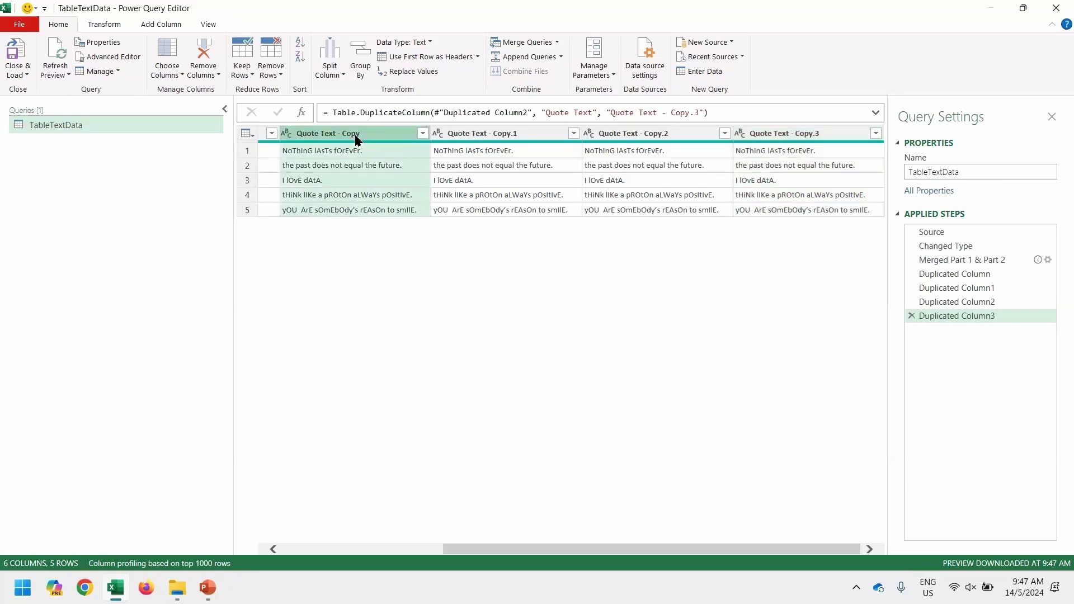
{"action": "double_click", "coordinate": [356, 135]}
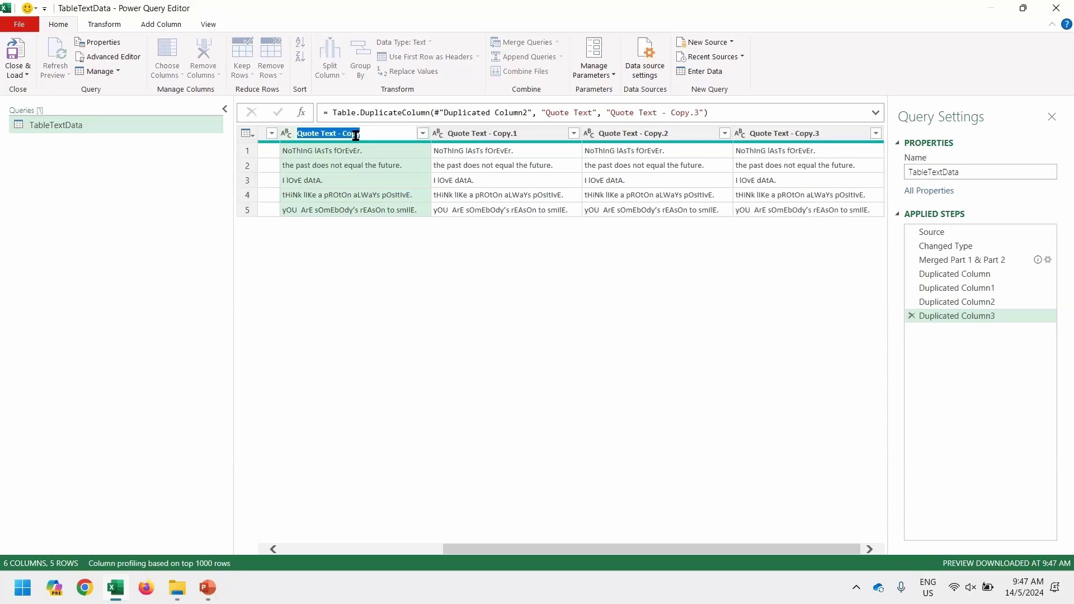
{"action": "type", "text": "UPPERCASE"}
{"action": "key", "text": "Return"}
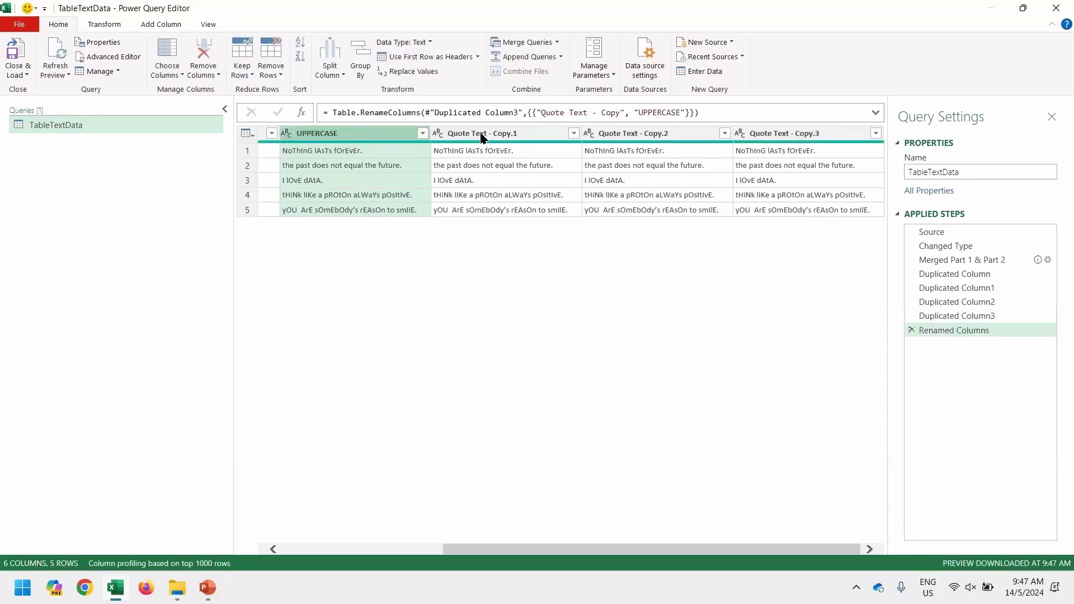
{"action": "double_click", "coordinate": [481, 135]}
{"action": "type", "text": "lowercase"}
{"action": "key", "text": "Return"}
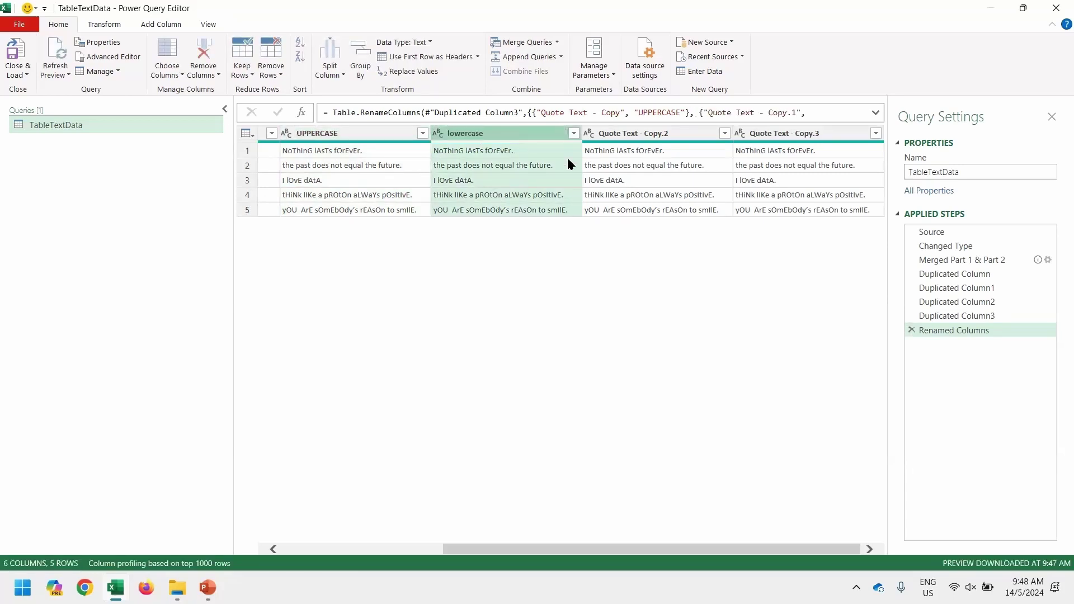
- Rename the Quote Text - Copy.2 column as Capitalize Each Word and the Quote Text - Copy.3 column as Length
{"action": "double_click", "coordinate": [647, 134]}
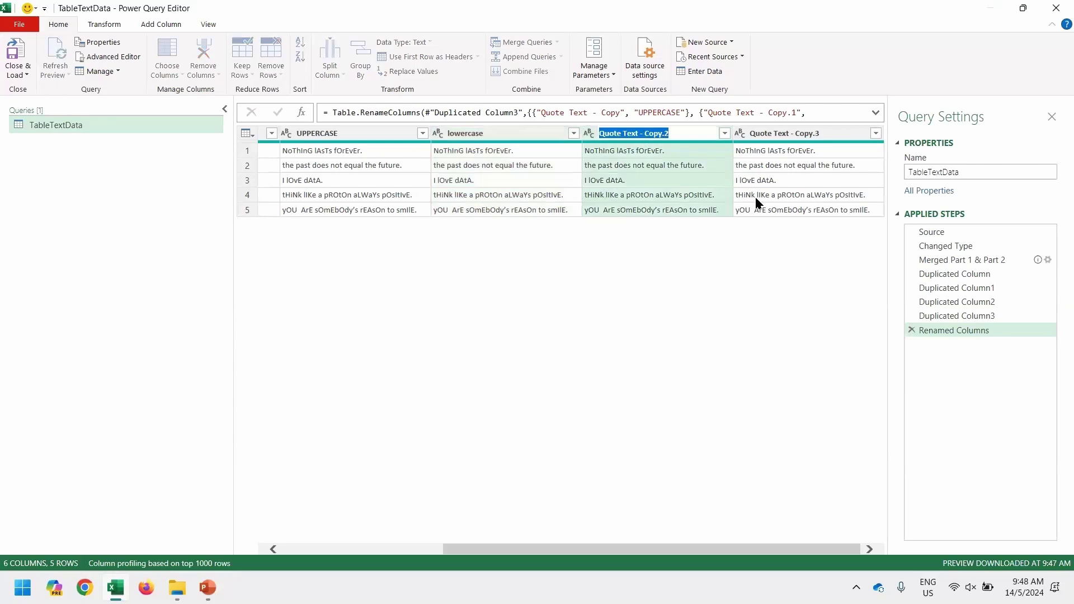
{"action": "type", "text": "Capitalize Each Word"}
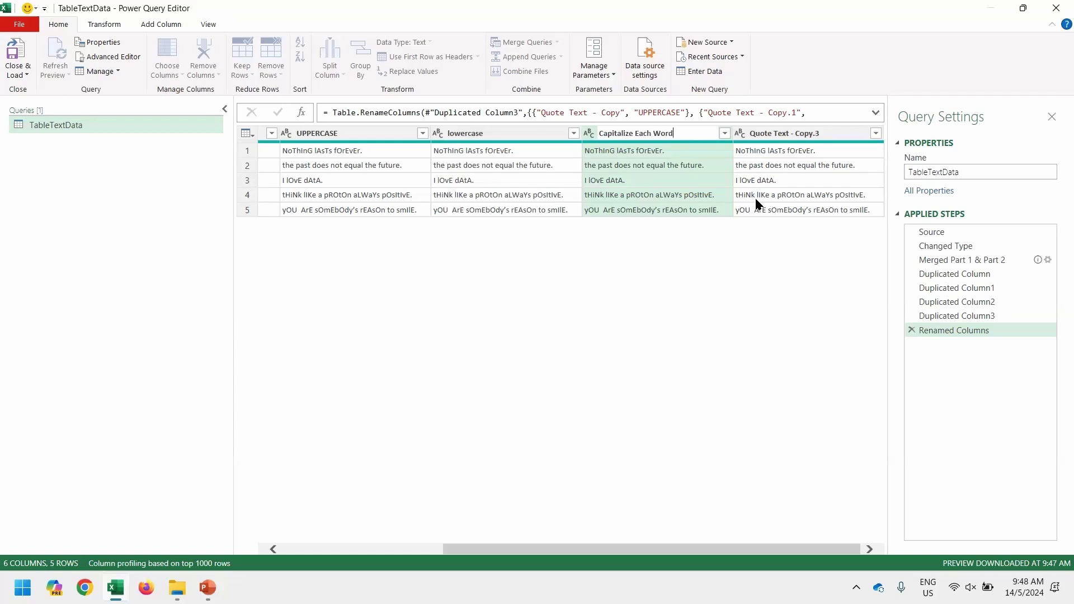
{"action": "key", "text": "Return"}
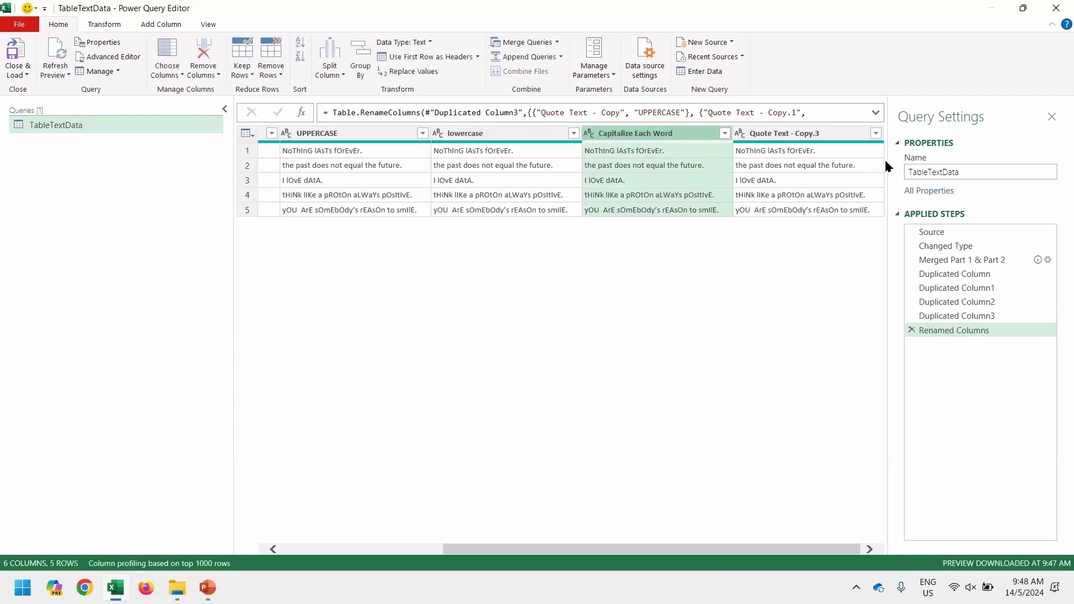
{"action": "double_click", "coordinate": [818, 134]}
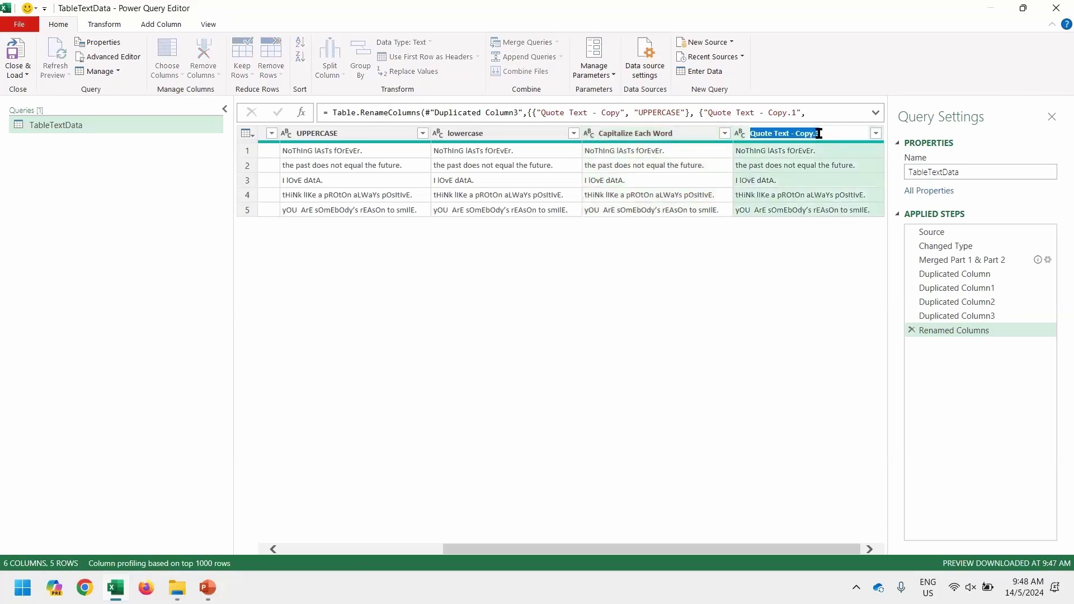
{"action": "type", "text": "Length"}
{"action": "key", "text": "Return"}
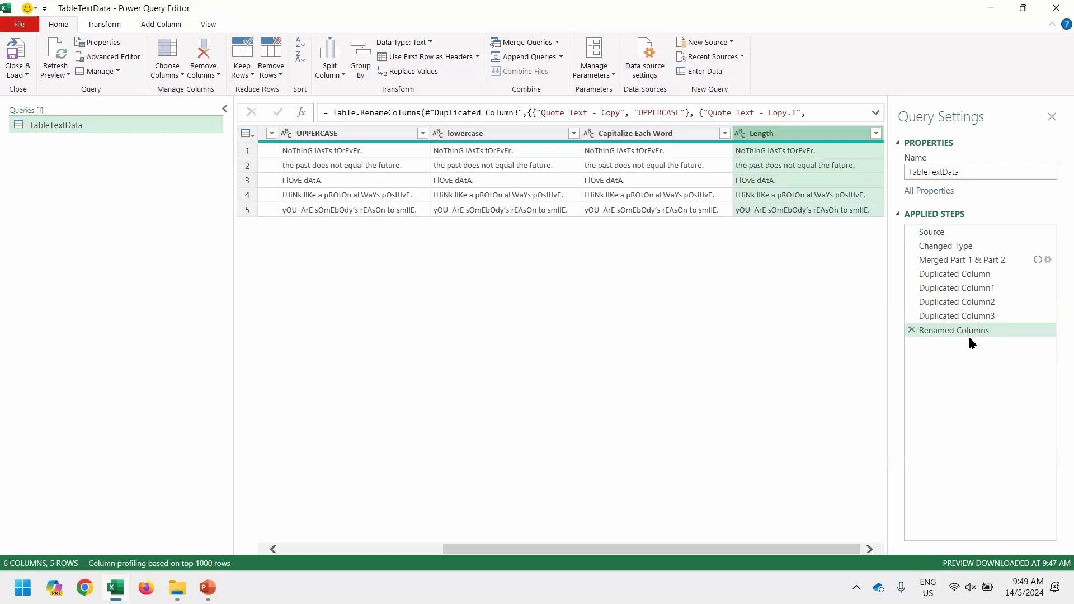
- Transform the UPPERCASE column's text to uppercase and the lowercase column's text to lowercase
{"action": "left_click", "coordinate": [327, 138]}
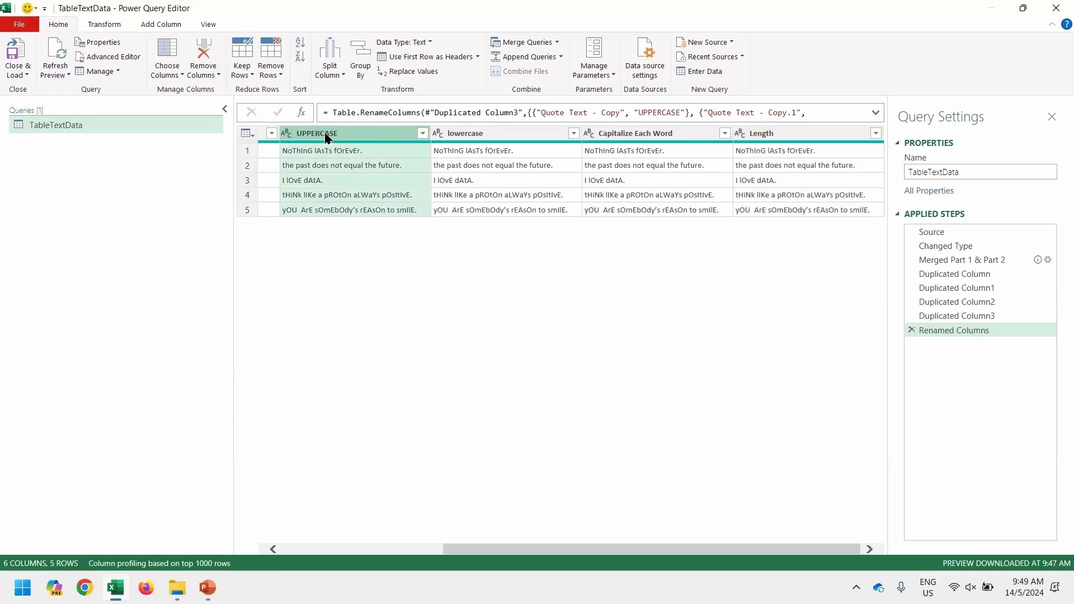
{"action": "right_click", "coordinate": [326, 137]}
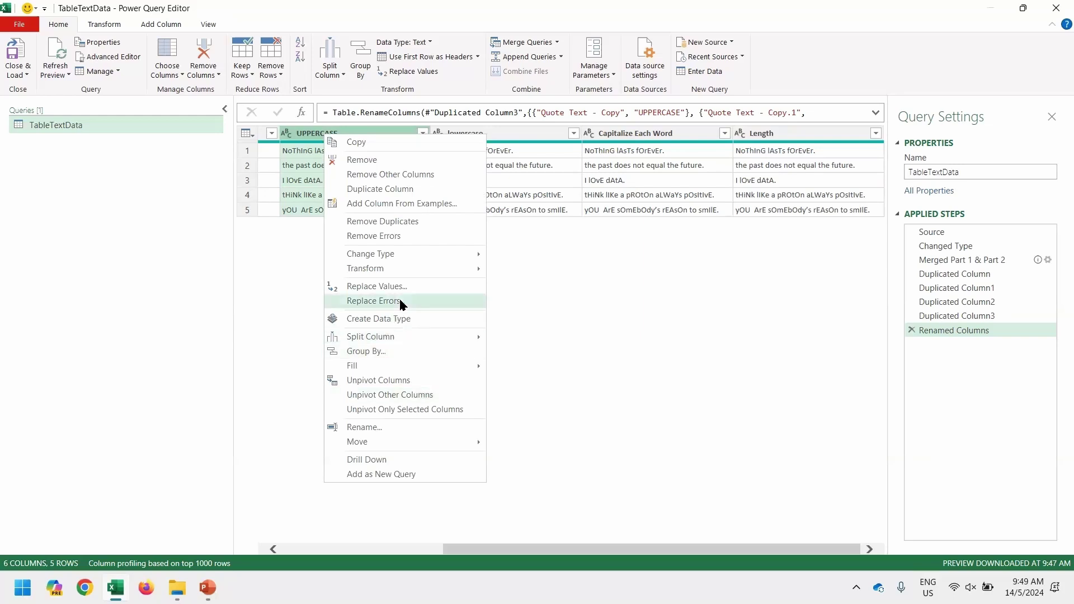
{"action": "mouse_move", "coordinate": [418, 272]}
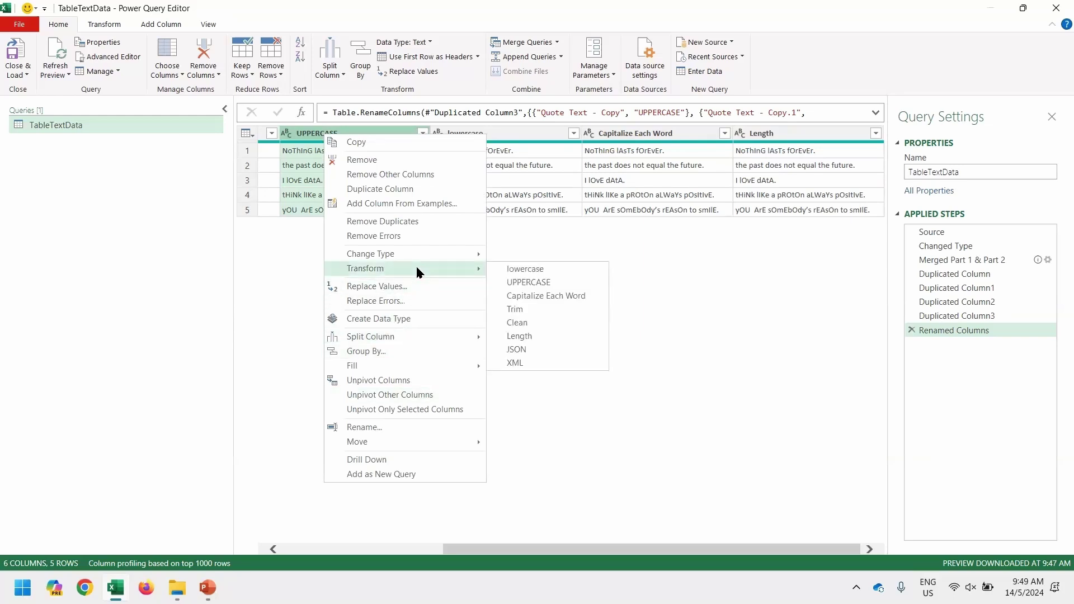
{"action": "left_click", "coordinate": [582, 283]}
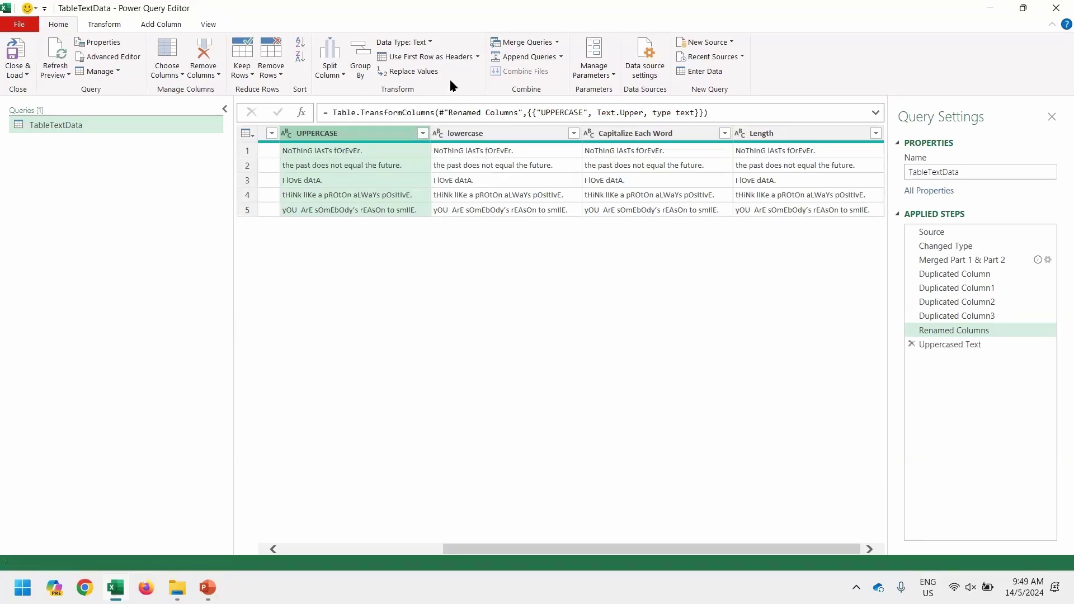
{"action": "left_click", "coordinate": [516, 136]}
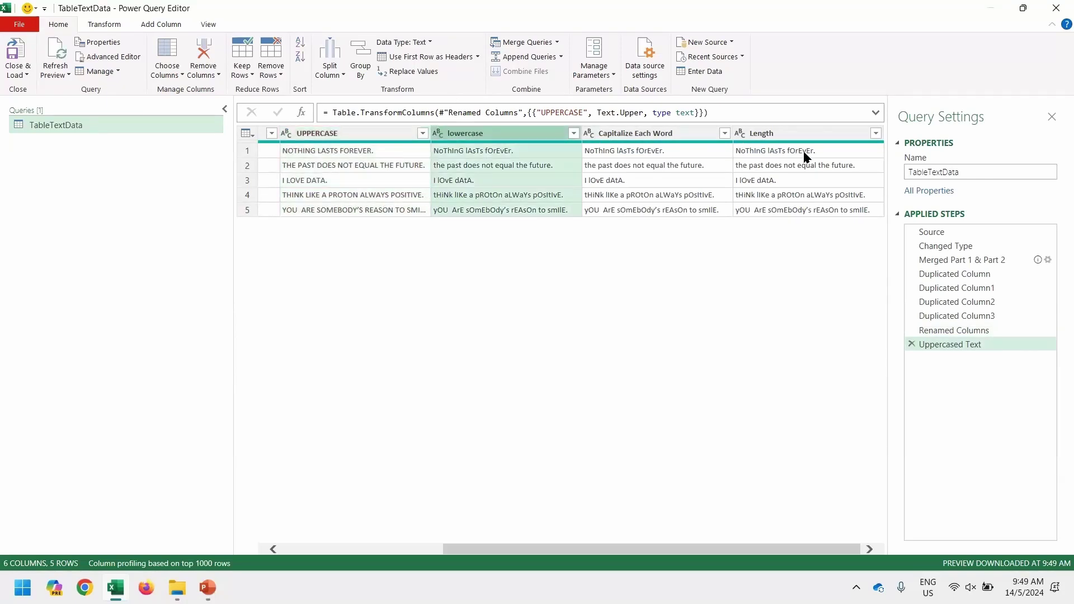
{"action": "right_click", "coordinate": [537, 134]}
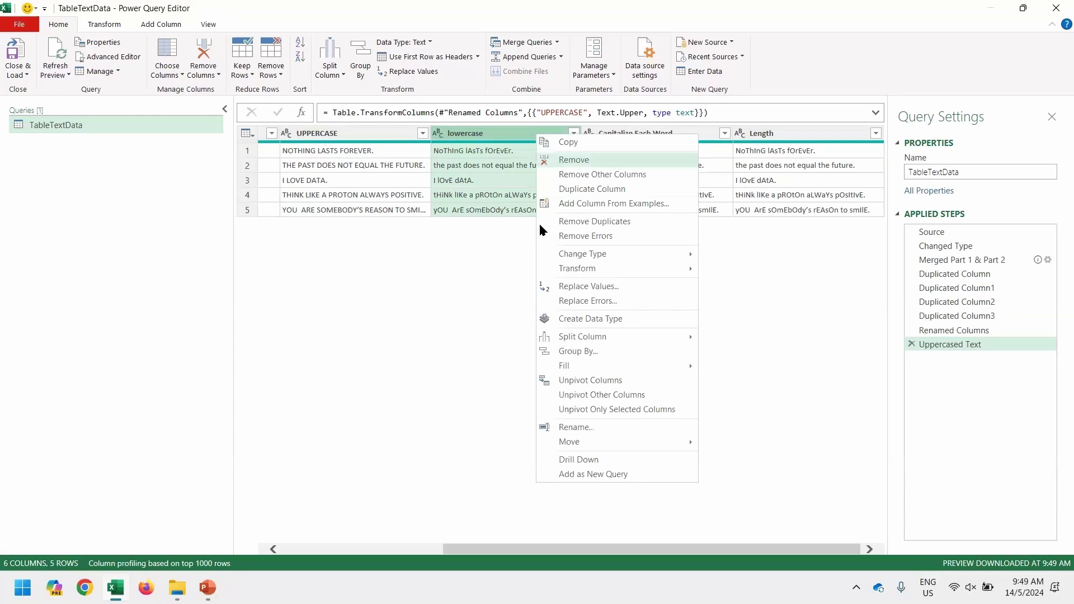
{"action": "mouse_move", "coordinate": [700, 271]}
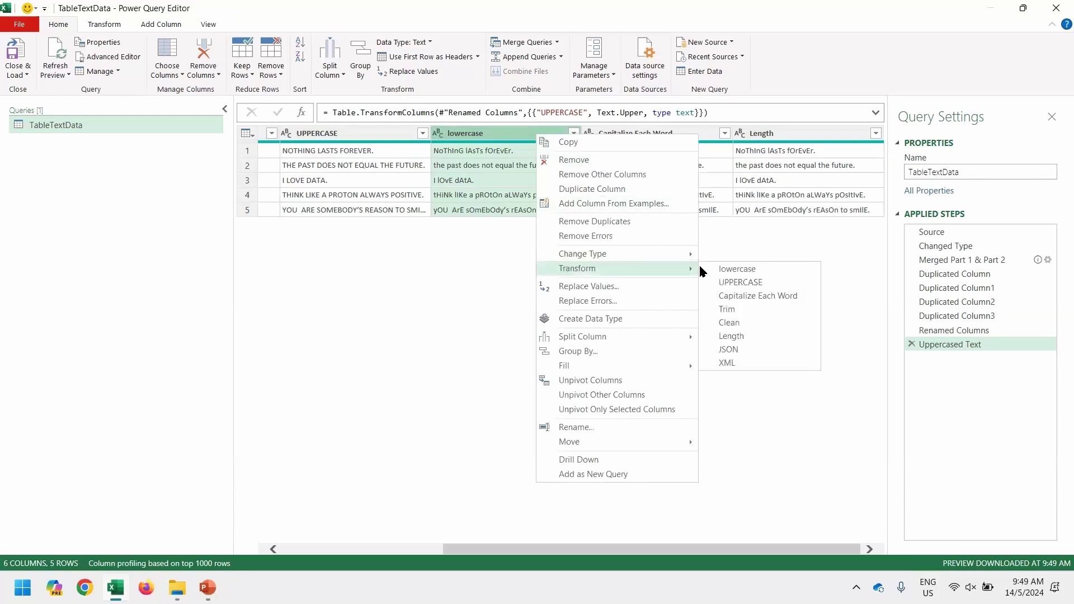
{"action": "left_click", "coordinate": [778, 270]}
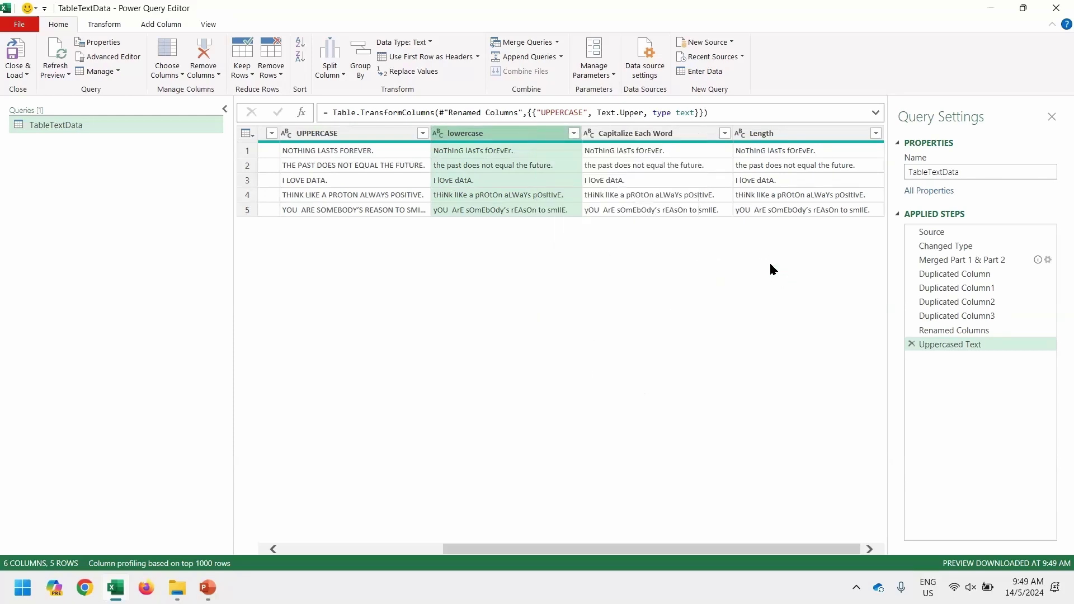
- Capitalize each word in the Capitalize Each Word column and convert the Length column to text lengths
{"action": "right_click", "coordinate": [673, 140]}
{"action": "mouse_move", "coordinate": [727, 269]}
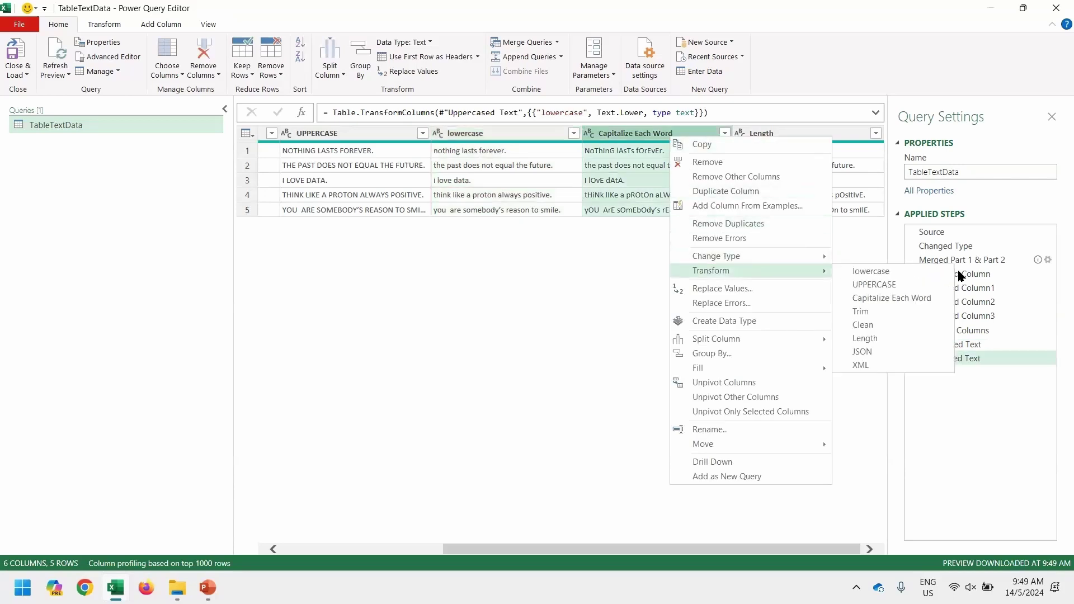
{"action": "left_click", "coordinate": [917, 299]}
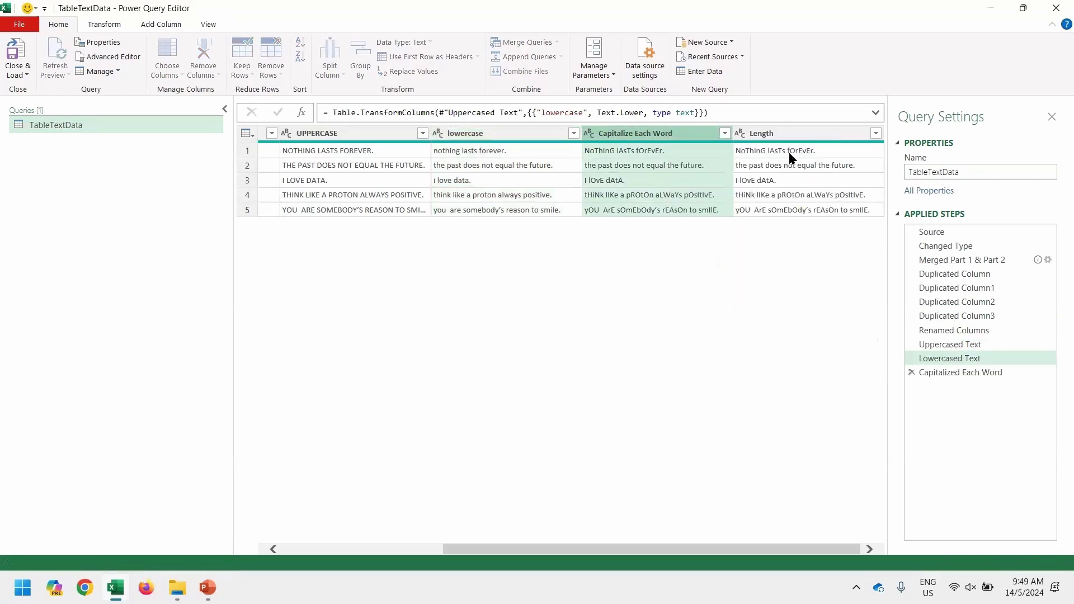
{"action": "right_click", "coordinate": [793, 138]}
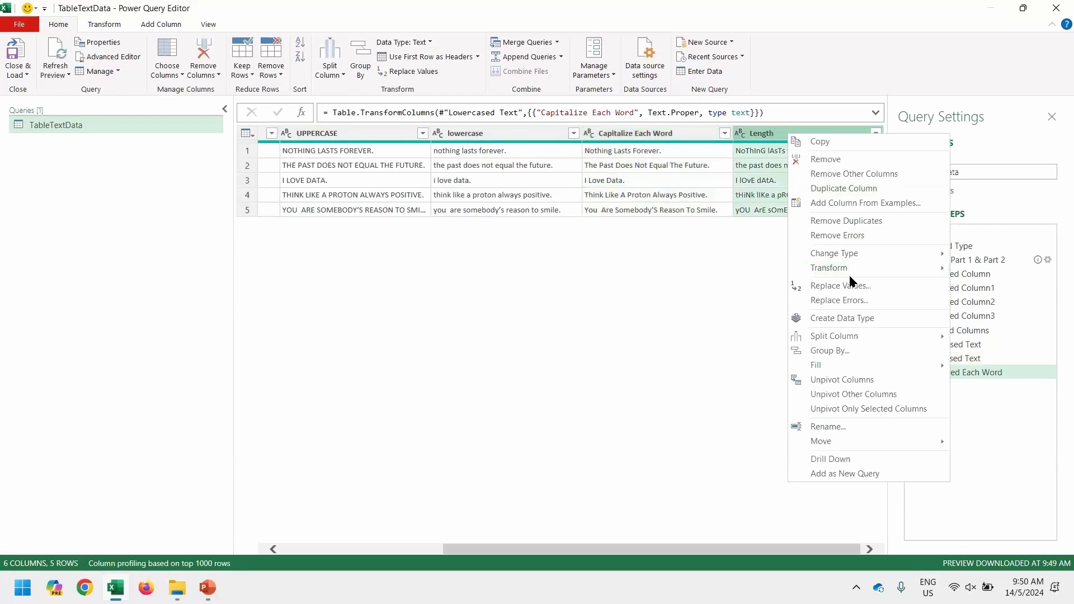
{"action": "mouse_move", "coordinate": [858, 273]}
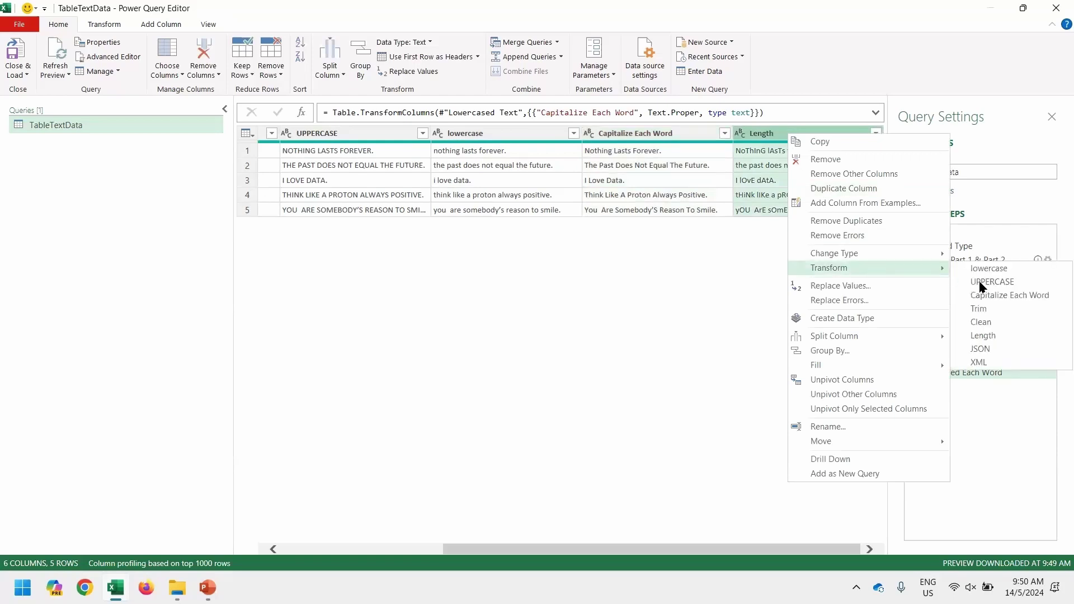
{"action": "left_click", "coordinate": [1014, 334]}
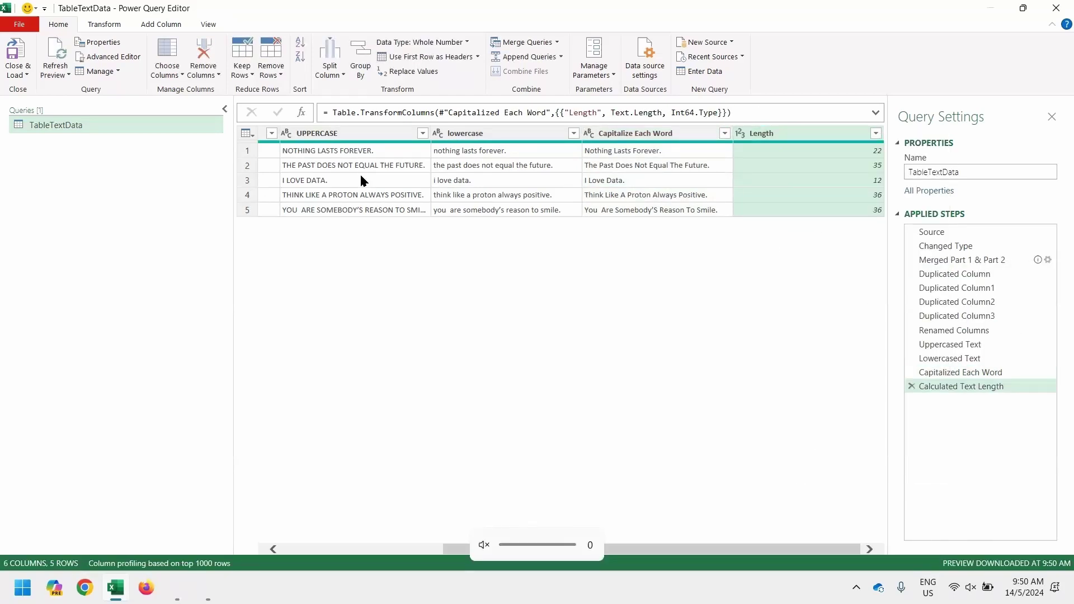
- Close the query editor and load the transformed TableTextData query into the workbook
{"action": "scroll", "coordinate": [361, 176], "scroll_direction": "left", "scroll_amount": 5}
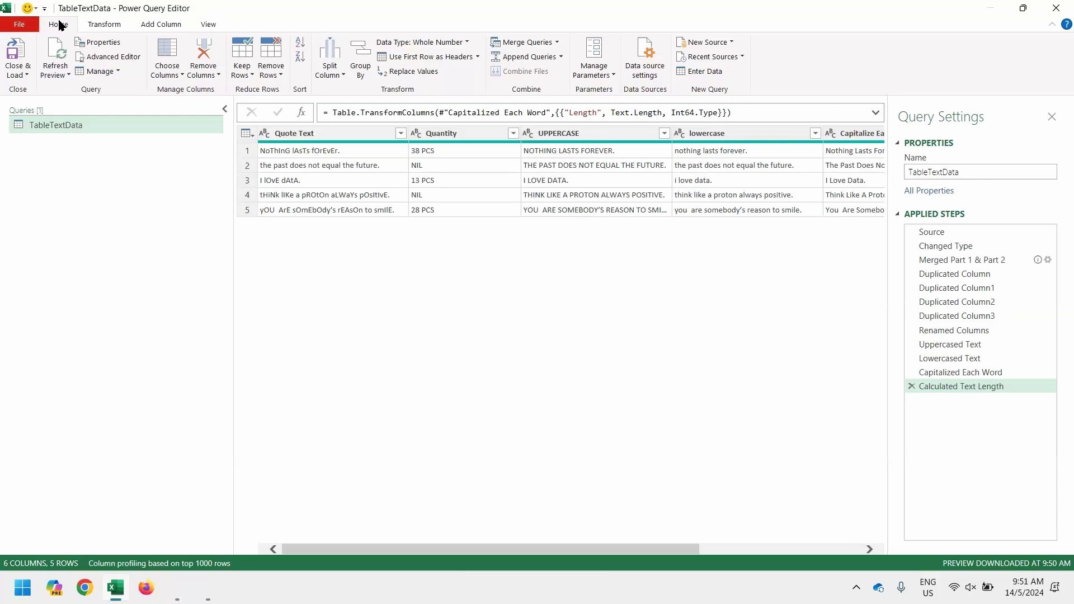
{"action": "left_click", "coordinate": [23, 52]}
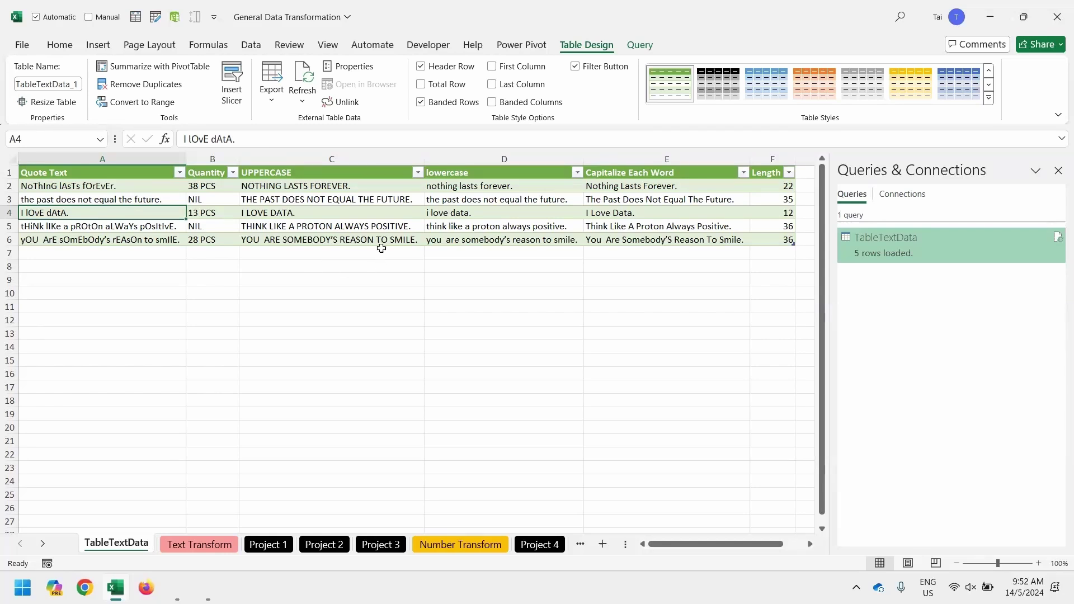
- Reopen the TableTextData query for editing from a cell in the loaded table, view its applied steps, and close the editor
{"action": "left_click", "coordinate": [355, 213]}
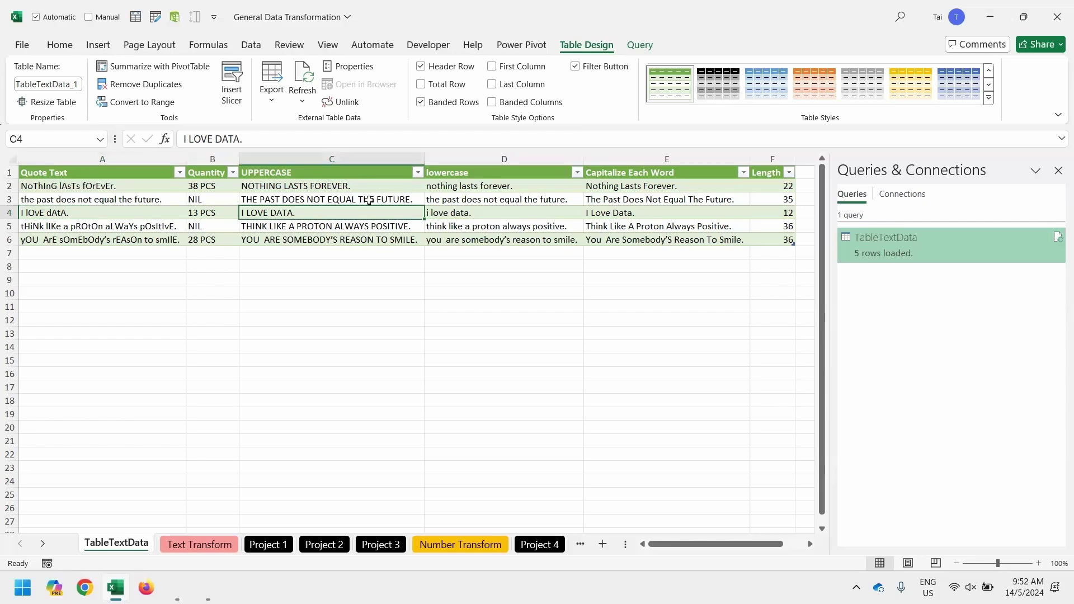
{"action": "left_click", "coordinate": [641, 45]}
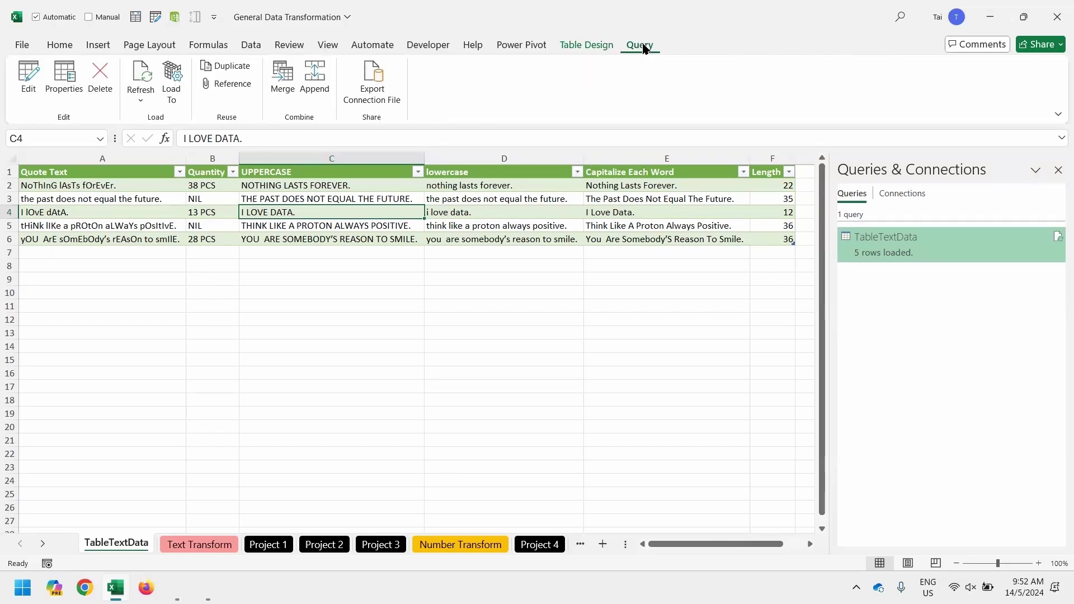
{"action": "left_click", "coordinate": [29, 99]}
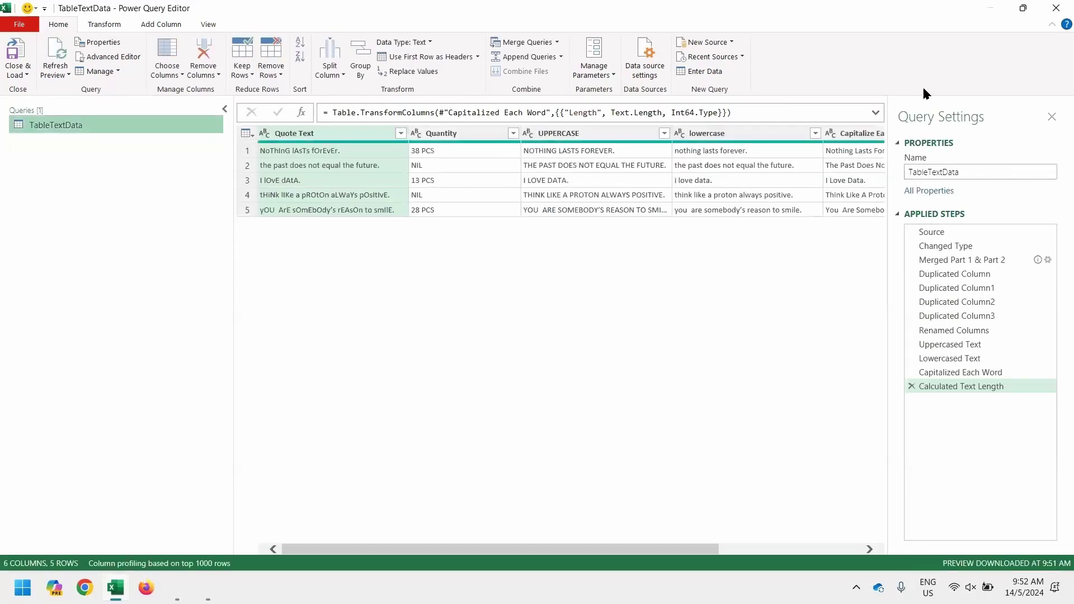
{"action": "left_click", "coordinate": [1054, 14]}
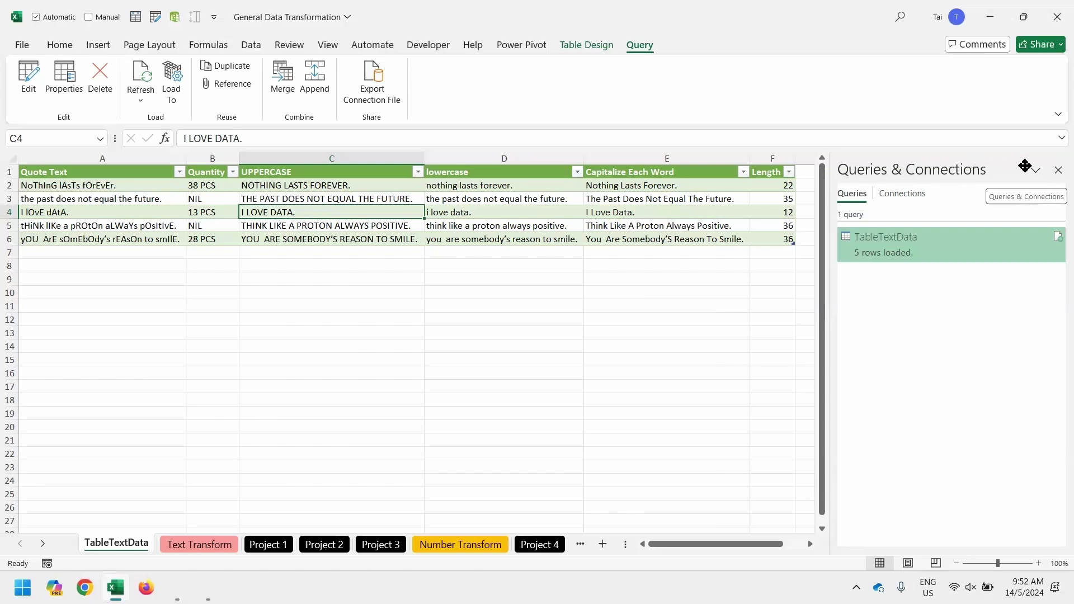
- Close and redisplay the workbook's list of queries, open the TableTextData query from it for editing, and close the editor
{"action": "left_click", "coordinate": [1059, 170]}
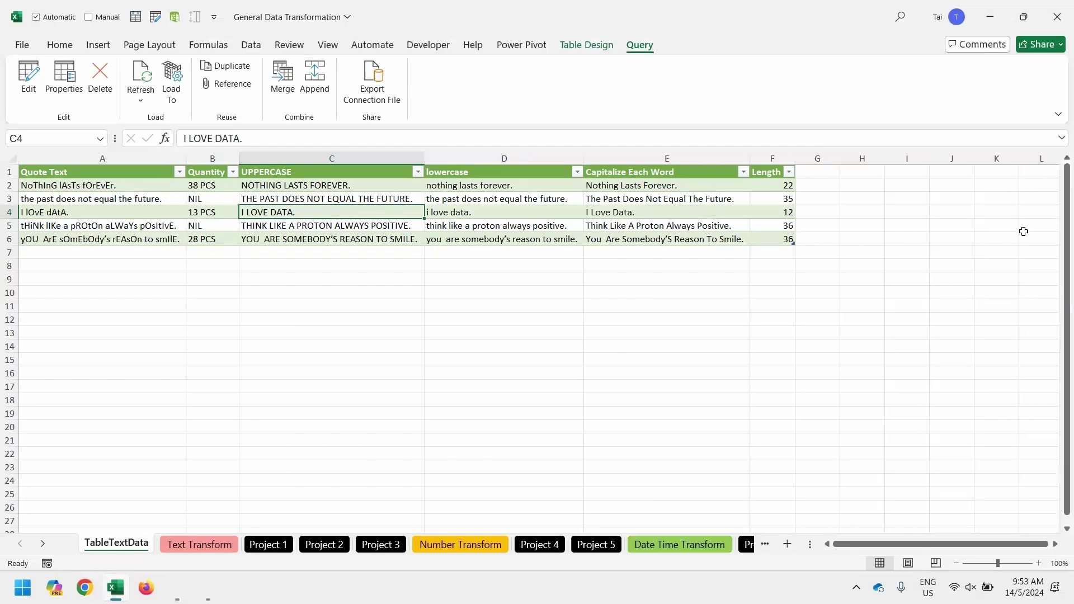
{"action": "scroll", "coordinate": [347, 58], "scroll_direction": "up", "scroll_amount": 8}
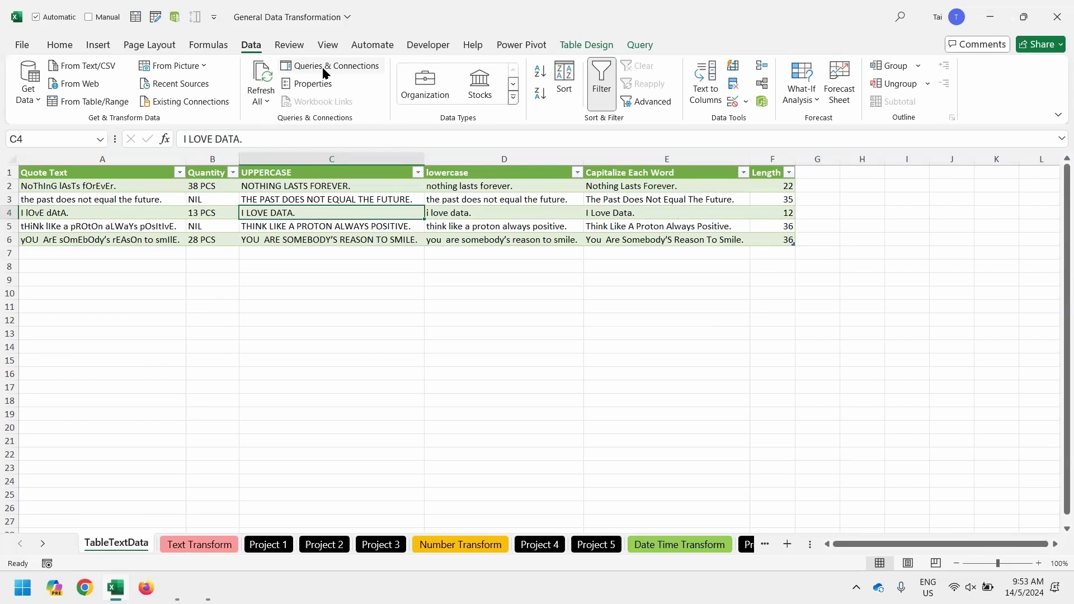
{"action": "left_click", "coordinate": [323, 67]}
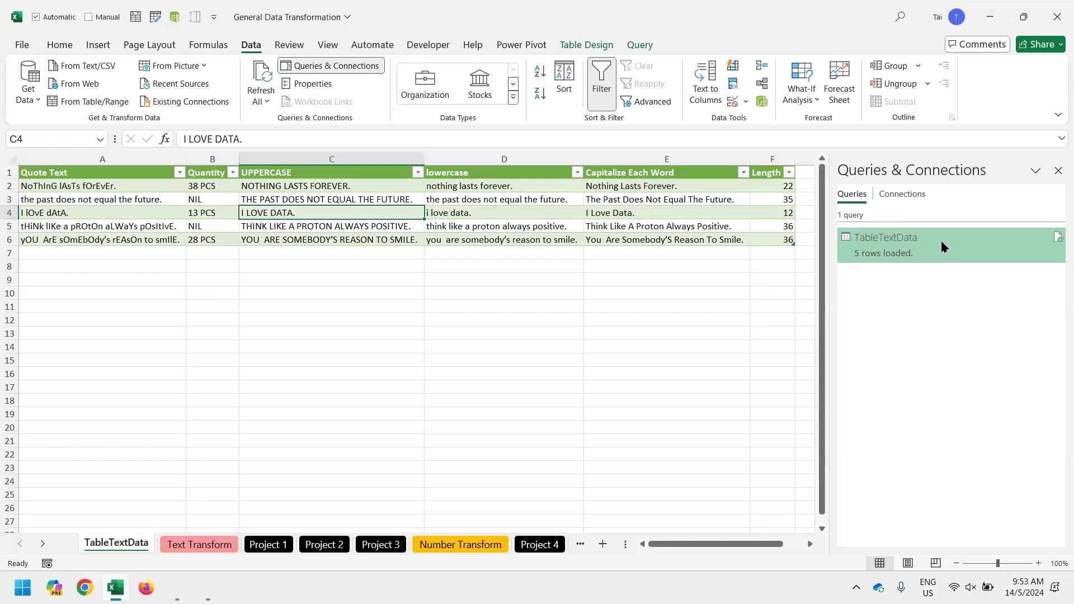
{"action": "mouse_move", "coordinate": [942, 242]}
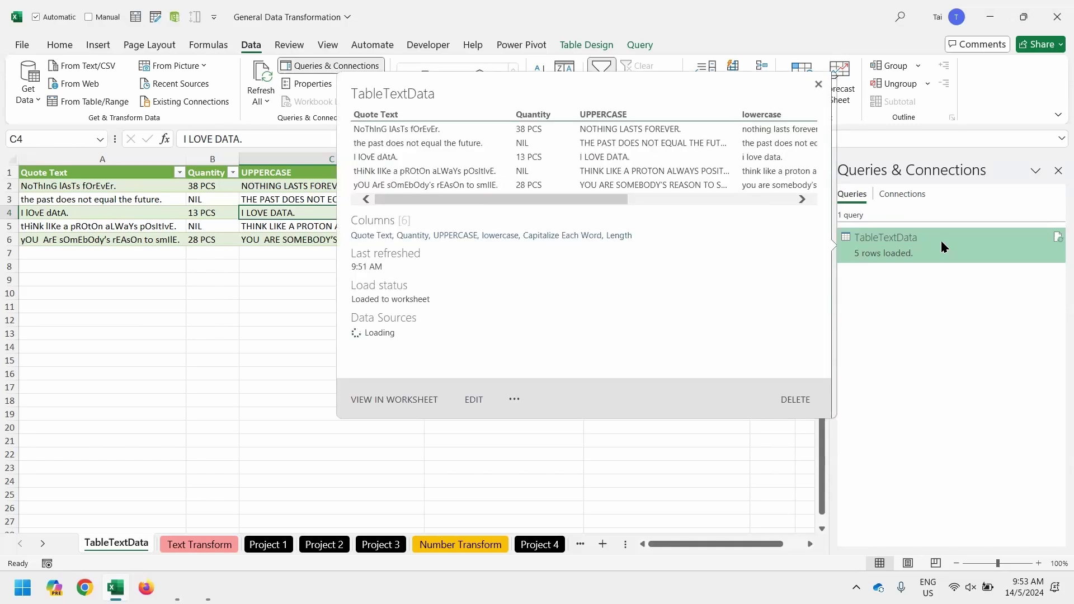
{"action": "double_click", "coordinate": [940, 240]}
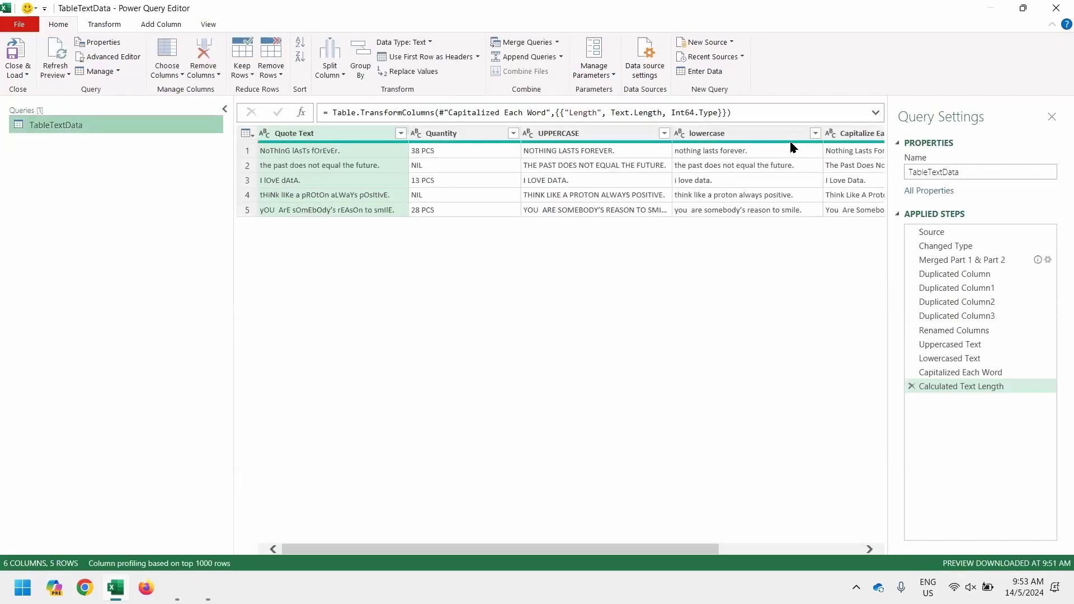
{"action": "left_click", "coordinate": [1056, 11]}
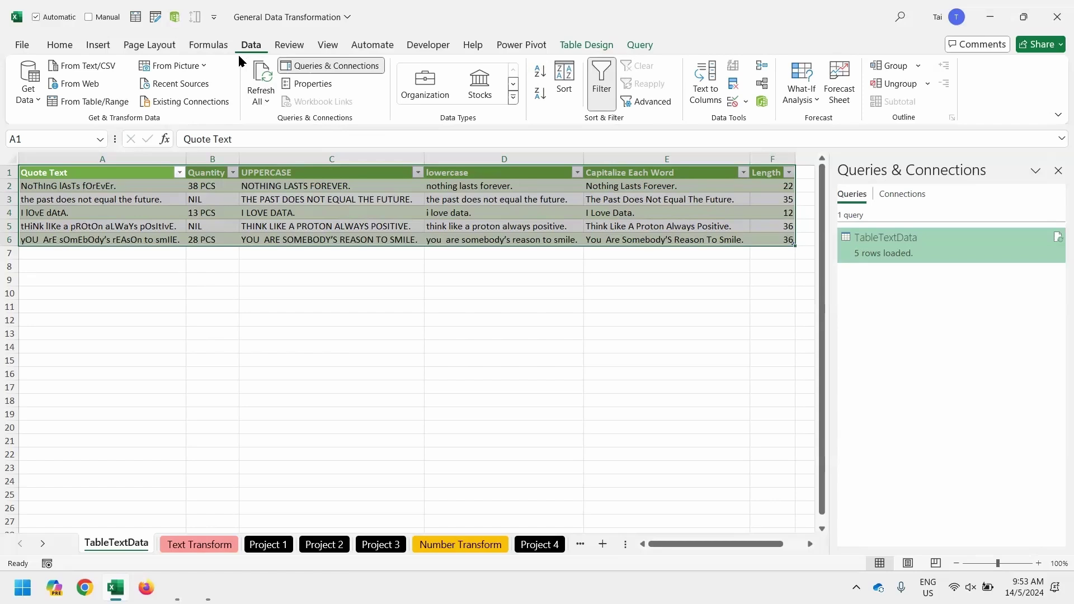
- Launch the Power Query Editor through the Get Data options to view the TableTextData query, and close the editor
{"action": "left_click", "coordinate": [25, 104]}
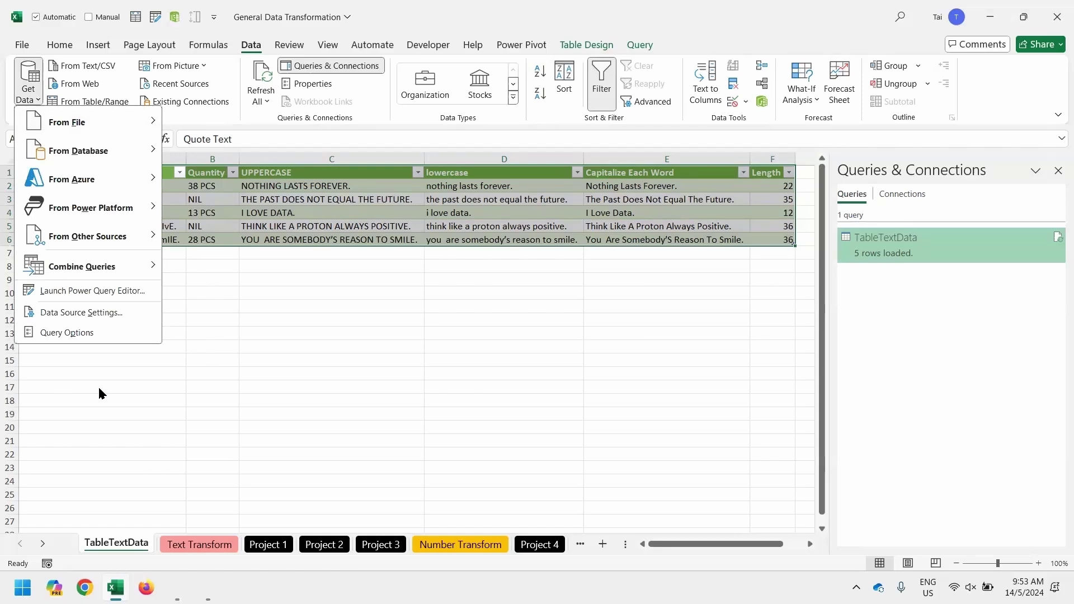
{"action": "left_click", "coordinate": [155, 292]}
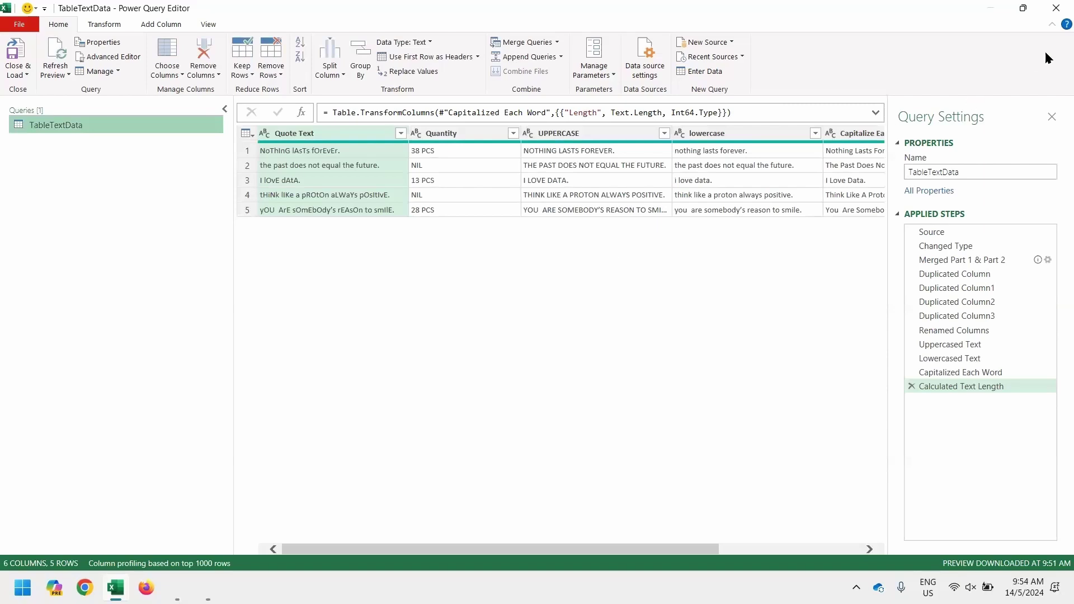
{"action": "left_click", "coordinate": [1057, 12]}
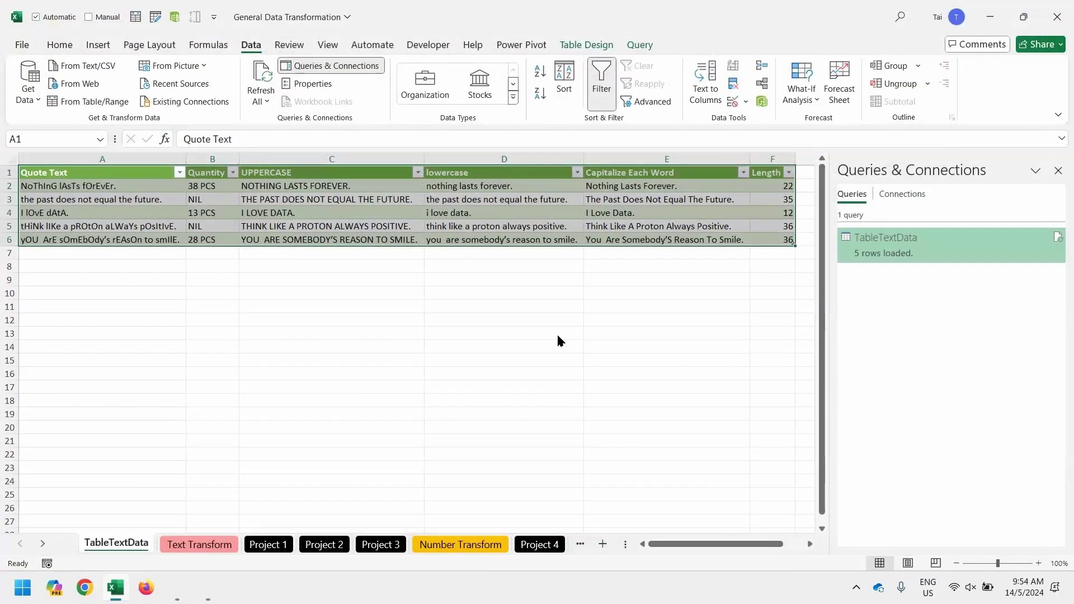
- From an empty cell, check the Quick Access Toolbar option for the Launch Power Query Editor command and dismiss it
{"action": "left_click", "coordinate": [435, 314]}
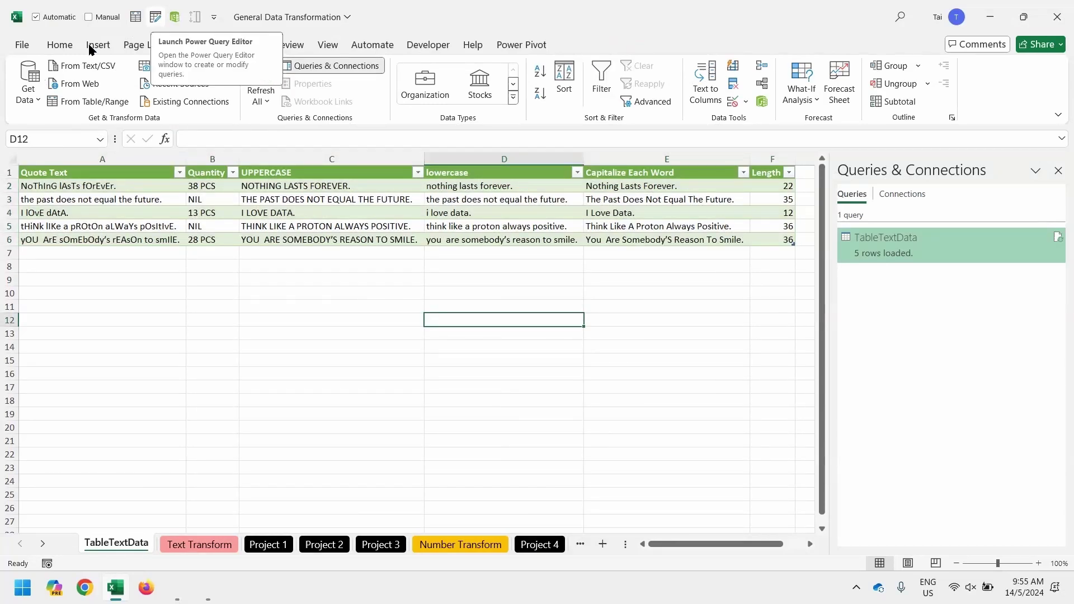
{"action": "left_click", "coordinate": [25, 87]}
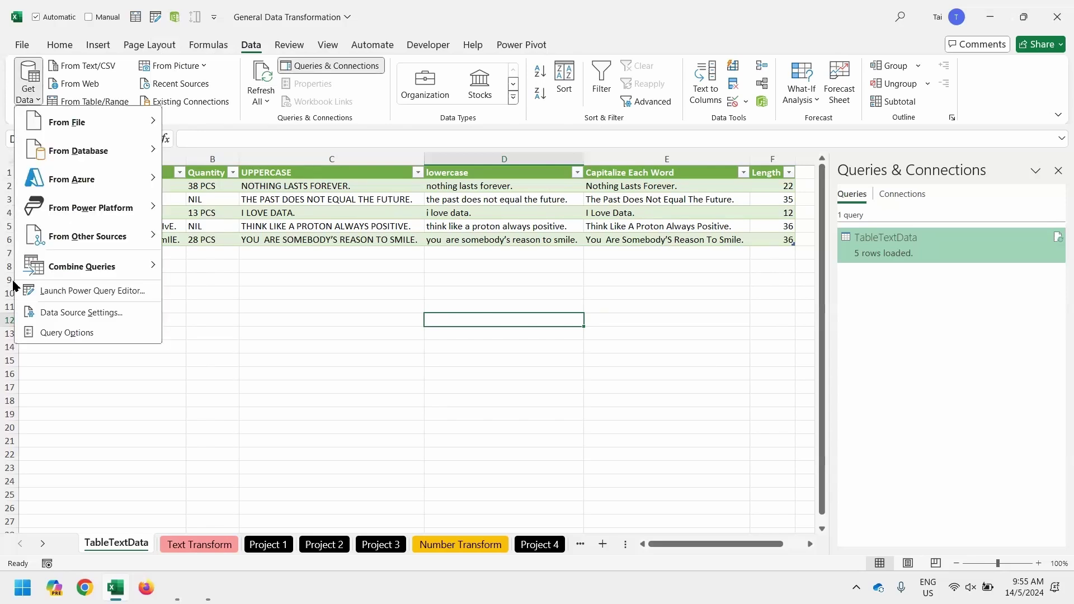
{"action": "right_click", "coordinate": [120, 295]}
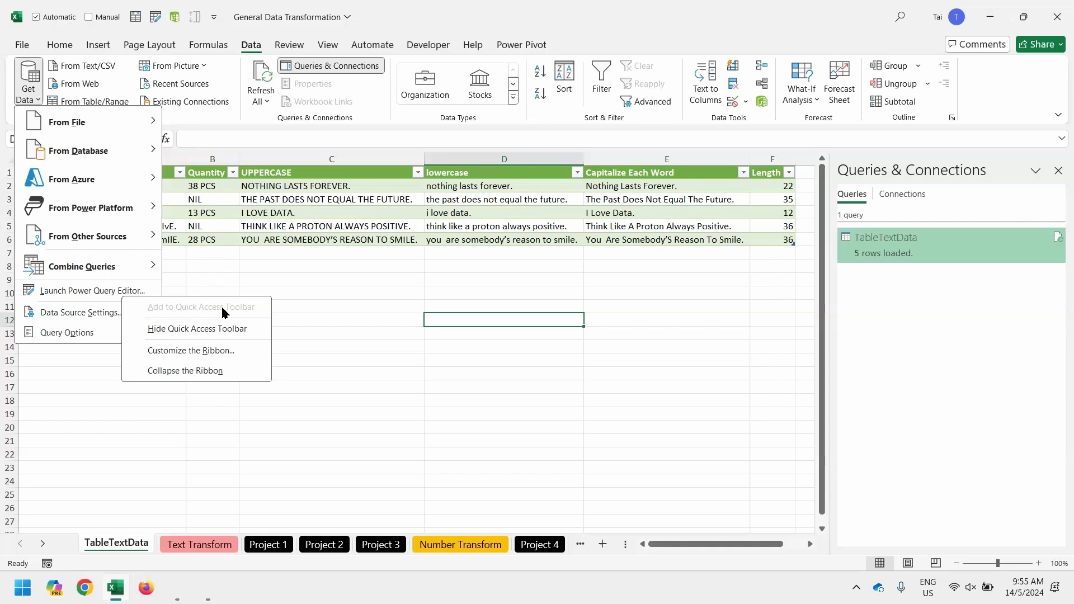
{"action": "key", "text": "Escape"}
{"action": "key", "text": "Escape"}
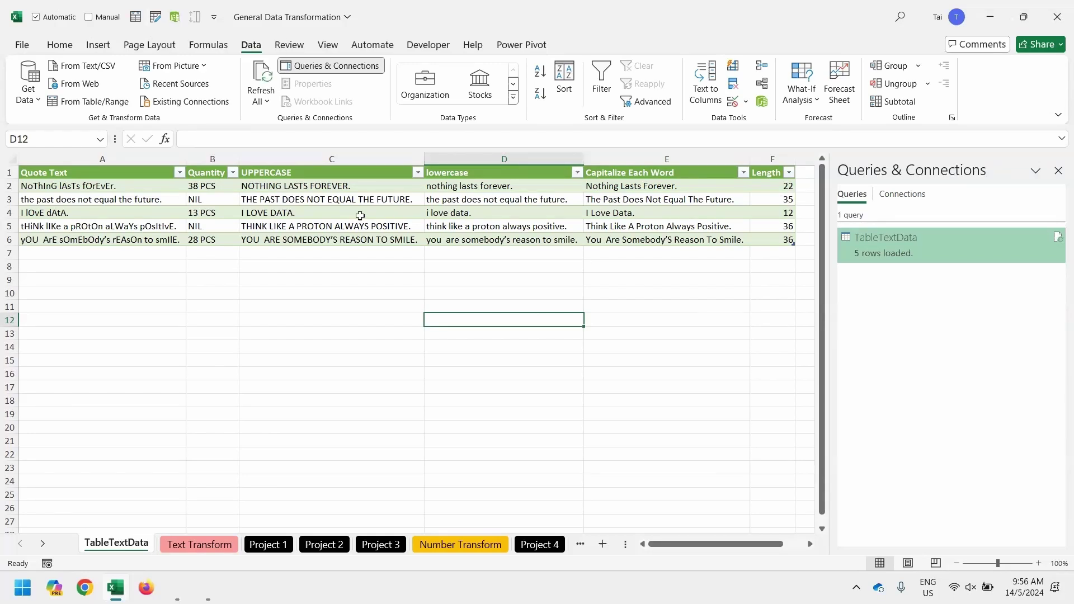
- Reopen the TableTextData query for editing and move the Quantity column to the end of the table
{"action": "left_click", "coordinate": [208, 152]}
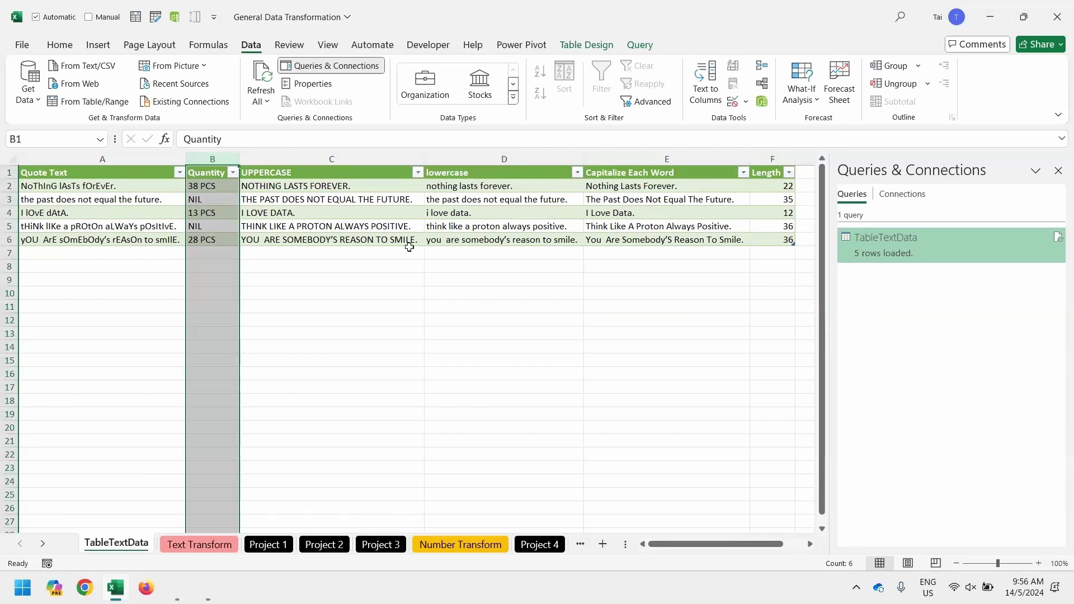
{"action": "left_click", "coordinate": [906, 250]}
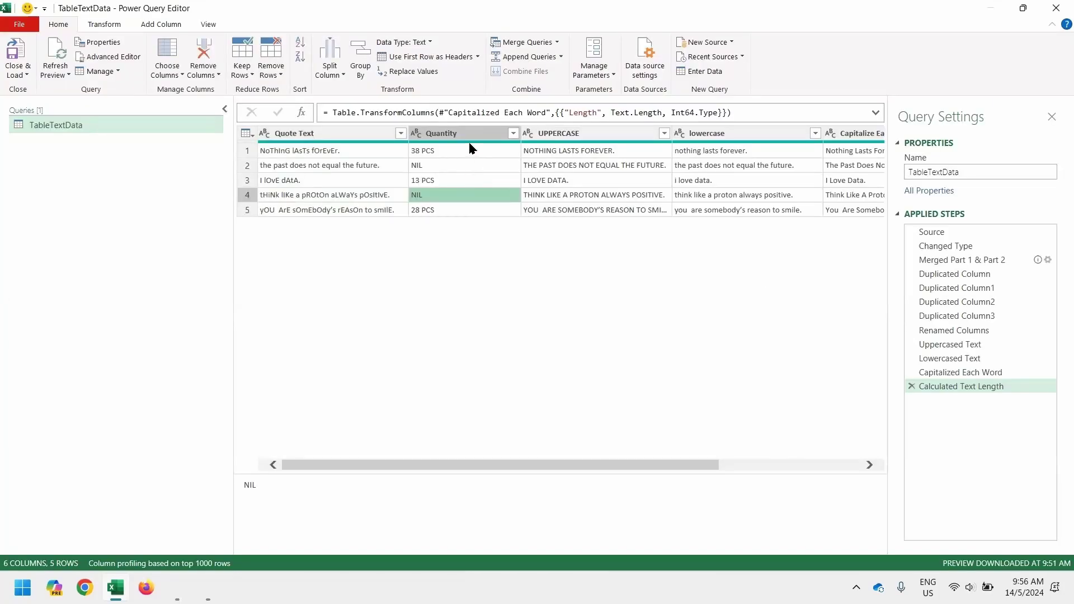
{"action": "left_click", "coordinate": [467, 135]}
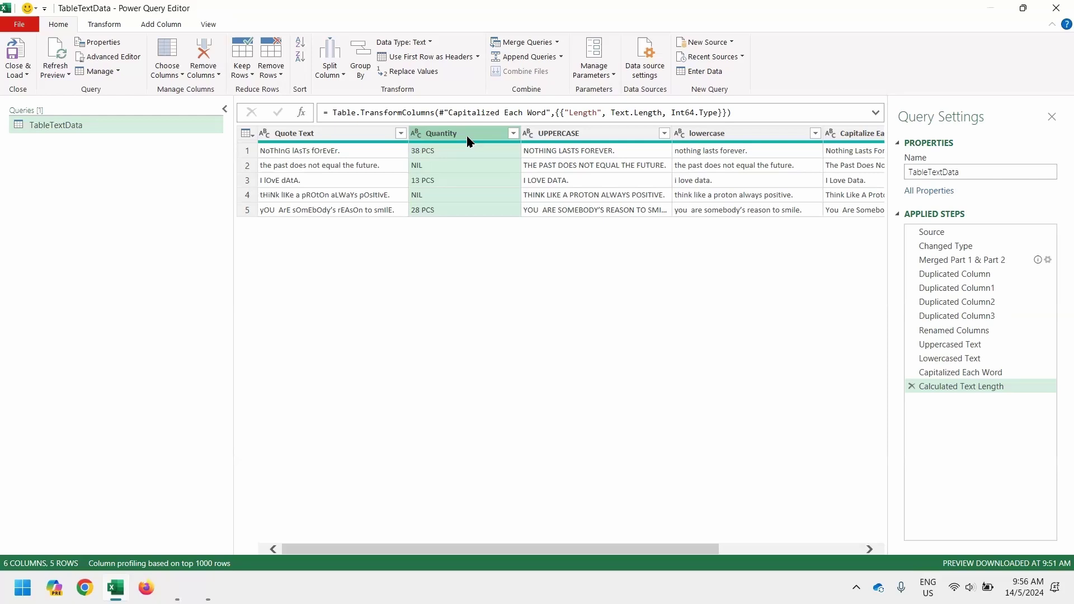
{"action": "right_click", "coordinate": [466, 135]}
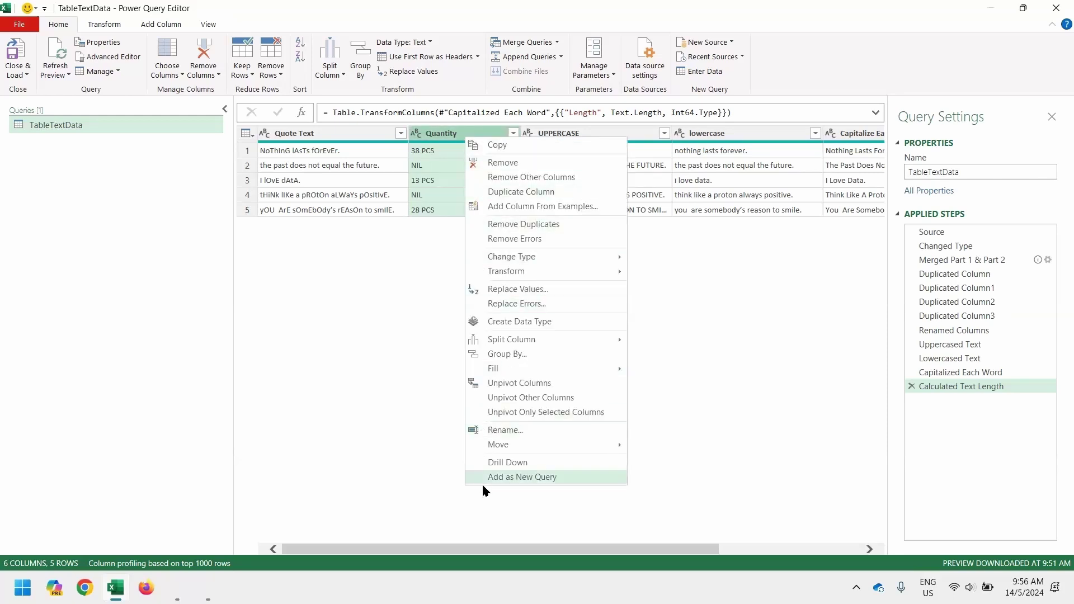
{"action": "mouse_move", "coordinate": [531, 446]}
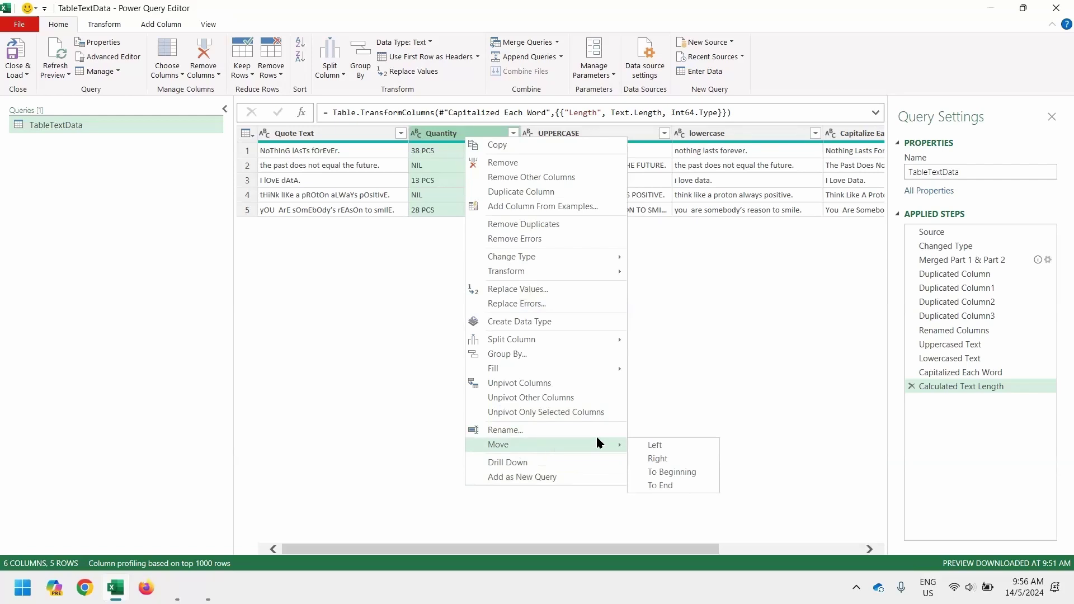
{"action": "left_click", "coordinate": [697, 486]}
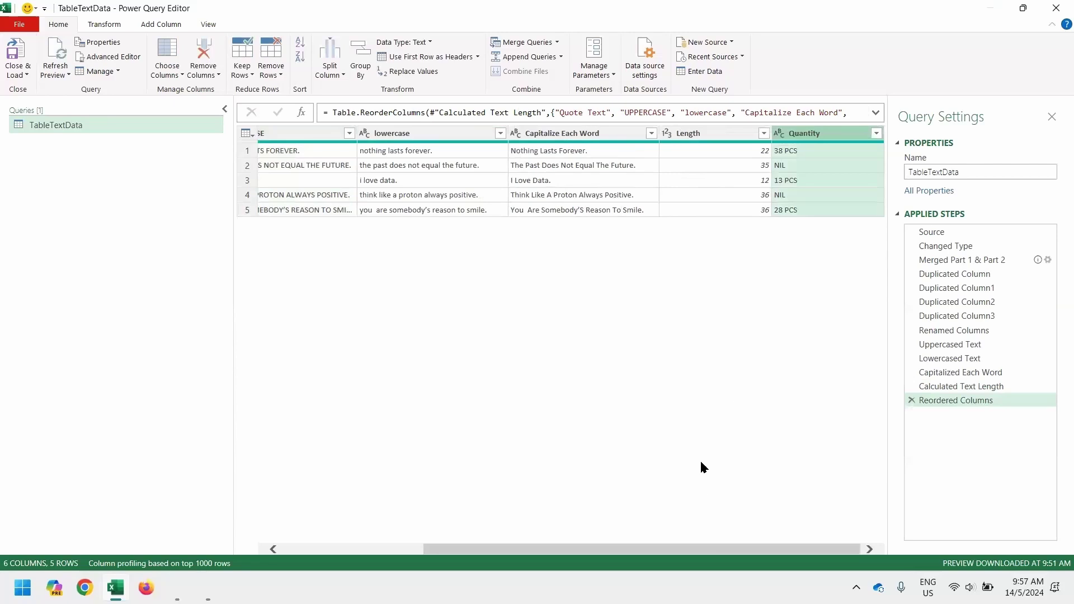
- Preview the first Quantity value in an enlarged preview area and inspect the full record of row 1
{"action": "left_click", "coordinate": [803, 148]}
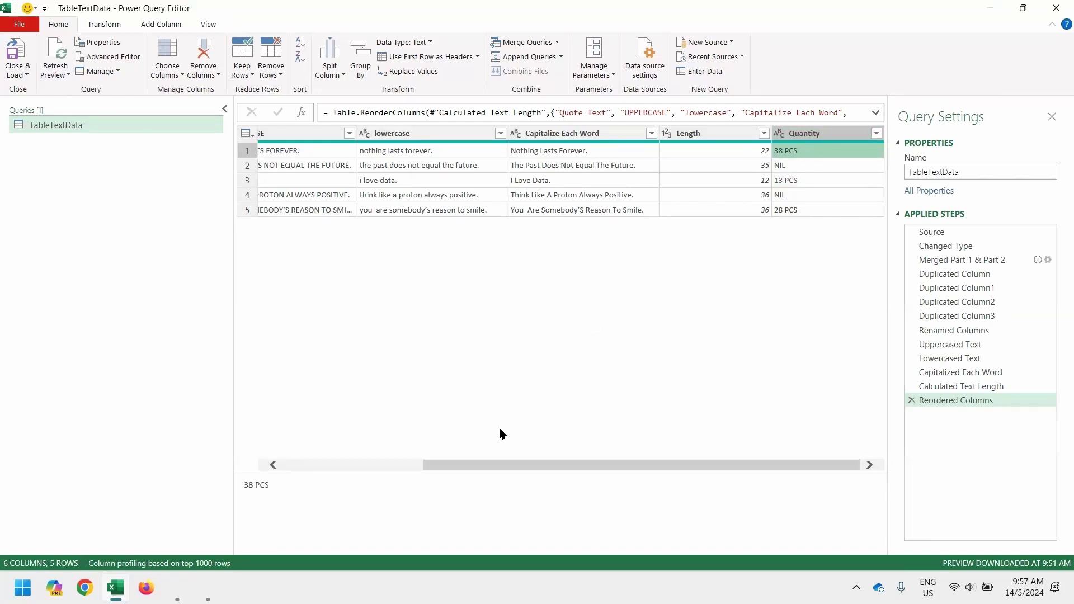
{"action": "left_click_drag", "start_coordinate": [453, 474], "coordinate": [458, 389]}
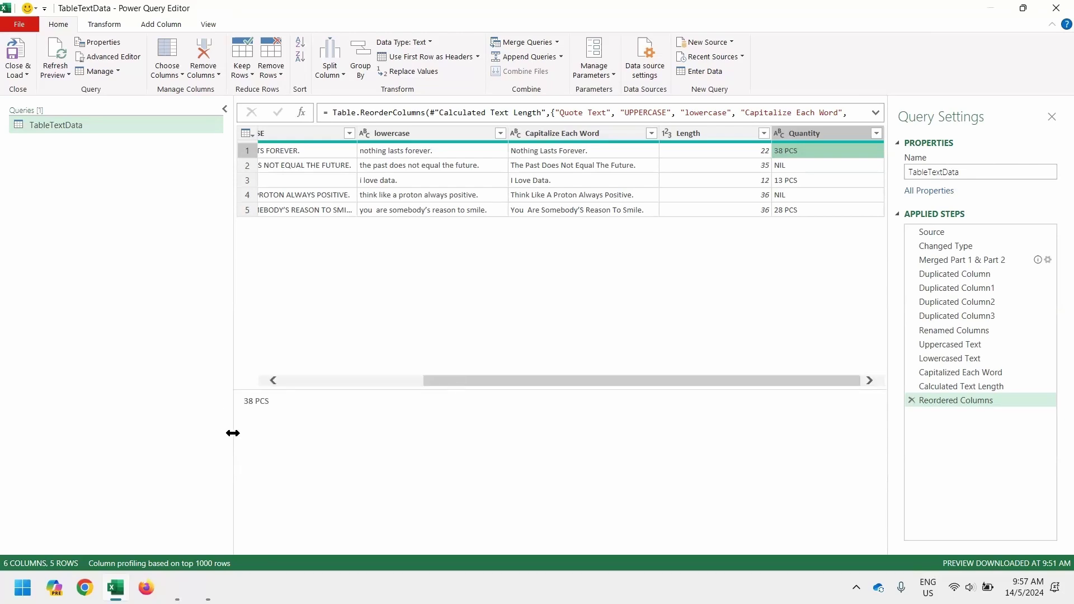
{"action": "left_click", "coordinate": [256, 401]}
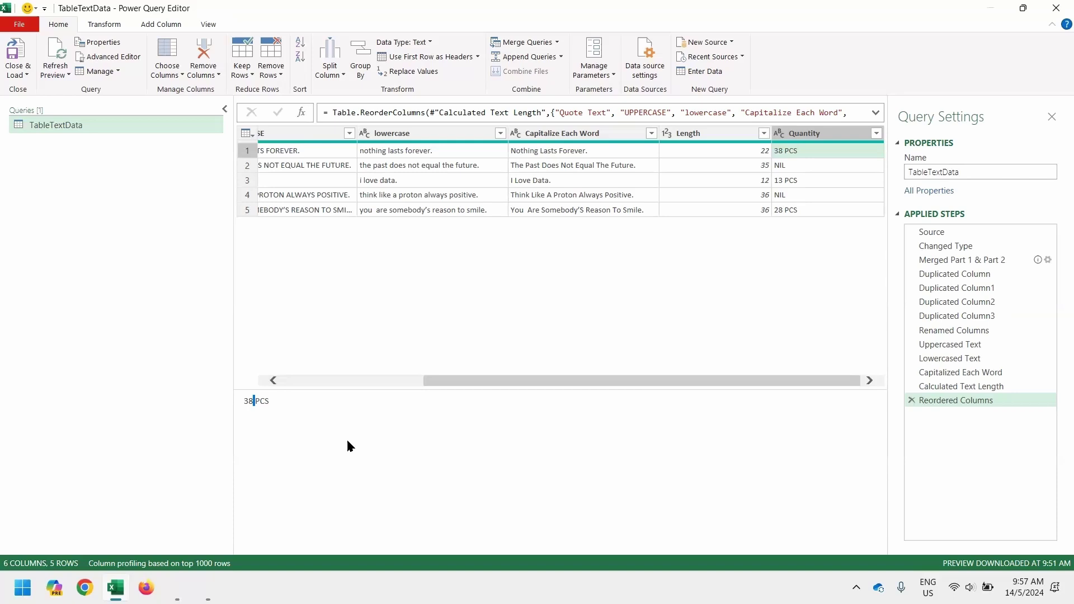
{"action": "left_click", "coordinate": [245, 151]}
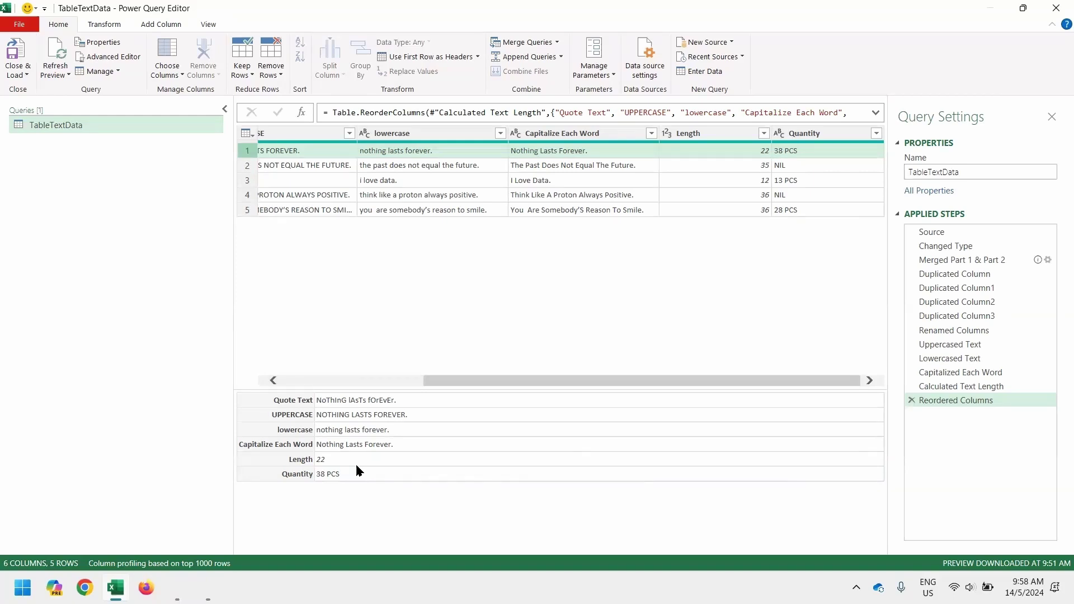
{"action": "left_click", "coordinate": [818, 150]}
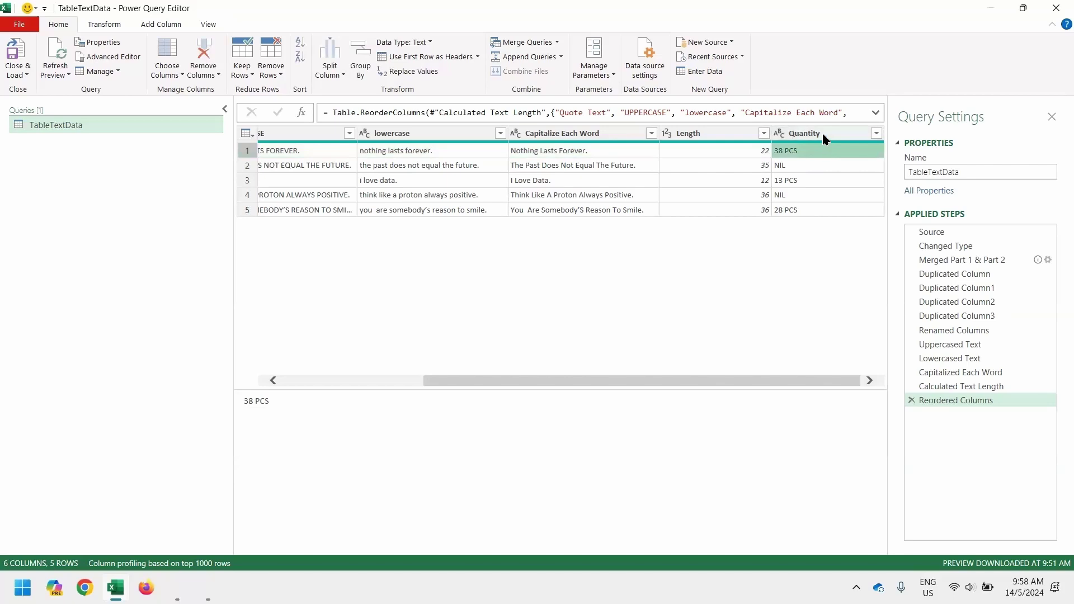
- Split the Quantity column by the Space delimiter at each occurrence into 2 columns
{"action": "left_click", "coordinate": [824, 135]}
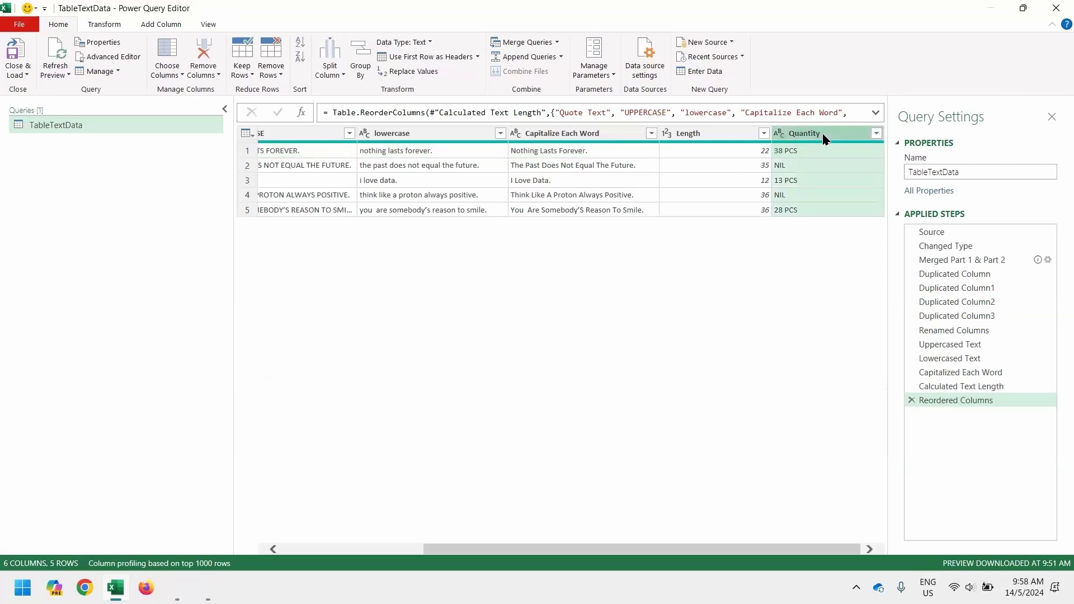
{"action": "right_click", "coordinate": [823, 138]}
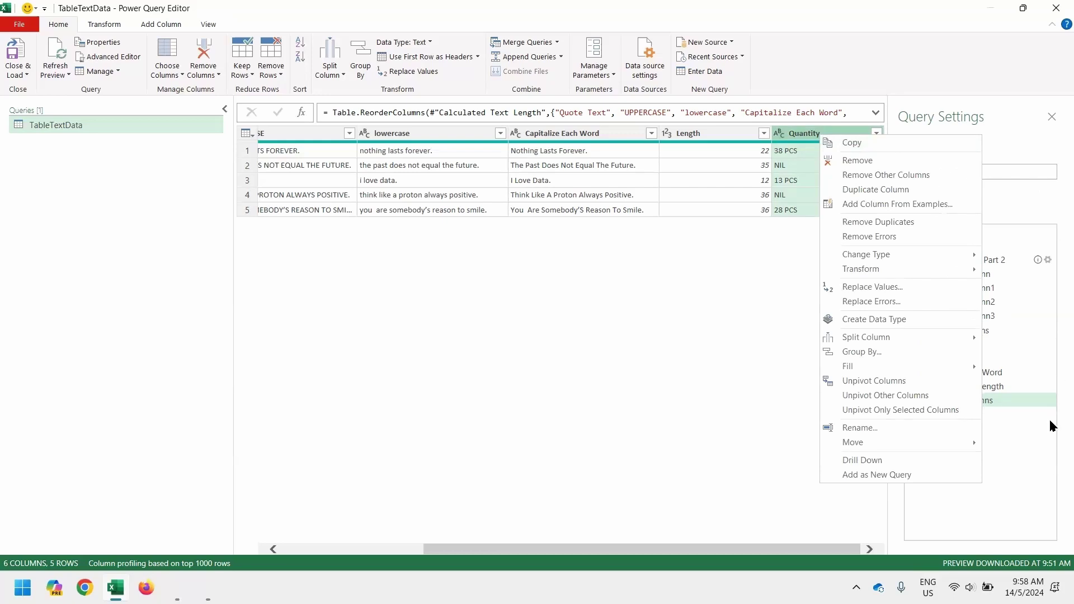
{"action": "mouse_move", "coordinate": [945, 338]}
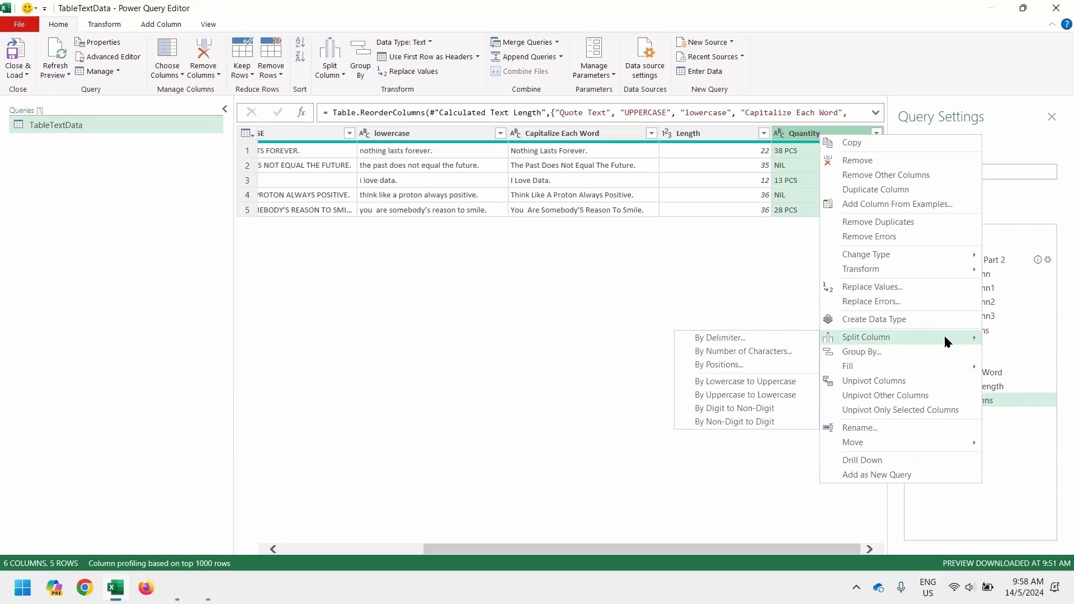
{"action": "left_click", "coordinate": [769, 336]}
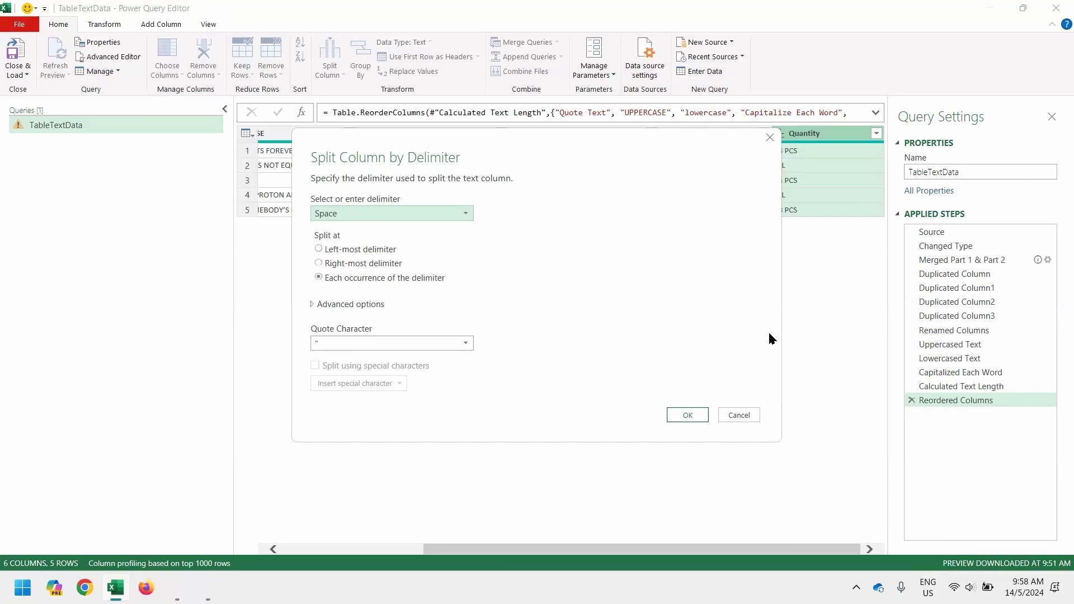
{"action": "left_click", "coordinate": [395, 212]}
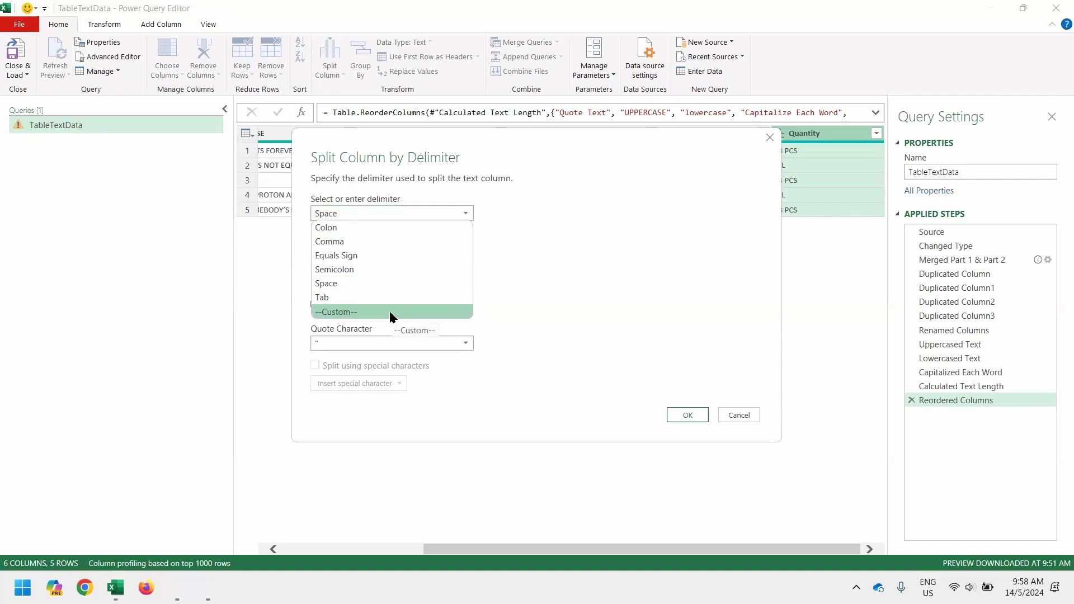
{"action": "left_click", "coordinate": [390, 201]}
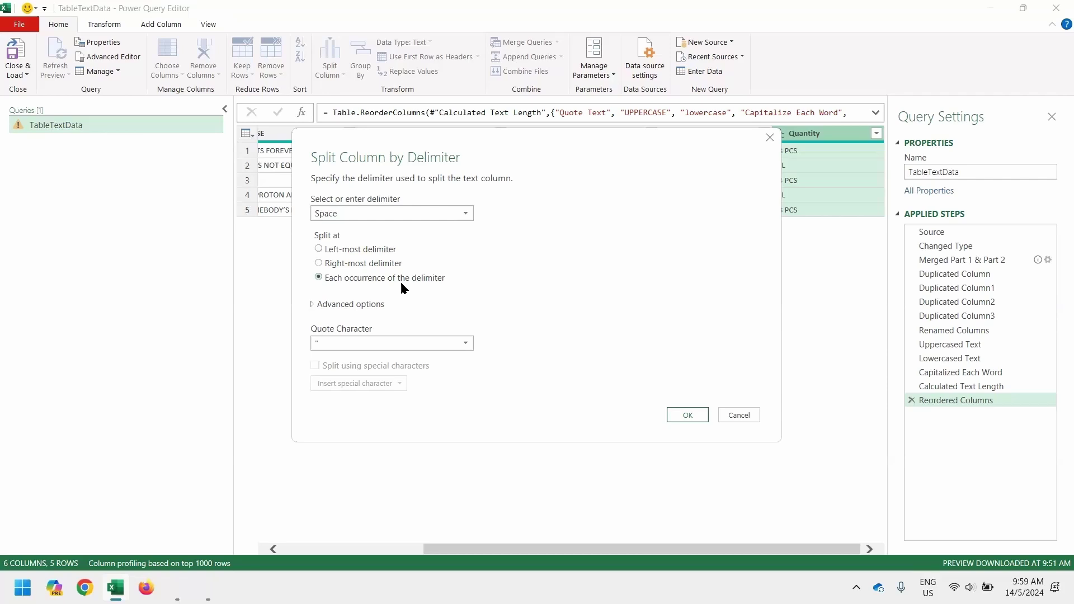
{"action": "left_click", "coordinate": [378, 305]}
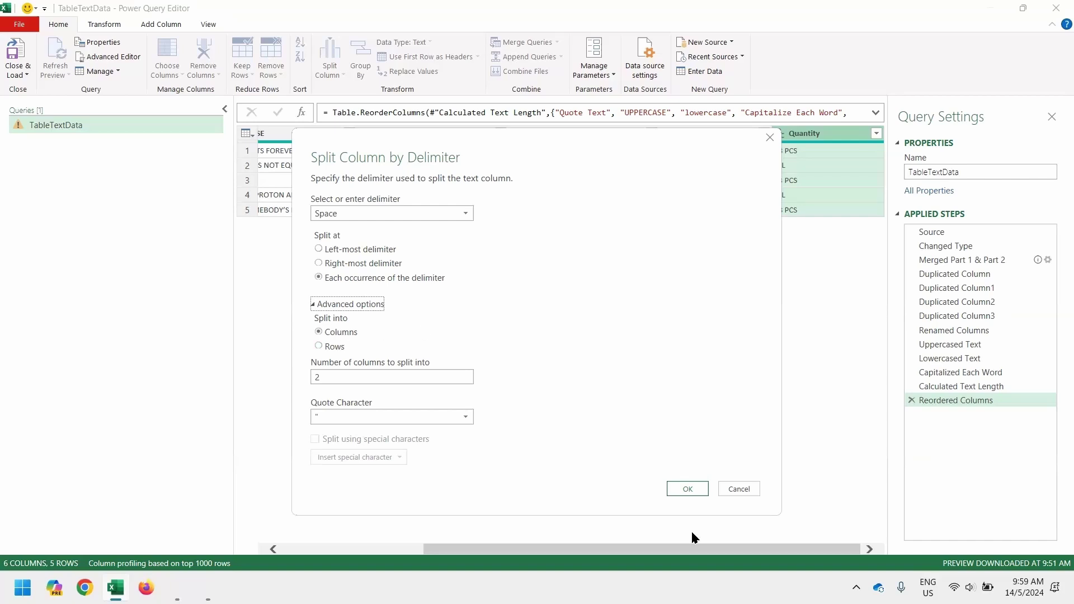
{"action": "key", "text": "Return"}
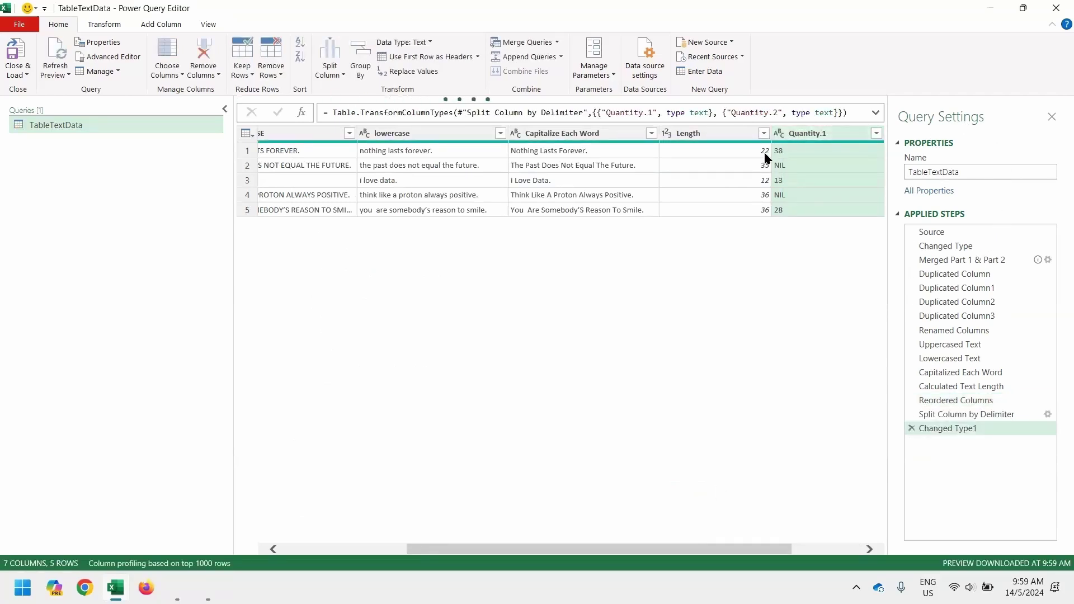
- Rename the Quantity.1 column to Quantity
{"action": "scroll", "coordinate": [831, 179], "scroll_direction": "right", "scroll_amount": 3}
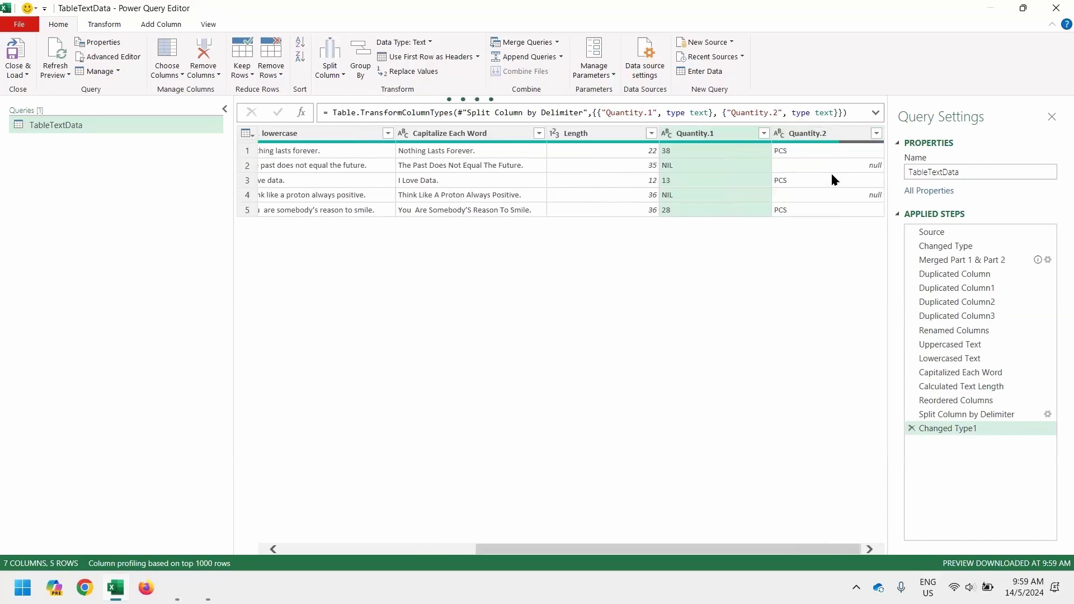
{"action": "left_click", "coordinate": [731, 136]}
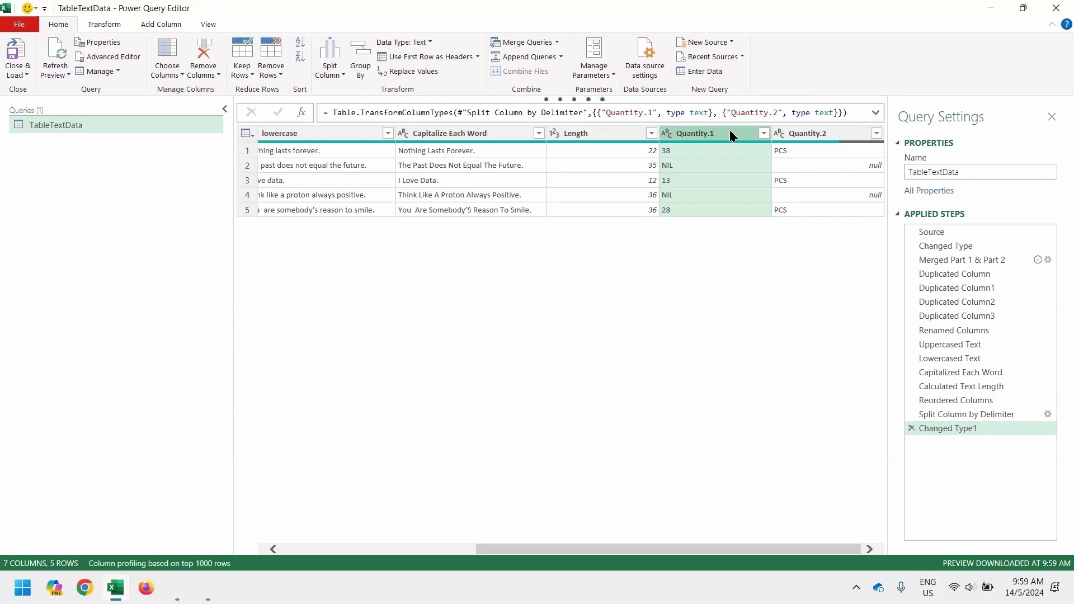
{"action": "double_click", "coordinate": [731, 136]}
{"action": "left_click", "coordinate": [730, 132]}
{"action": "key", "text": "BackSpace"}
{"action": "key", "text": "BackSpace"}
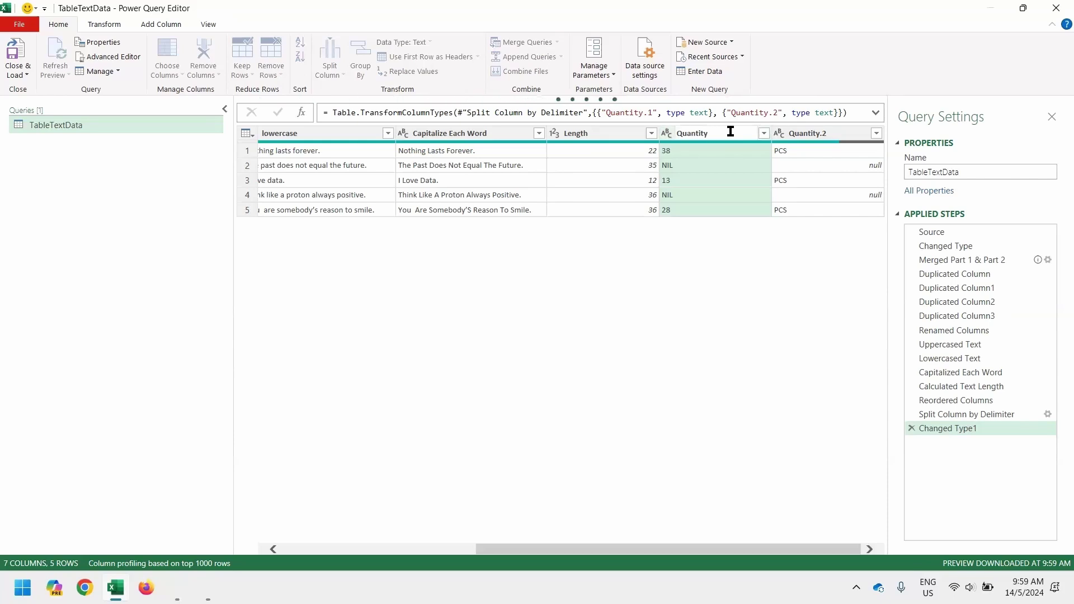
{"action": "key", "text": "Return"}
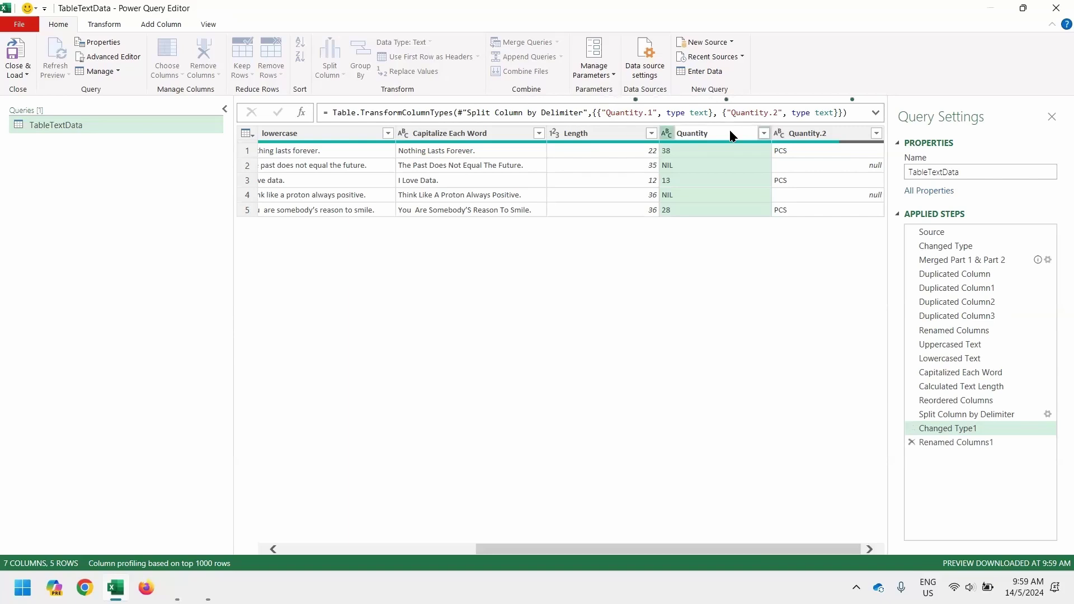
- Rename the Quantity.2 column to Unit of Measure
{"action": "left_click", "coordinate": [814, 136]}
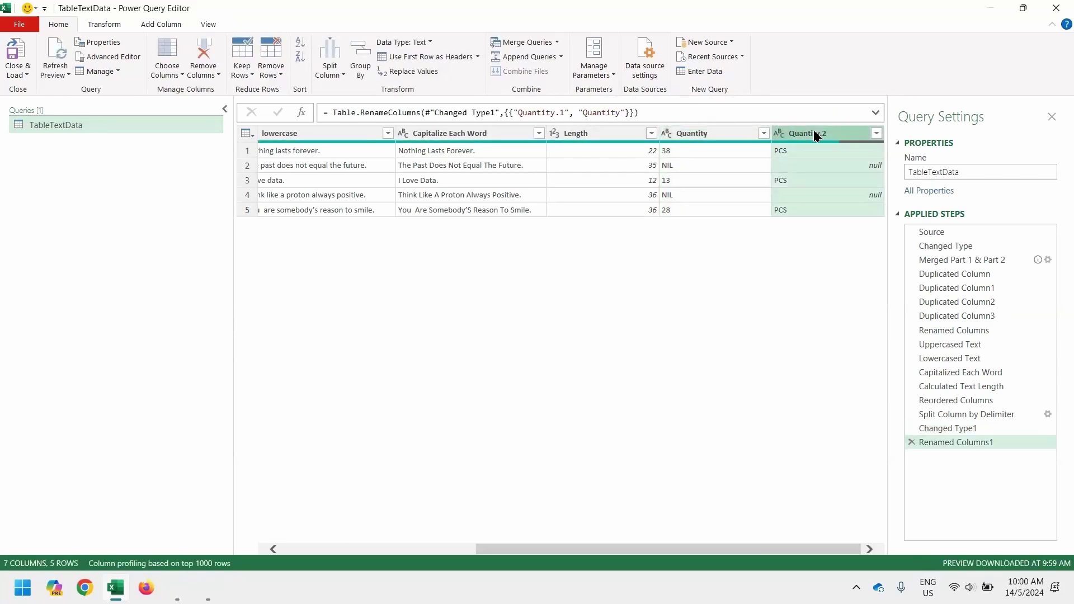
{"action": "double_click", "coordinate": [815, 134]}
{"action": "type", "text": "Unit of Measure"}
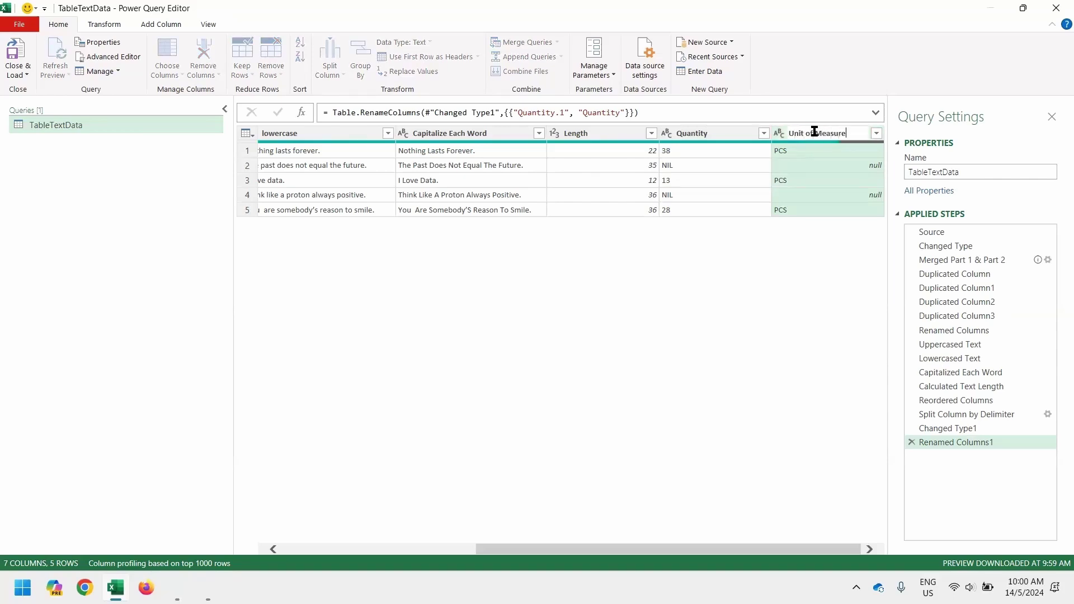
{"action": "key", "text": "Return"}
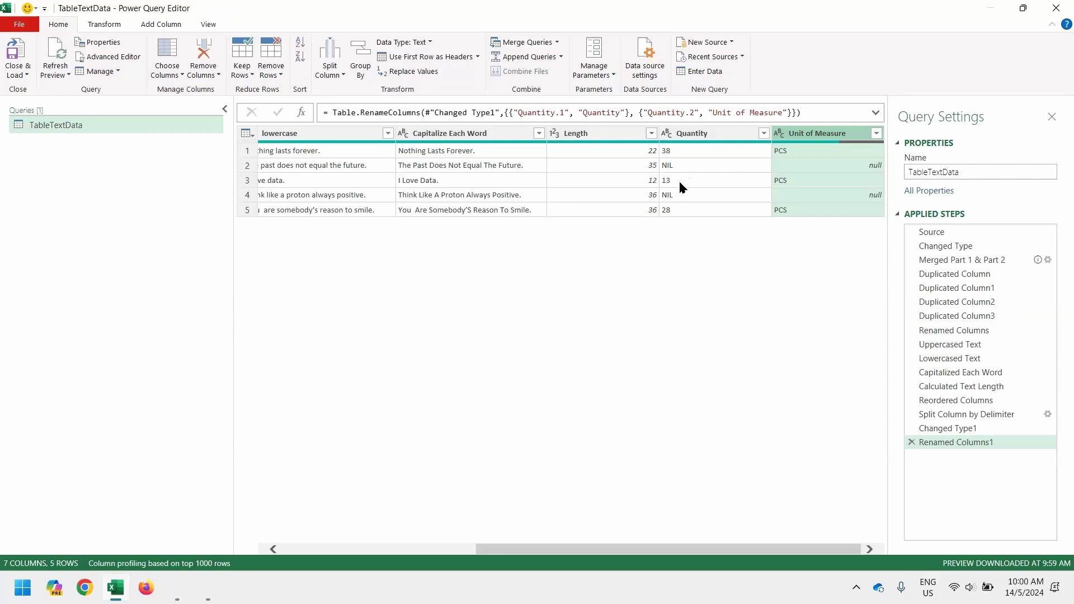
- Apply Replace Values to the Quantity column, finding "nil" and replacing it with 0
{"action": "left_click", "coordinate": [698, 138]}
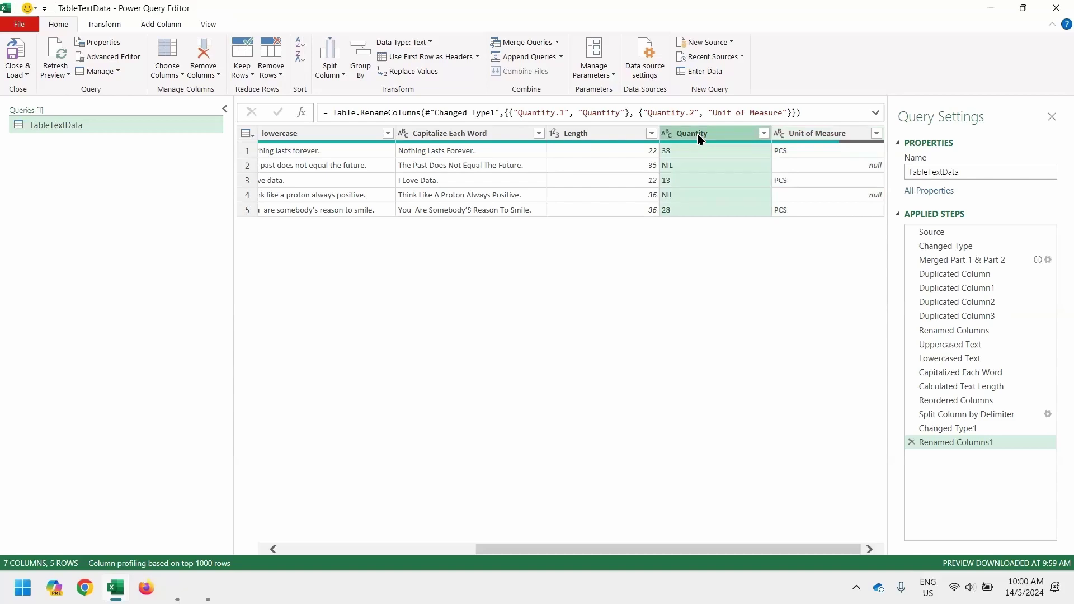
{"action": "right_click", "coordinate": [698, 138]}
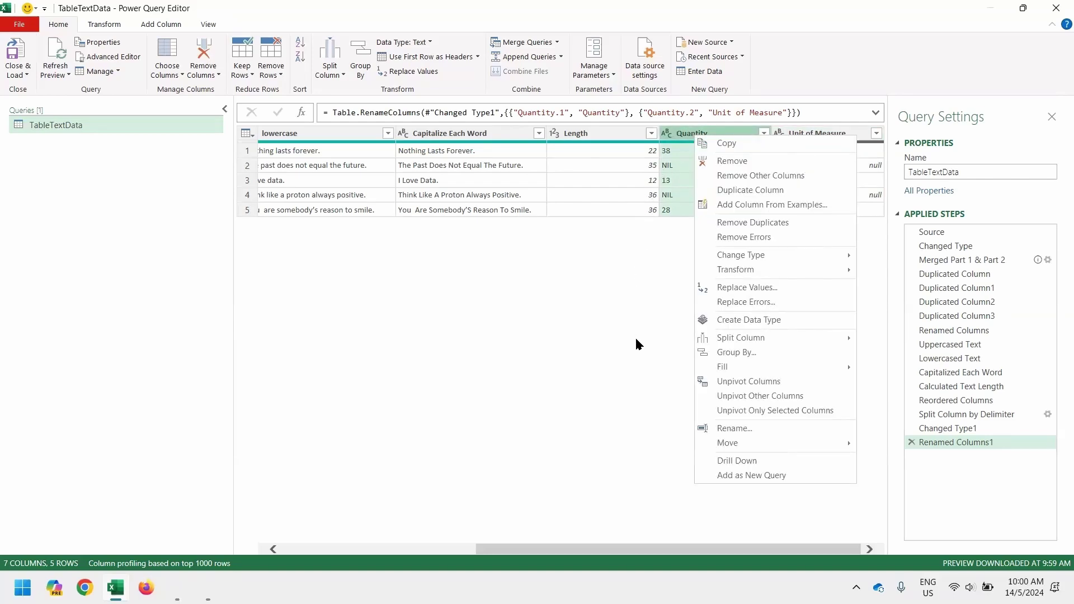
{"action": "left_click", "coordinate": [781, 288]}
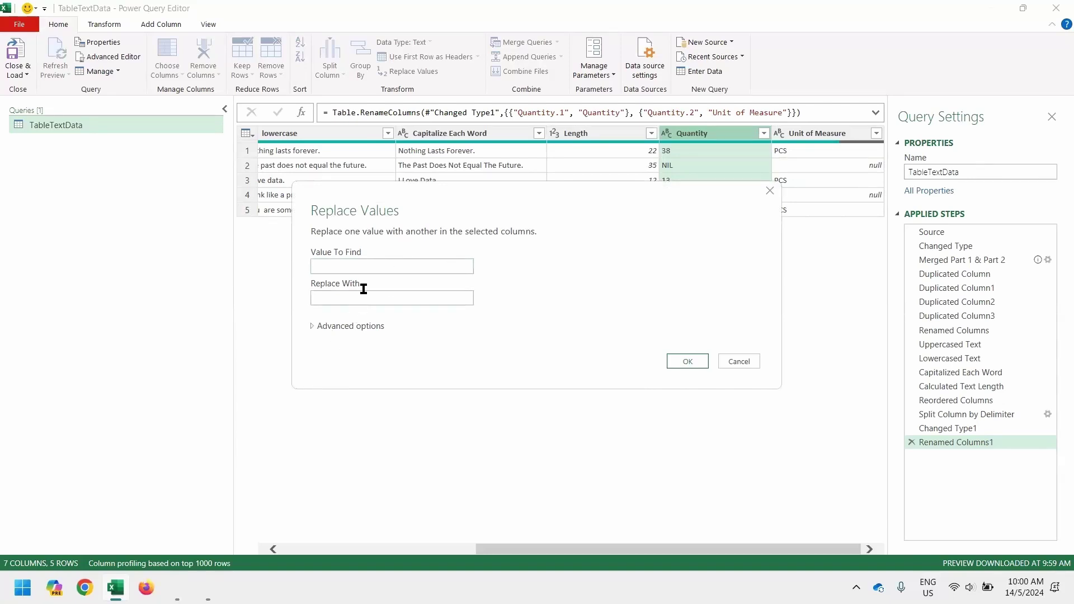
{"action": "left_click", "coordinate": [368, 266]}
{"action": "type", "text": "nil"}
{"action": "left_click", "coordinate": [367, 297]}
{"action": "type", "text": "0"}
{"action": "key", "text": "Return"}
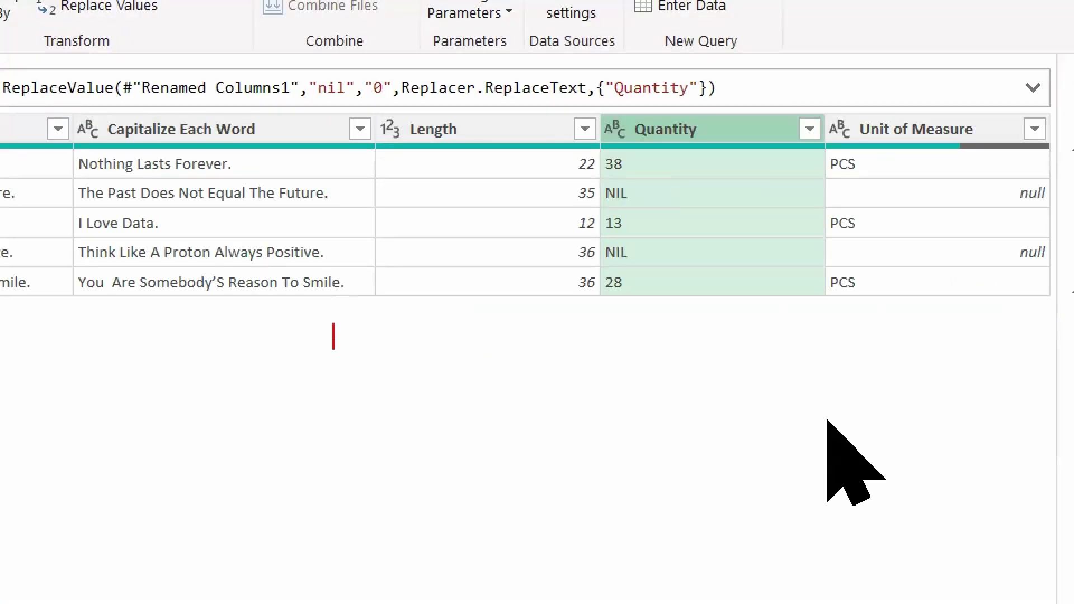
{"action": "type", "text": "case sensitive"}
{"action": "key", "text": "Escape"}
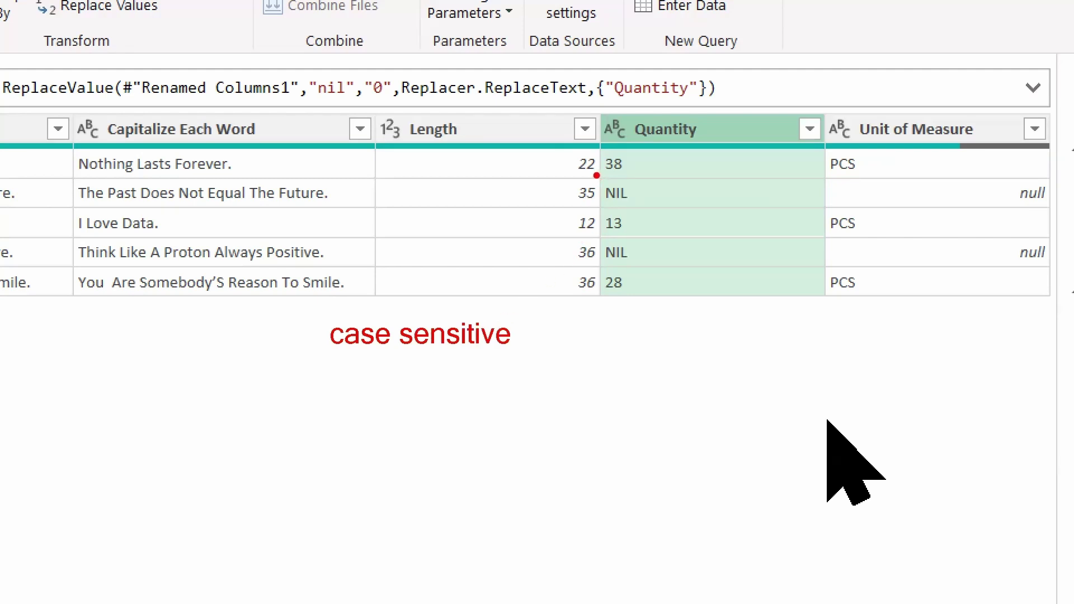
{"action": "left_click_drag", "start_coordinate": [593, 173], "coordinate": [646, 213]}
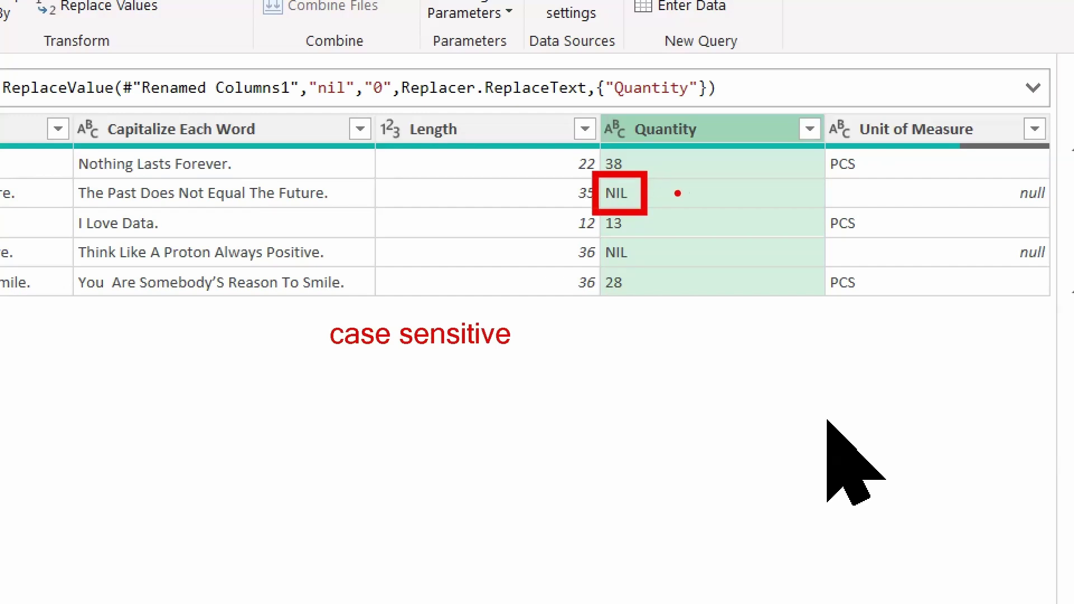
{"action": "type", "text": "tnil"}
{"action": "key", "text": "Escape"}
{"action": "key", "text": "Escape"}
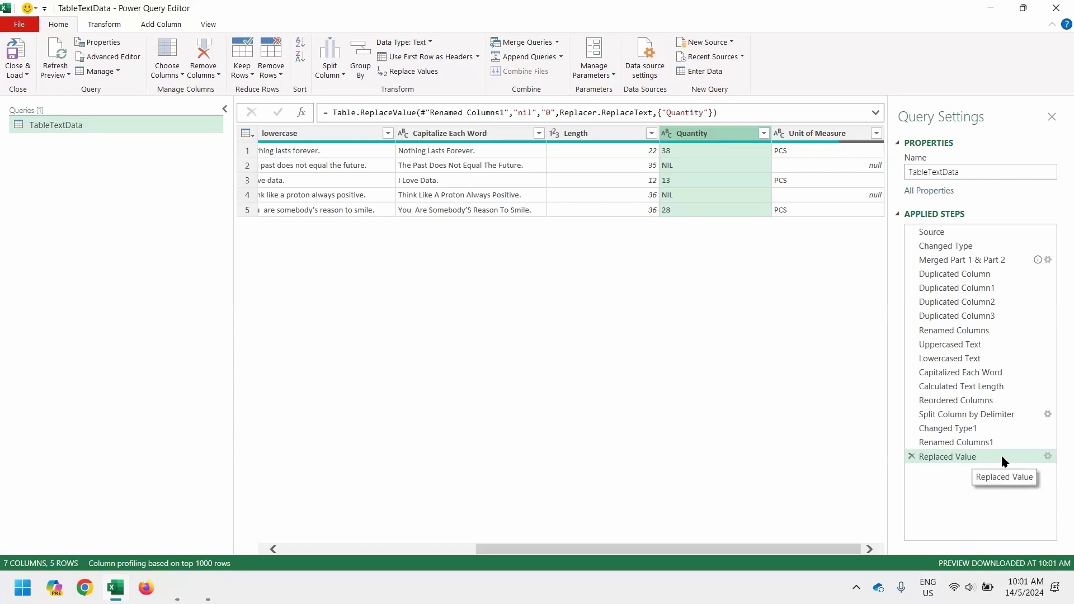
- Edit the Replaced Value step so that its value to find is "NIL " in uppercase with a trailing space
{"action": "left_click", "coordinate": [1047, 456]}
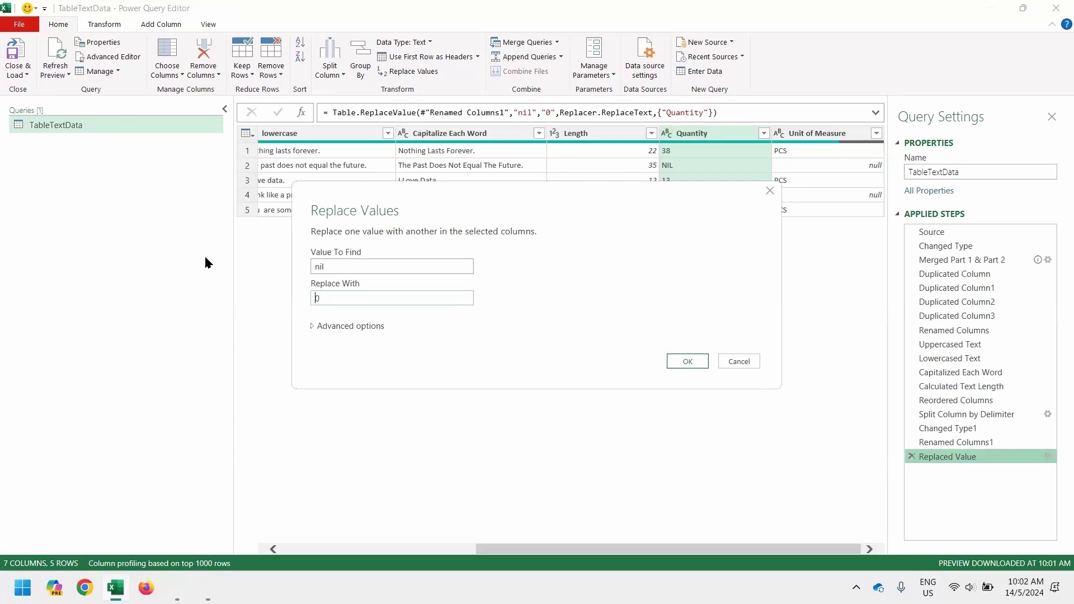
{"action": "double_click", "coordinate": [336, 262]}
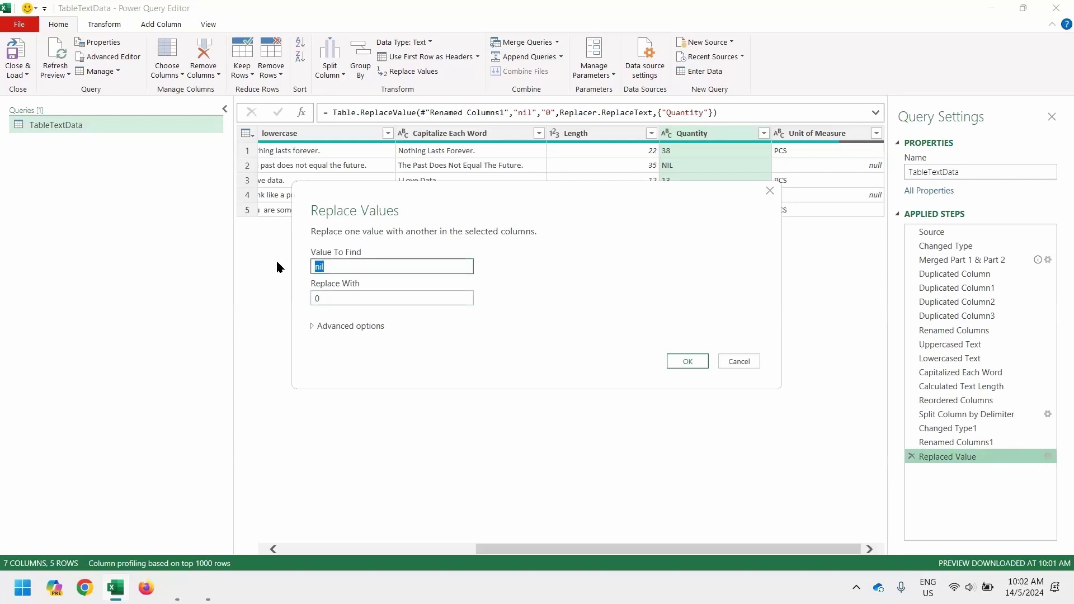
{"action": "type", "text": "NIL"}
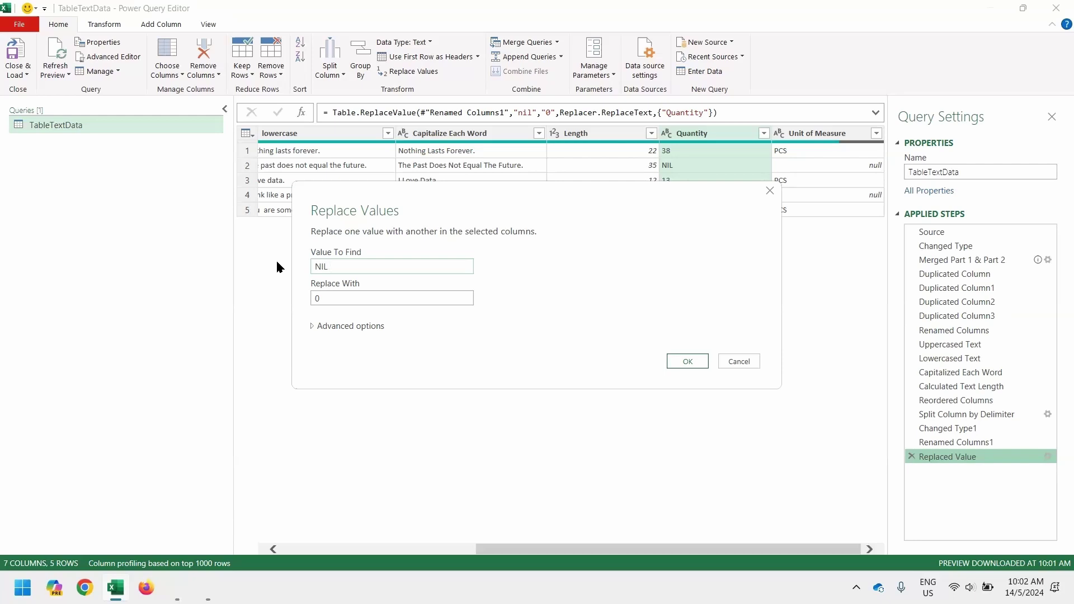
{"action": "key", "text": "Return"}
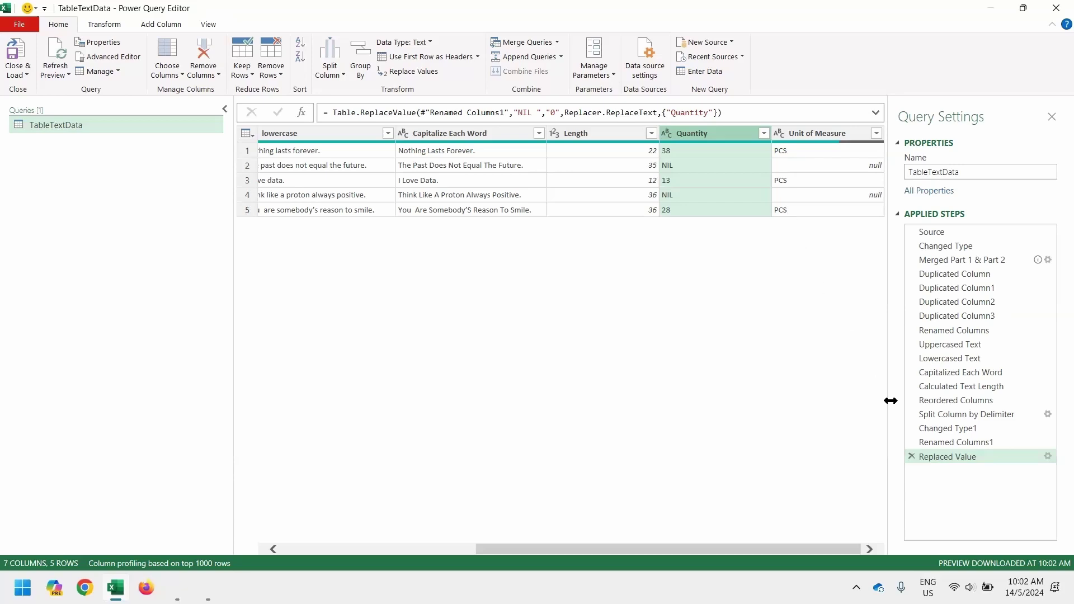
- Remove the trailing space from the Replaced Value step's search text so it finds "NIL", and load the query back to the worksheet
{"action": "left_click", "coordinate": [983, 457]}
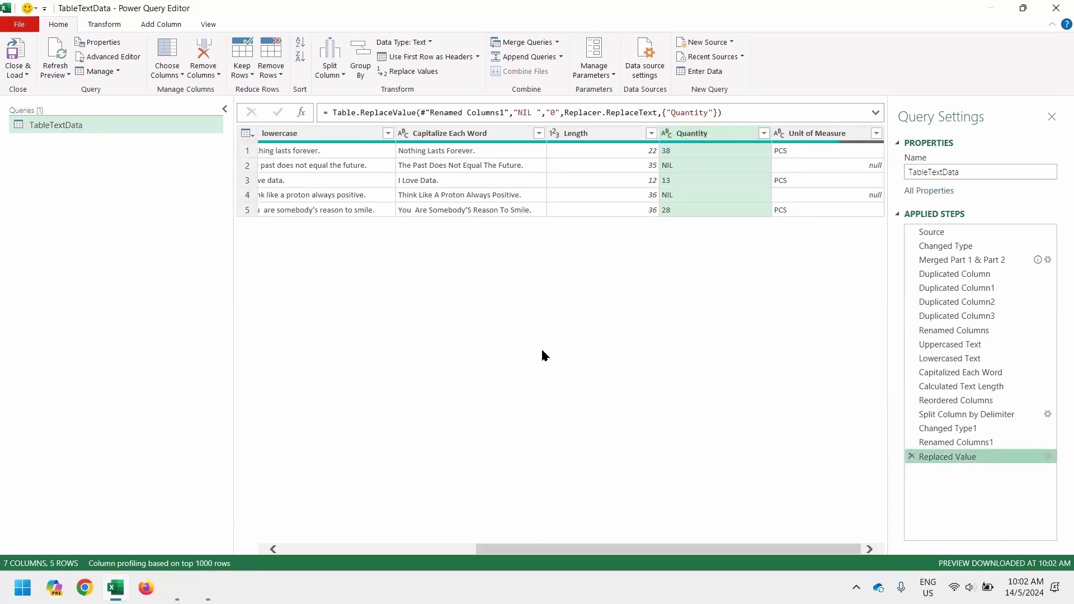
{"action": "double_click", "coordinate": [979, 457]}
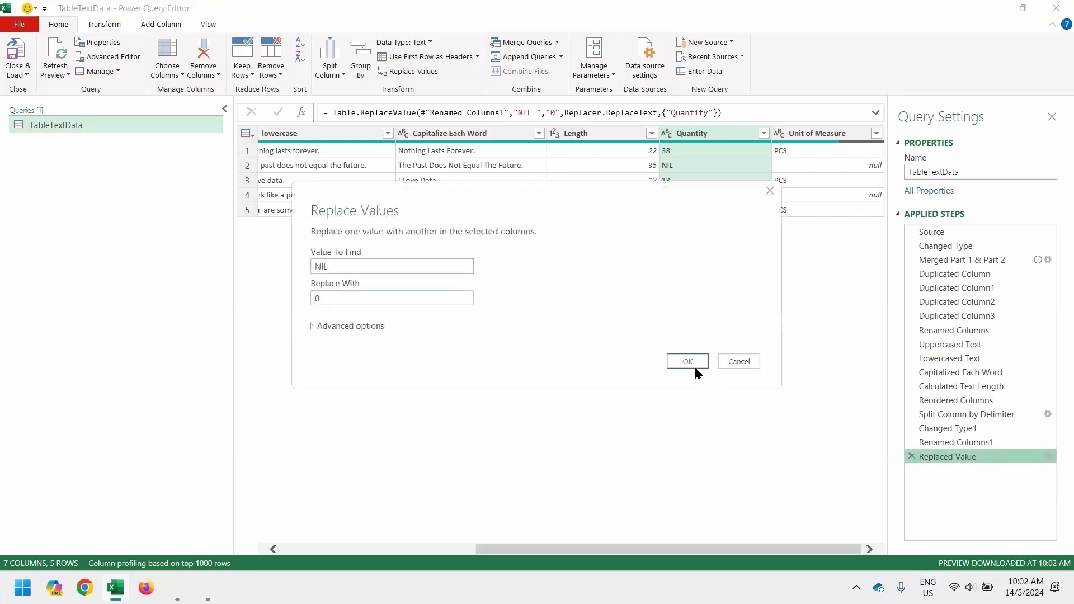
{"action": "left_click", "coordinate": [418, 268]}
{"action": "key", "text": "Return"}
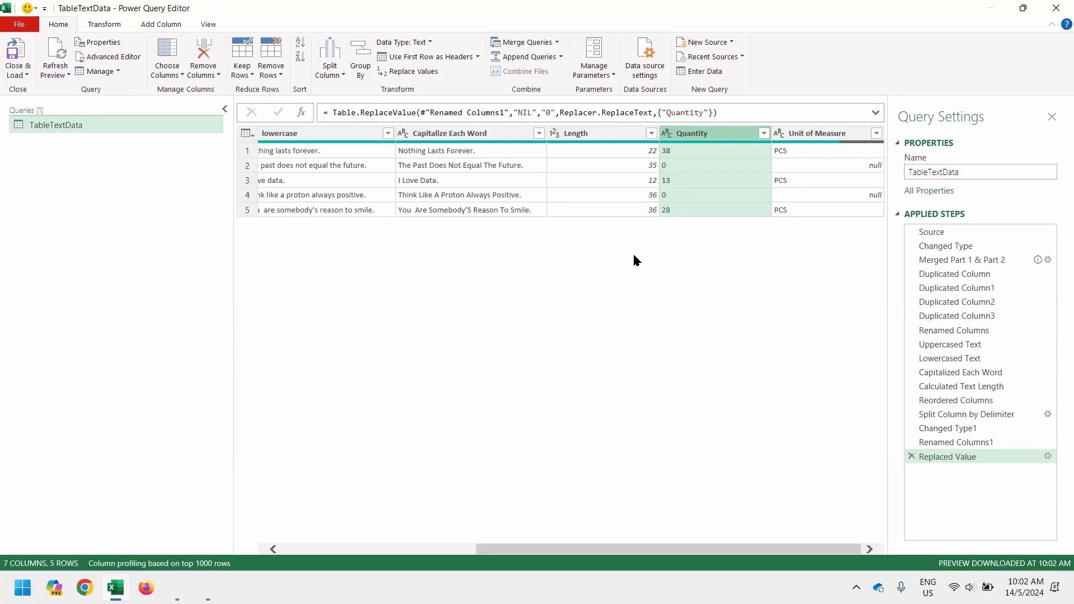
{"action": "left_click", "coordinate": [26, 39]}
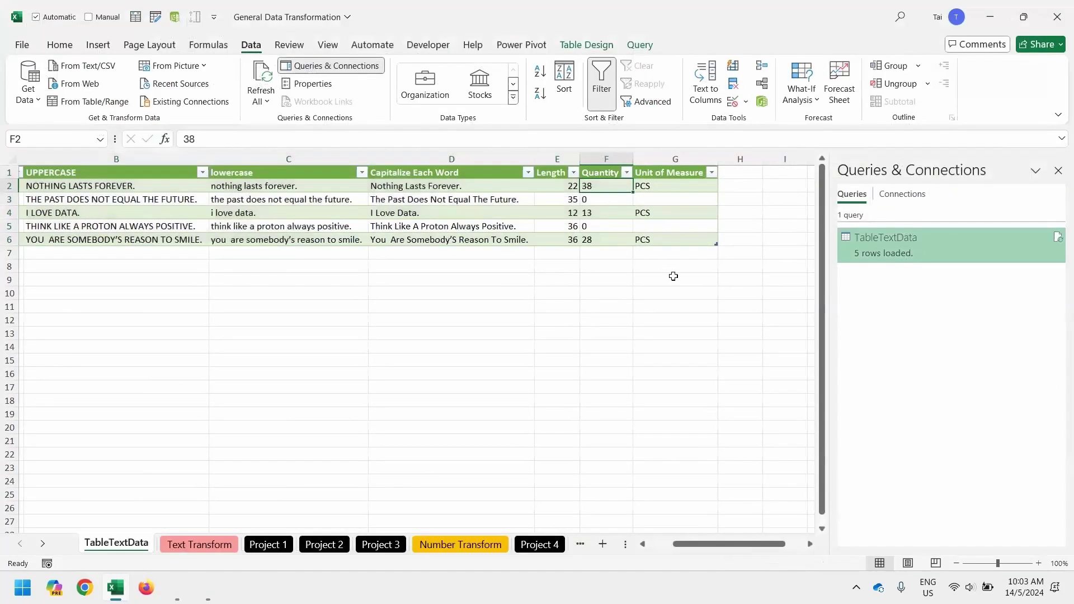